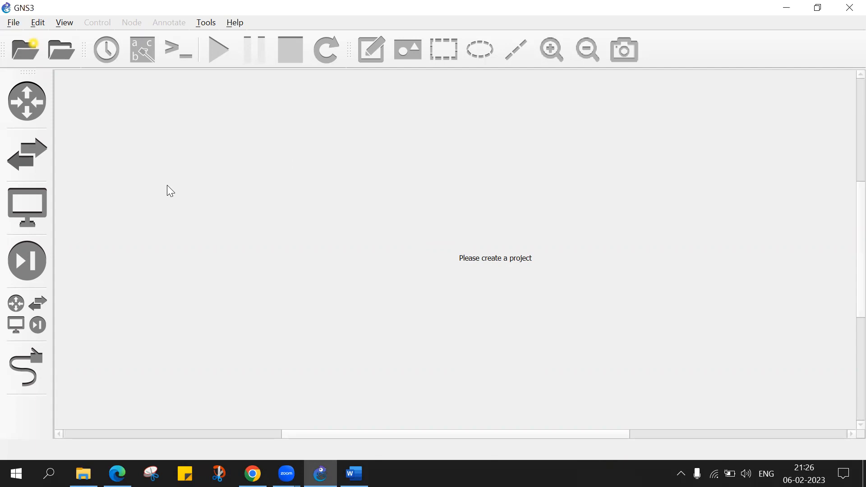
pyautogui.click(28, 105)
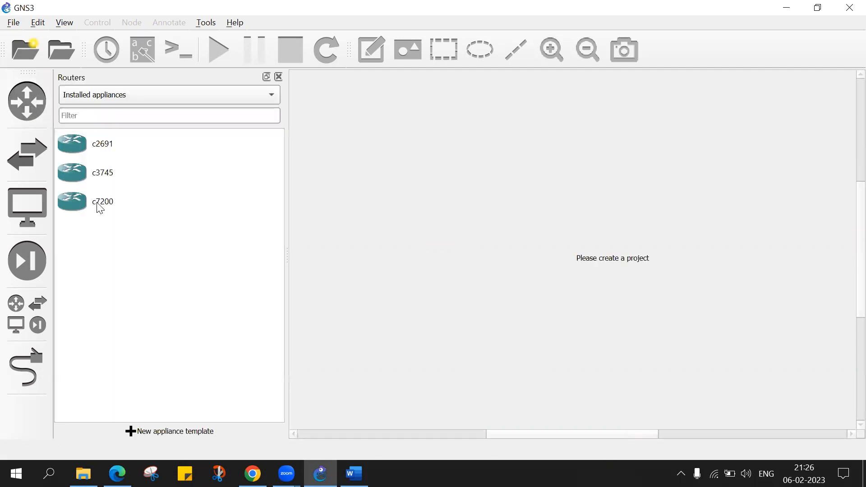
pyautogui.moveTo(97, 203); pyautogui.dragTo(137, 197)
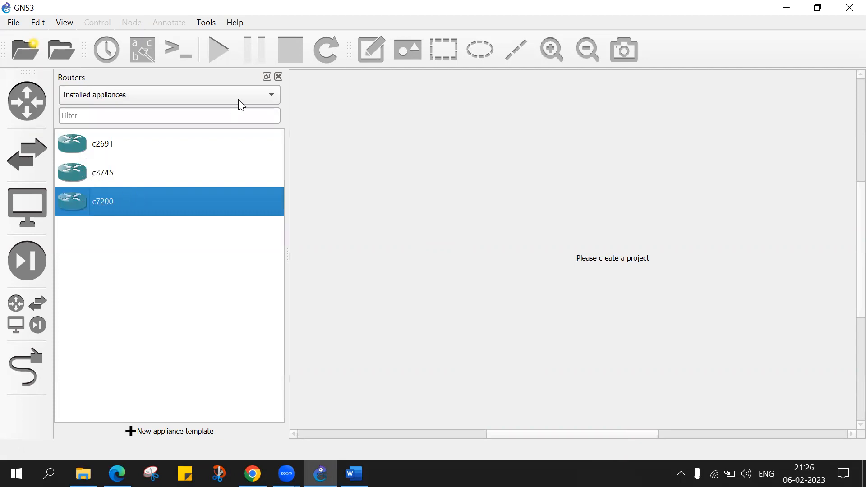
pyautogui.click(280, 77)
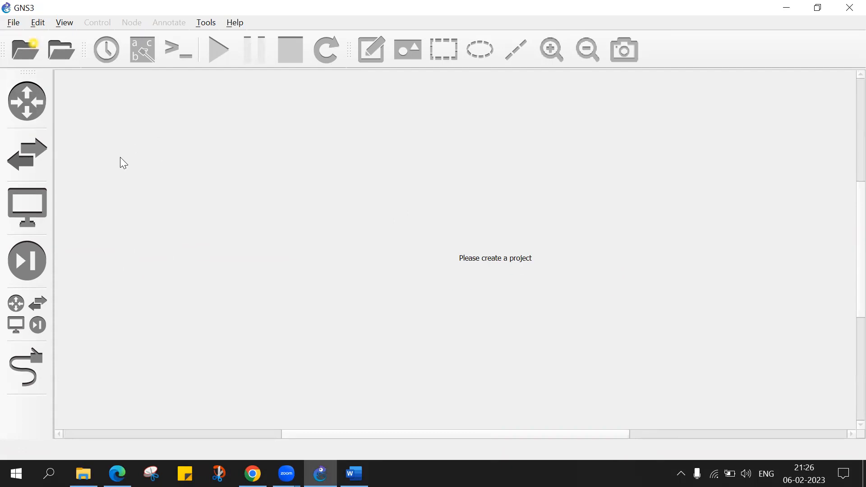
pyautogui.click(13, 24)
pyautogui.click(351, 176)
pyautogui.click(34, 113)
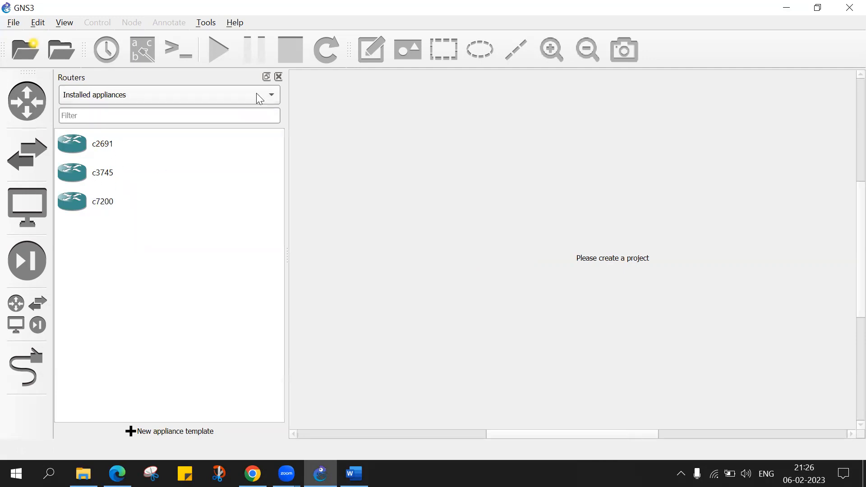
pyautogui.click(279, 77)
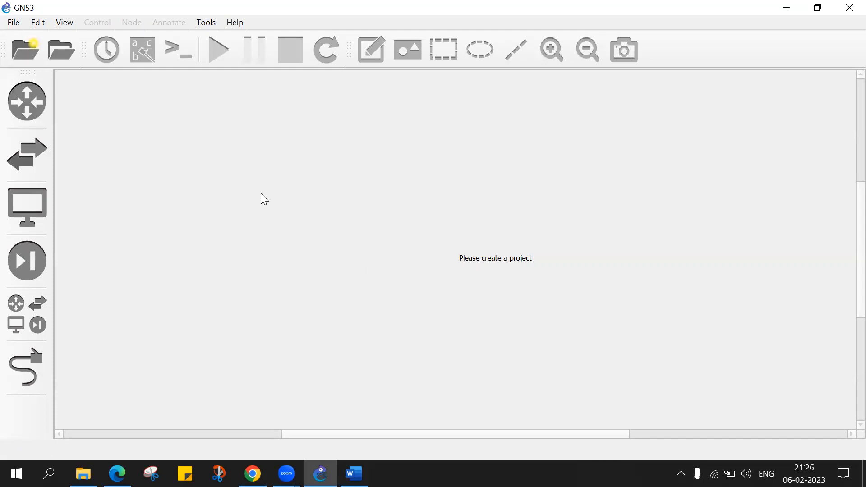
# Create a new blank project named OSPF Configure.
pyautogui.click(16, 25)
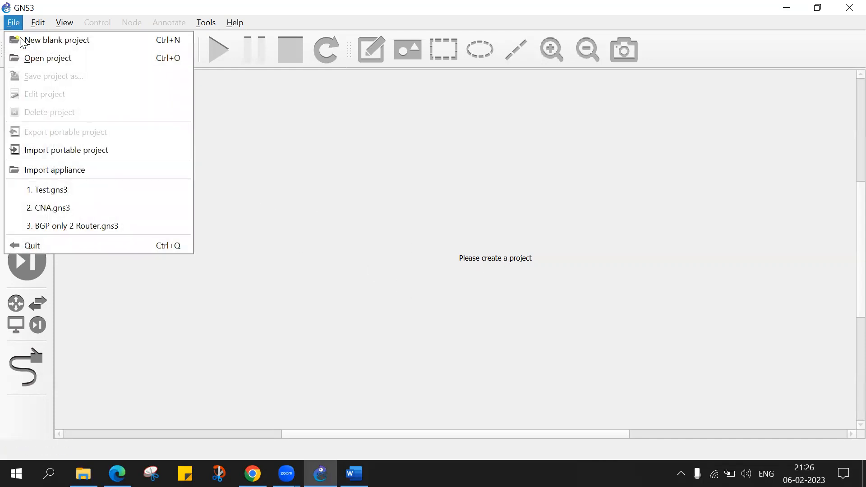
pyautogui.click(54, 40)
pyautogui.click(285, 145)
pyautogui.press('BackSpace')
pyautogui.press('BackSpace')
pyautogui.press('BackSpace')
pyautogui.press('BackSpace')
pyautogui.press('BackSpace')
pyautogui.press('BackSpace')
pyautogui.press('BackSpace')
pyautogui.write('OSPF Con')
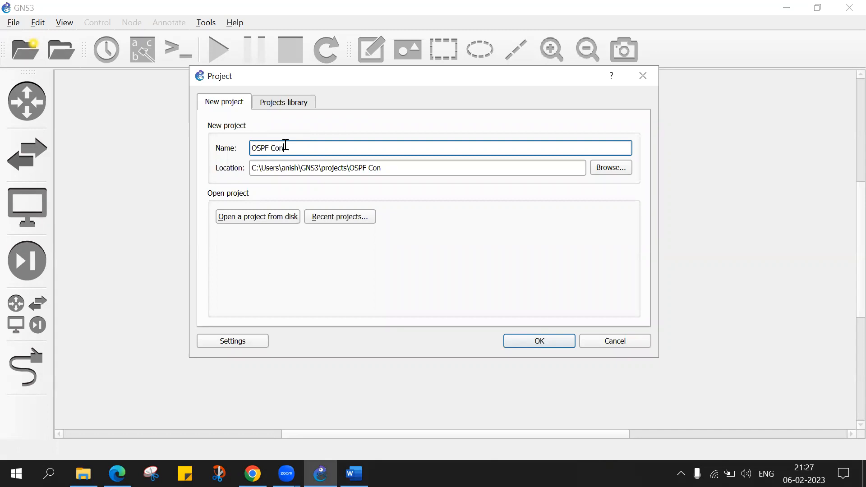
pyautogui.write('figure')
pyautogui.click(547, 344)
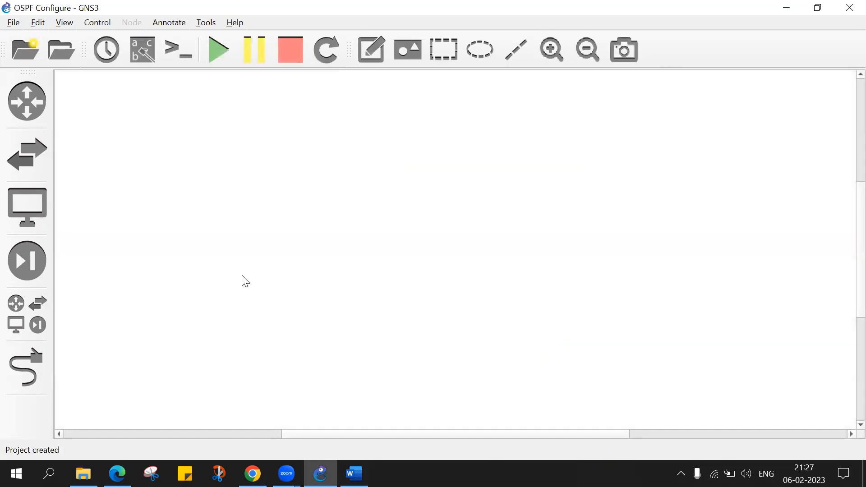
# Place two c7200 routers on the canvas and space them apart, with R1 to the left of R2.
pyautogui.click(40, 101)
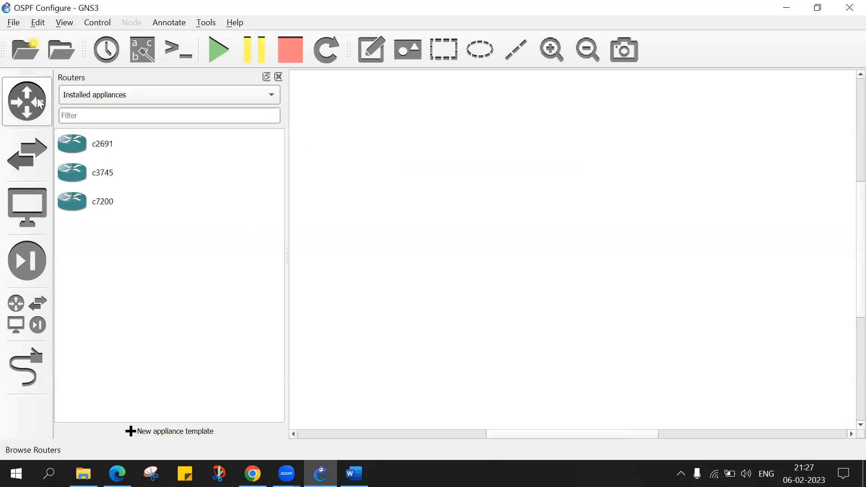
pyautogui.moveTo(84, 201); pyautogui.dragTo(464, 227)
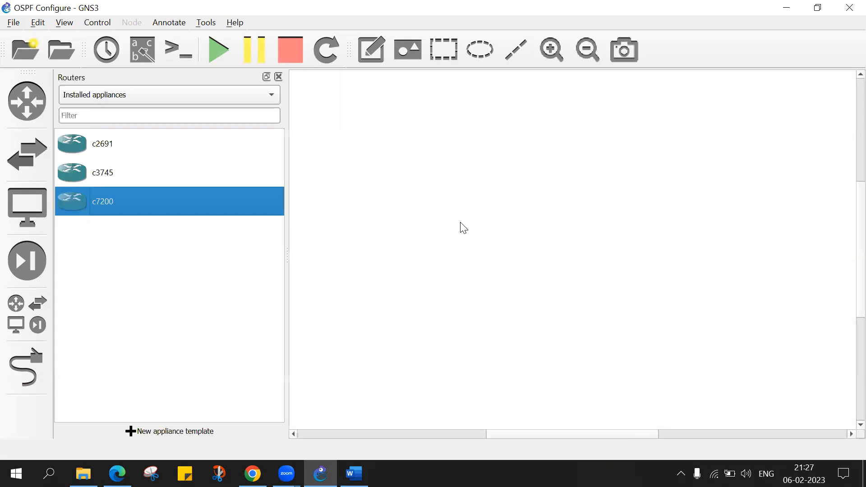
pyautogui.moveTo(75, 203); pyautogui.dragTo(694, 224)
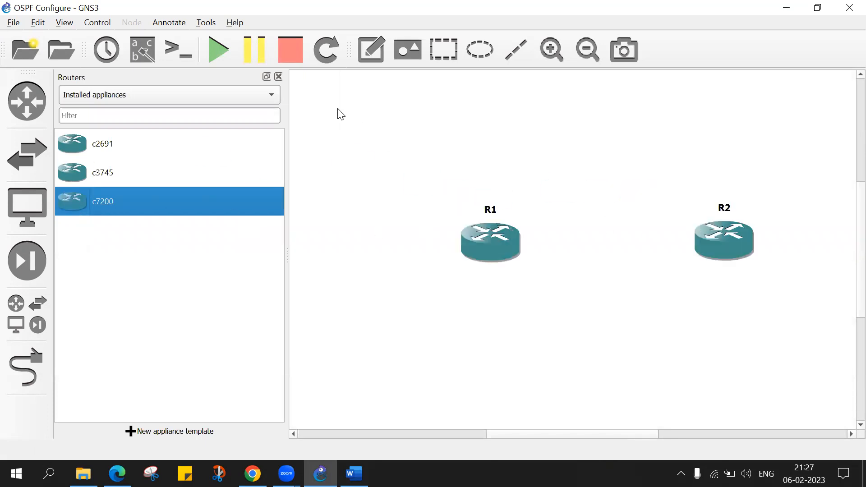
pyautogui.click(280, 77)
pyautogui.moveTo(375, 237); pyautogui.dragTo(277, 208)
pyautogui.moveTo(625, 233); pyautogui.dragTo(582, 216)
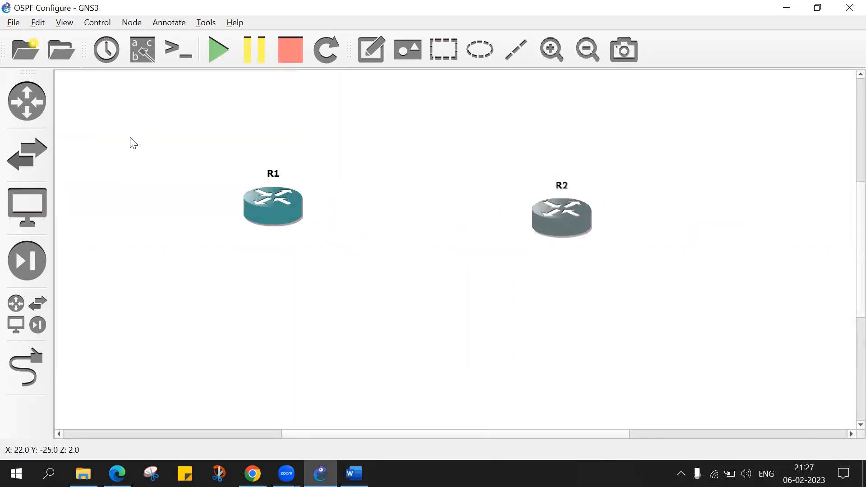
pyautogui.click(27, 153)
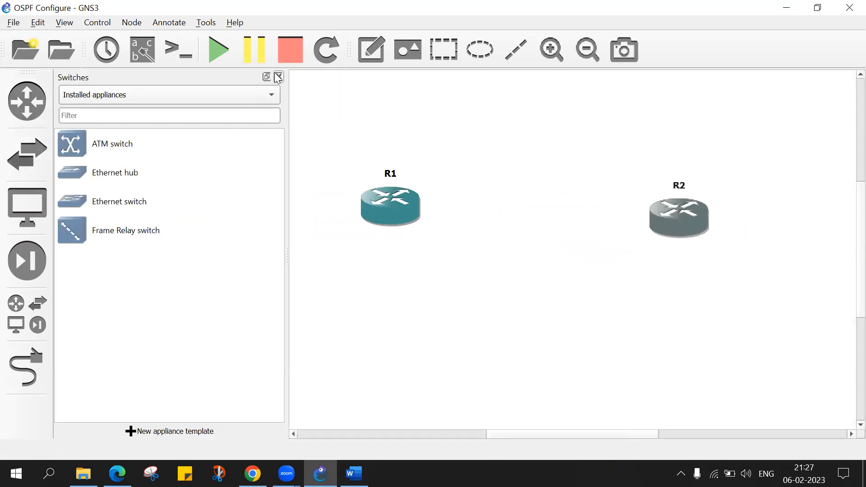
pyautogui.click(278, 76)
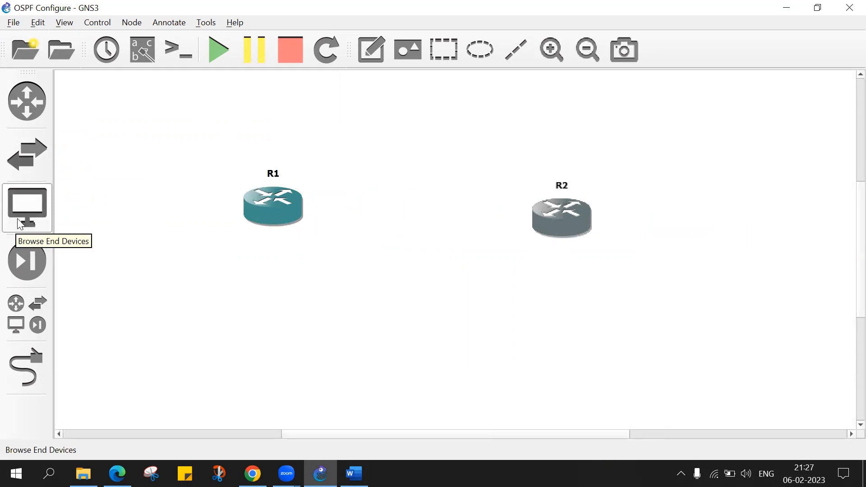
pyautogui.click(25, 312)
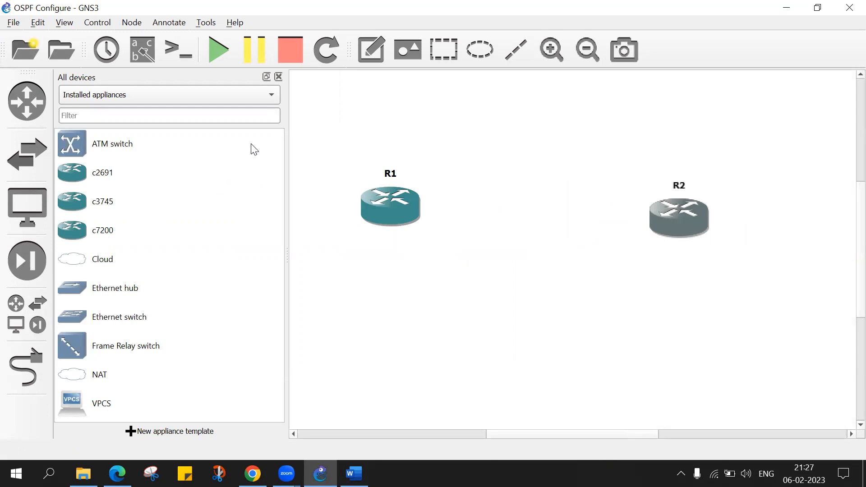
pyautogui.click(279, 77)
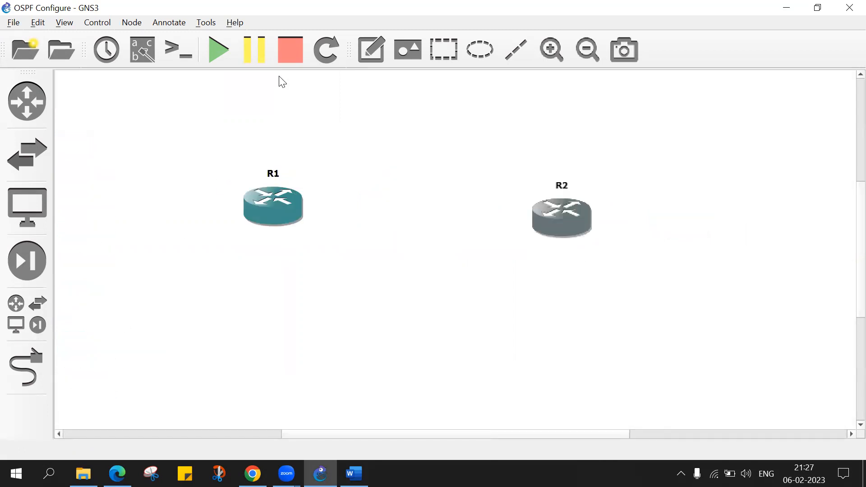
# Link R1's FastEthernet0/0 interface to R2's FastEthernet0/0 interface, and leave link mode.
pyautogui.click(26, 368)
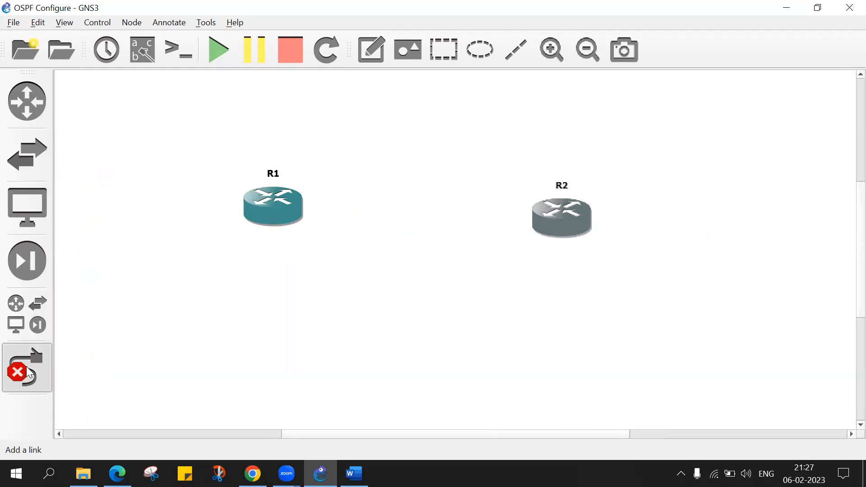
pyautogui.click(277, 201)
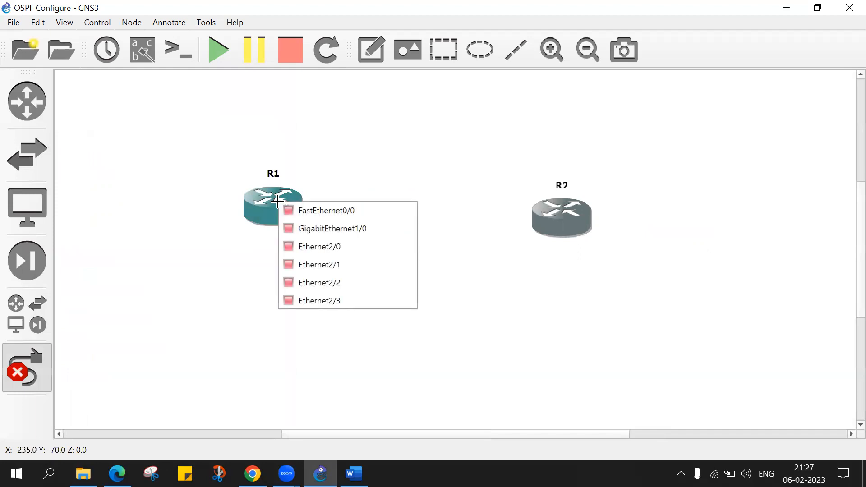
pyautogui.click(324, 211)
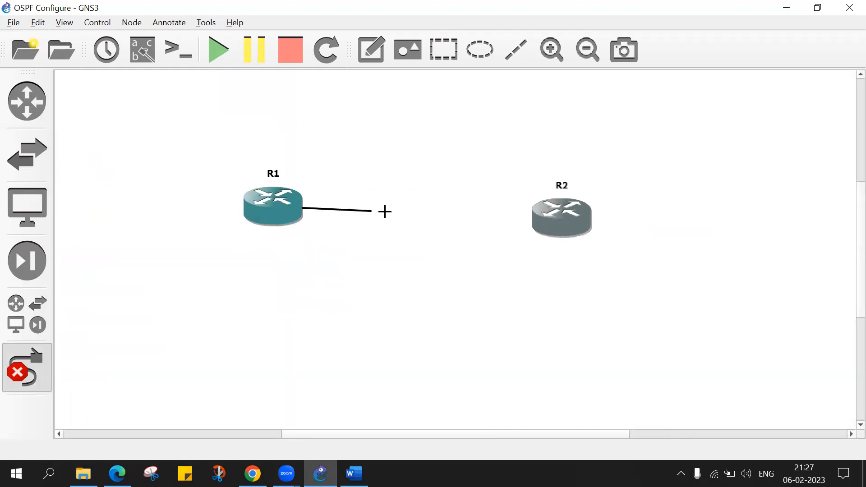
pyautogui.click(558, 208)
pyautogui.click(572, 215)
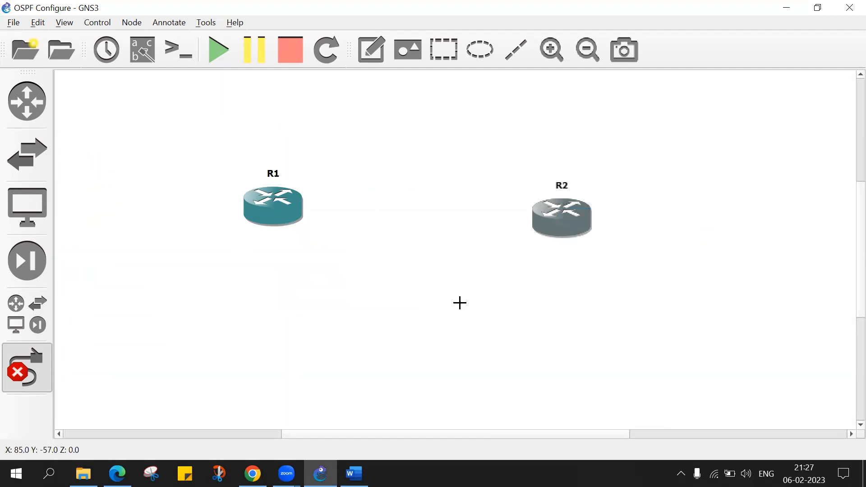
pyautogui.click(35, 368)
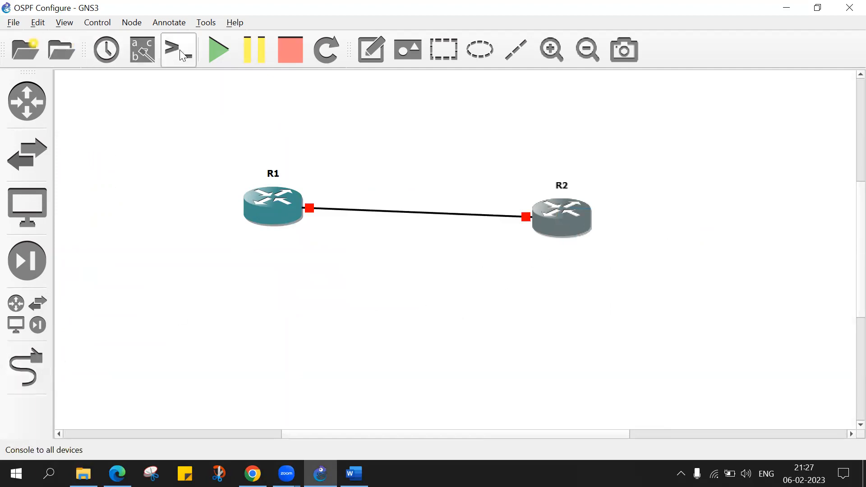
# Show the interface labels on the link and move R2 up level with R1.
pyautogui.click(145, 54)
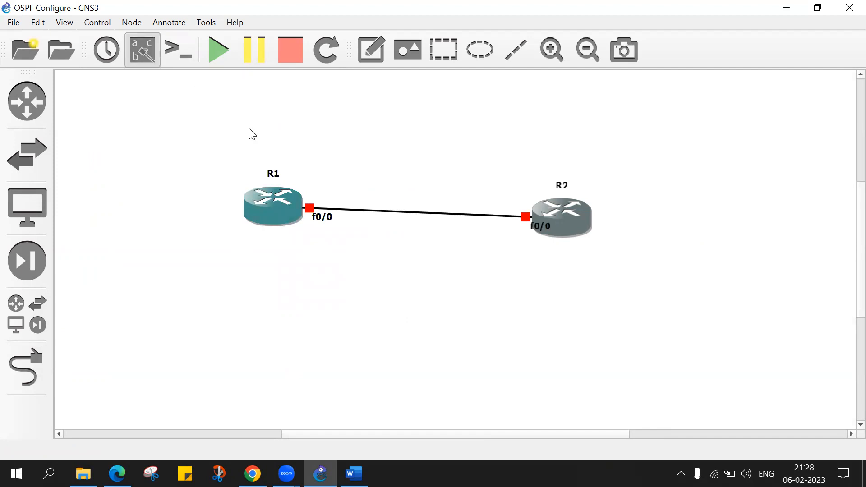
pyautogui.moveTo(574, 219)
pyautogui.mouseDown()
pyautogui.moveTo(572, 193)
pyautogui.moveTo(576, 208)
pyautogui.mouseUp()
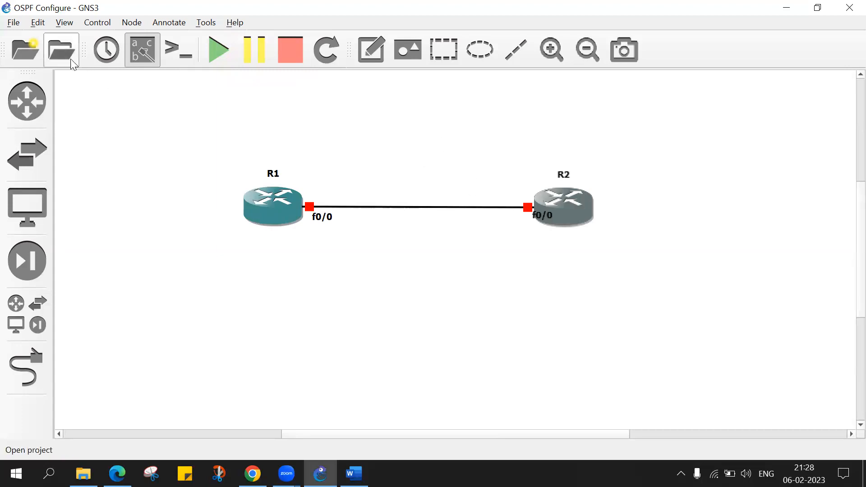
# Start both routers, R1 first and R2 second.
pyautogui.rightClick(271, 200)
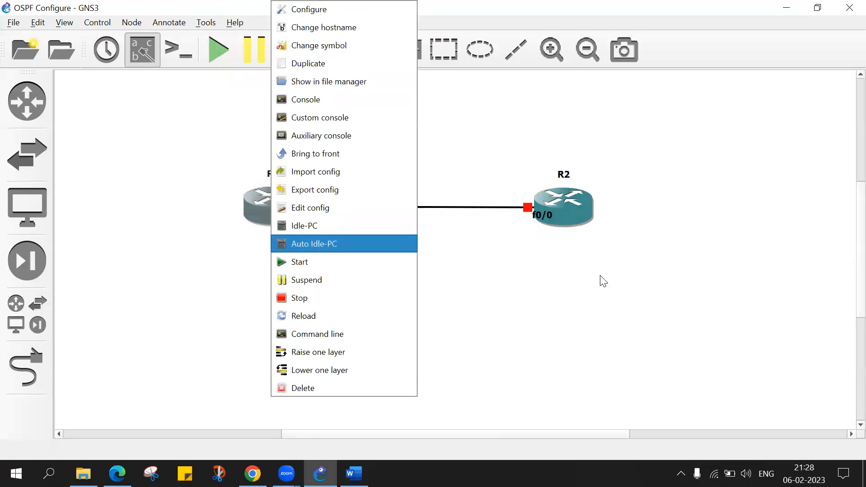
pyautogui.click(847, 372)
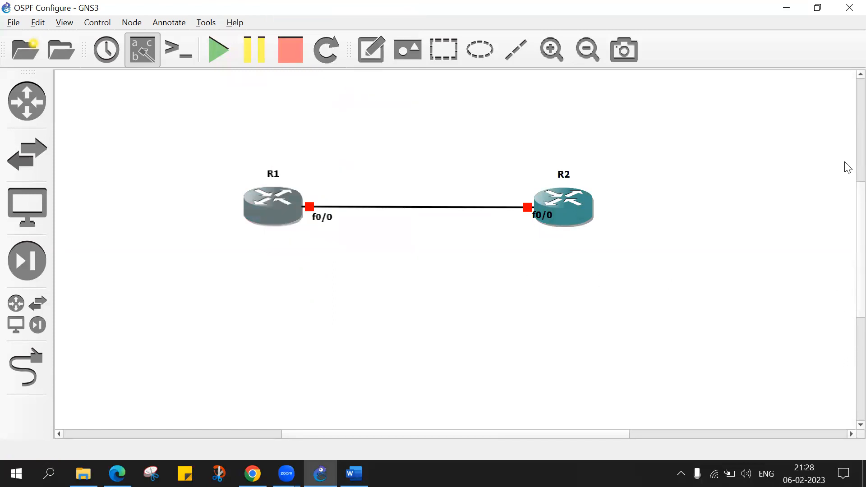
pyautogui.scroll(2, 848, 189)
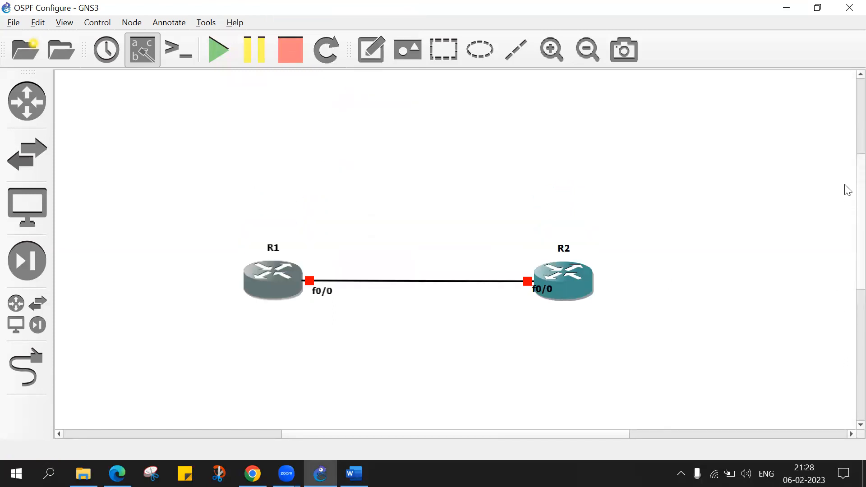
pyautogui.rightClick(268, 284)
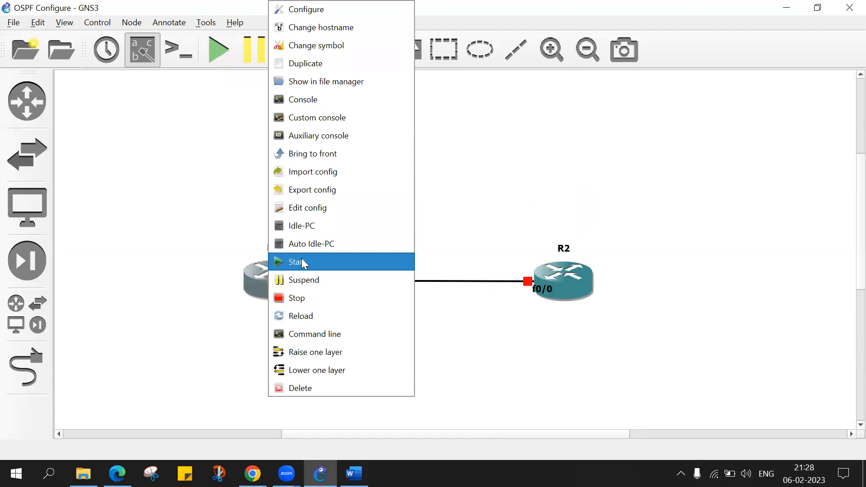
pyautogui.click(301, 263)
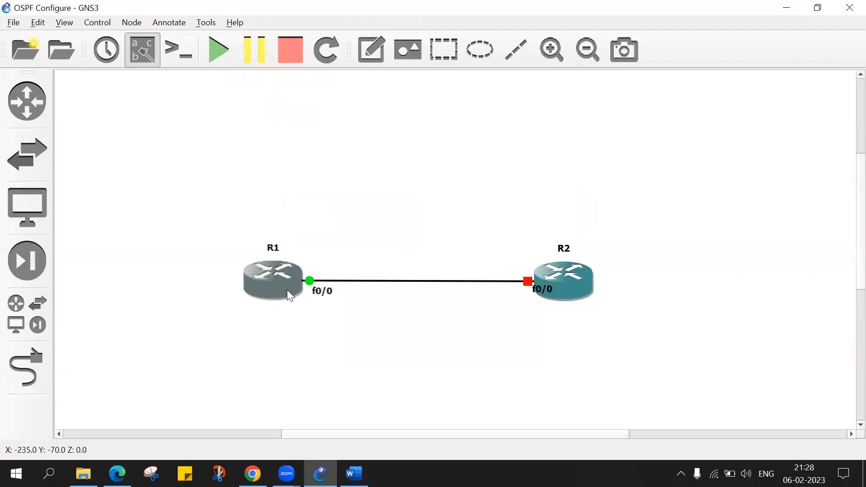
pyautogui.rightClick(544, 276)
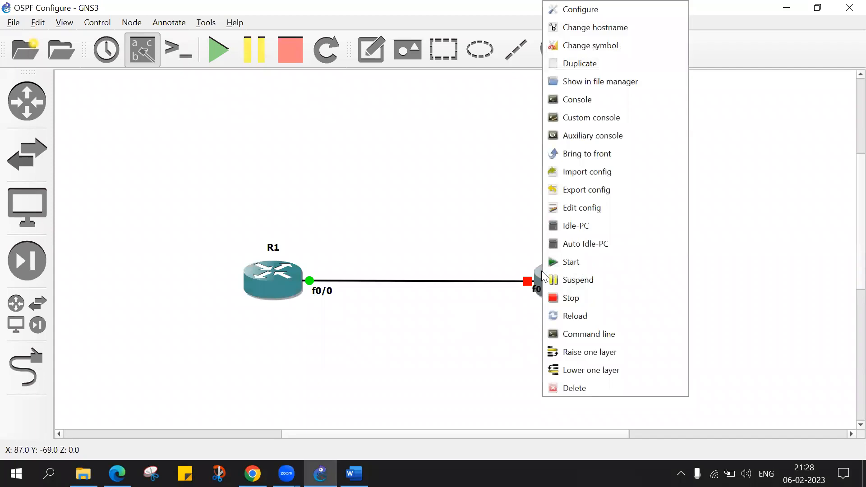
pyautogui.click(576, 262)
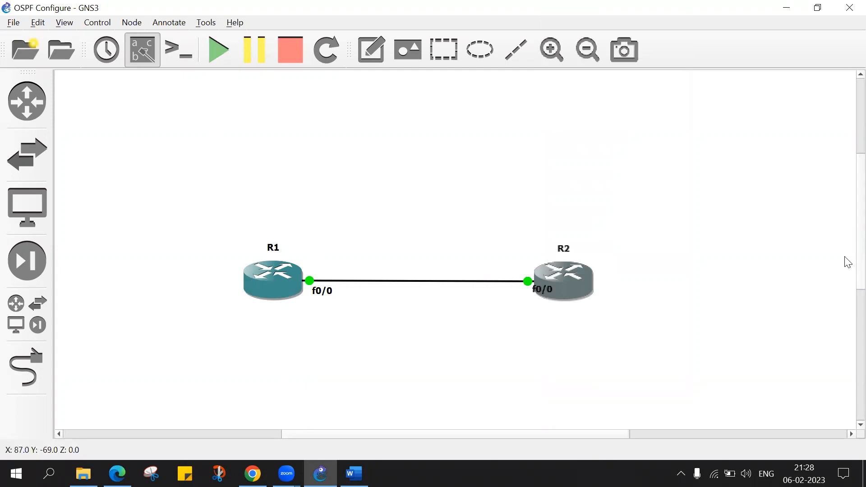
# Open the console to all devices, enlarge R1's console window and bring up fresh R1 prompts.
pyautogui.scroll(-2, 848, 266)
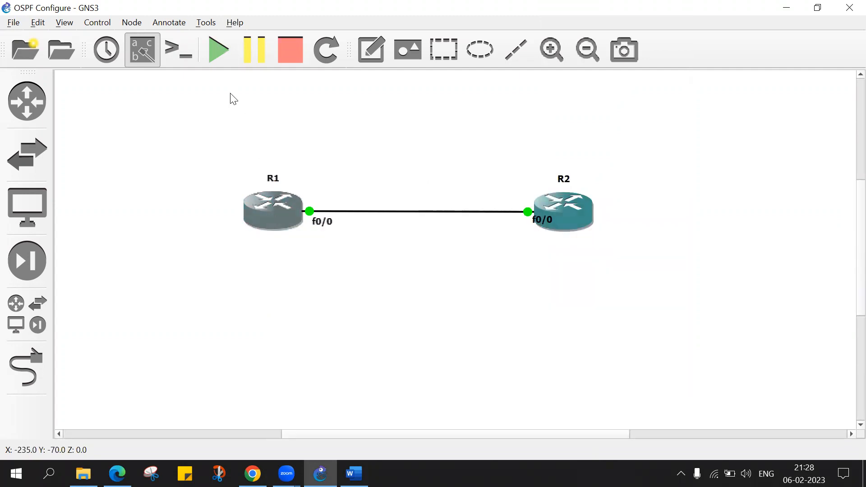
pyautogui.click(182, 56)
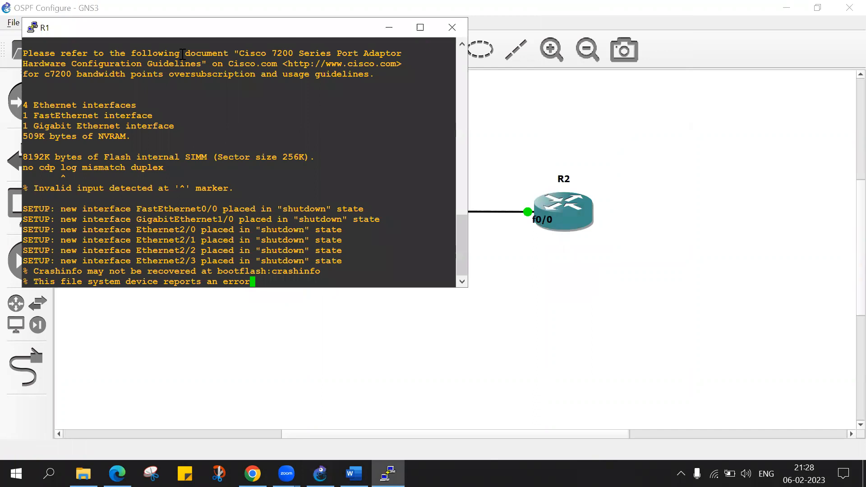
pyautogui.click(389, 27)
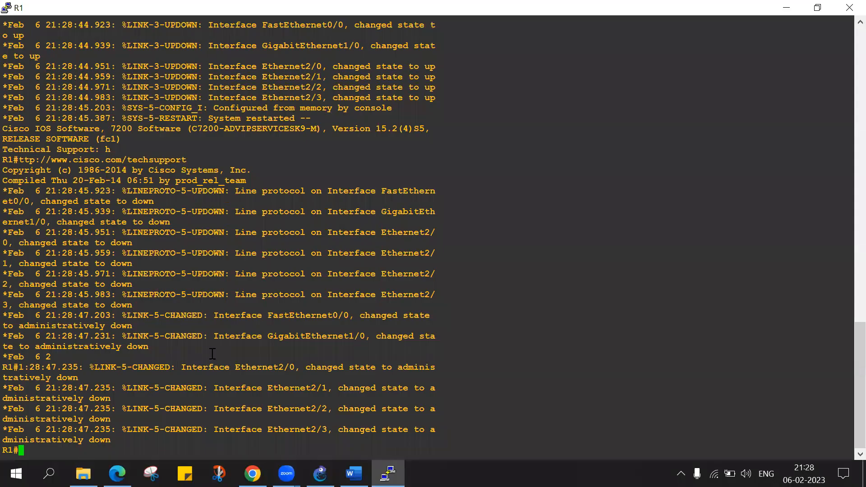
pyautogui.press('Return')
pyautogui.press('Return')
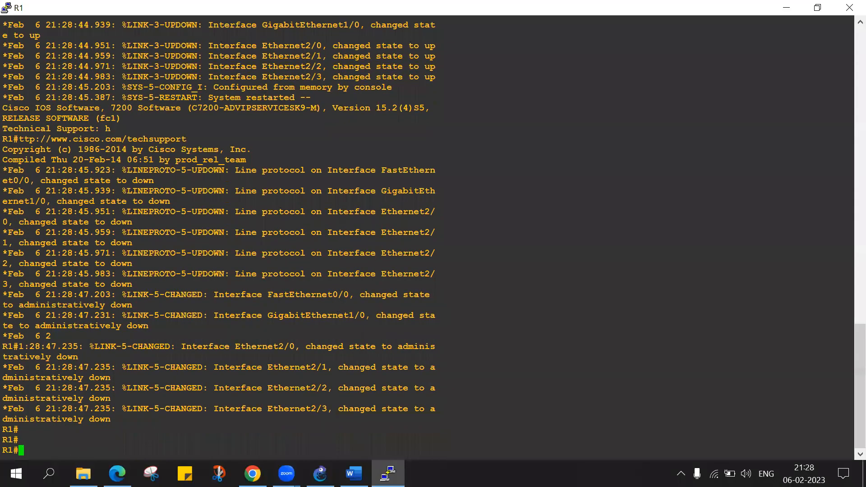
# Switch to the GNS3 topology, open R2's console, bring up its prompt and minimize the console window.
pyautogui.hotkey('alt', 'Tab')
pyautogui.doubleClick(569, 209)
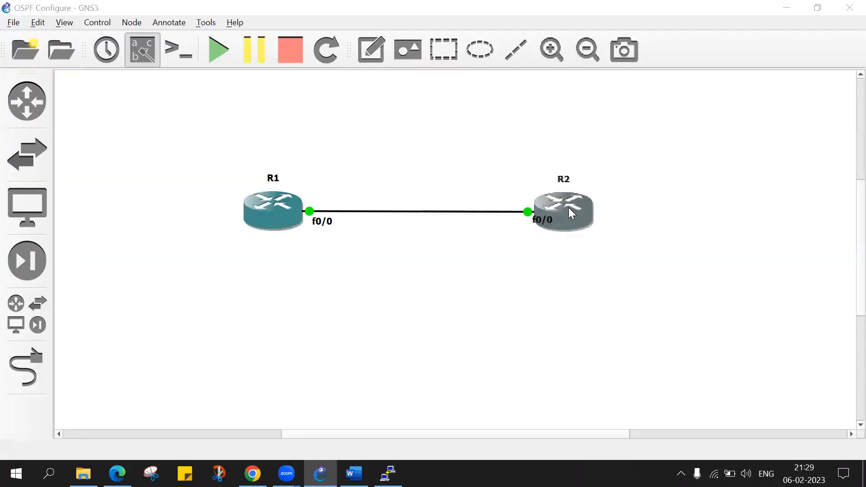
pyautogui.press('Return')
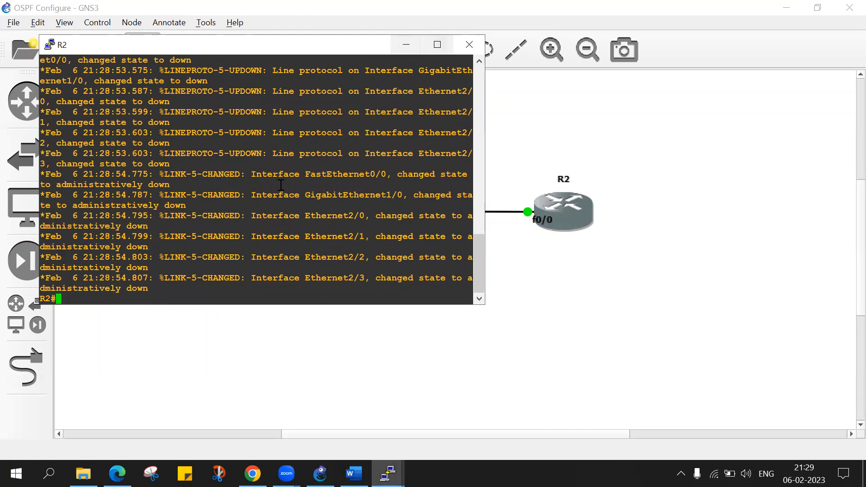
pyautogui.click(413, 49)
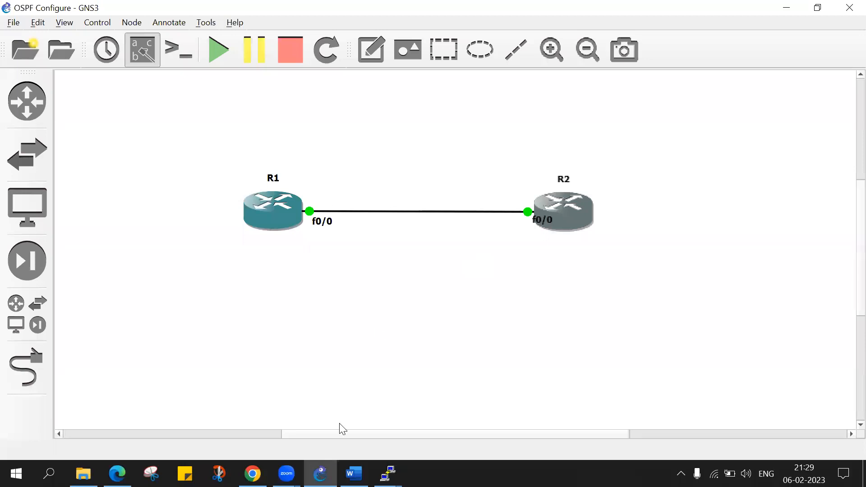
pyautogui.click(388, 474)
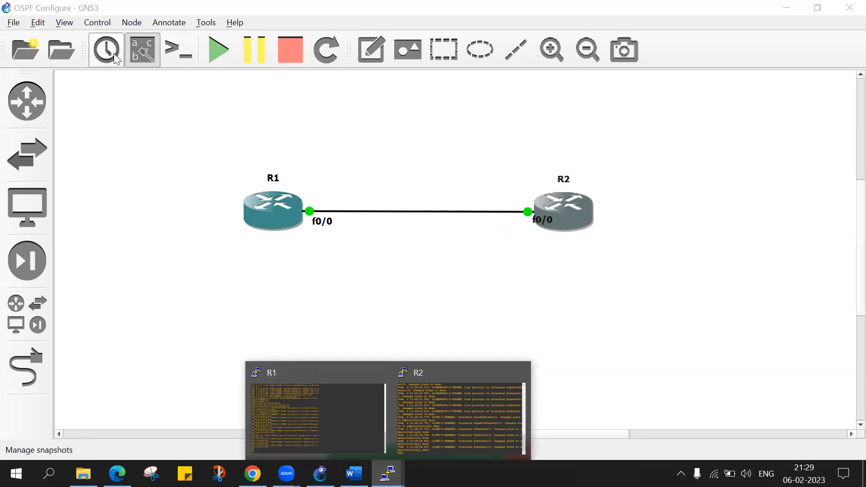
# Add a note reading "192.168.1.0/24" above the link between R1 and R2.
pyautogui.click(371, 50)
pyautogui.click(366, 169)
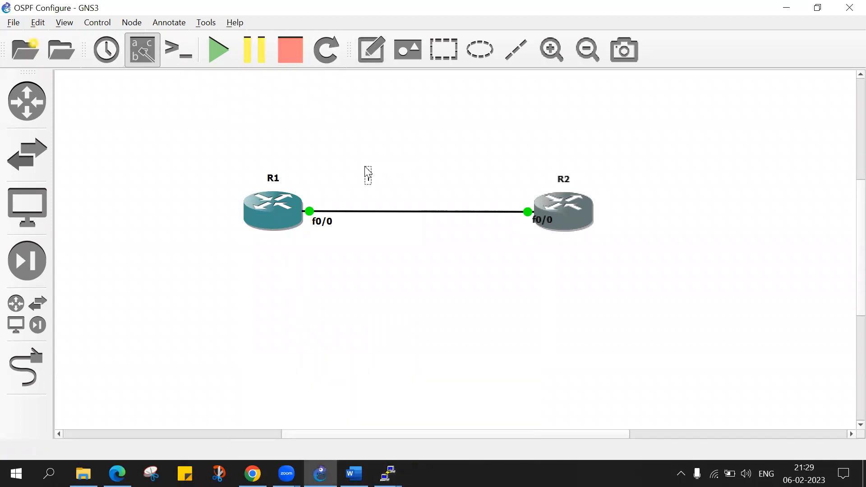
pyautogui.write('192.168.1.0/24')
pyautogui.click(381, 143)
# Add a note reading "OSPF Area 0" below the link between R1 and R2.
pyautogui.click(376, 58)
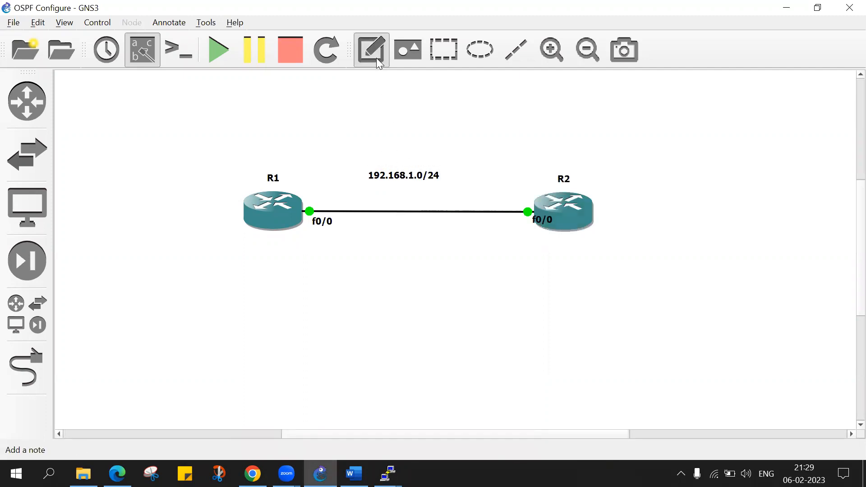
pyautogui.click(387, 224)
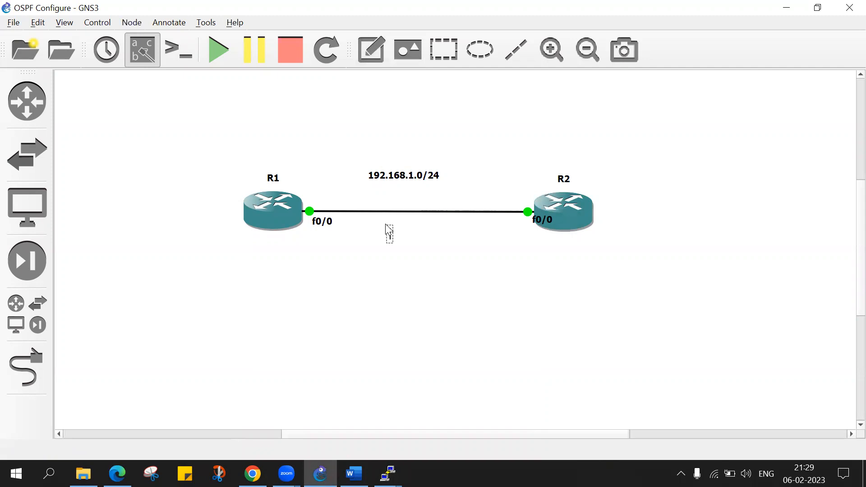
pyautogui.write('OSPF')
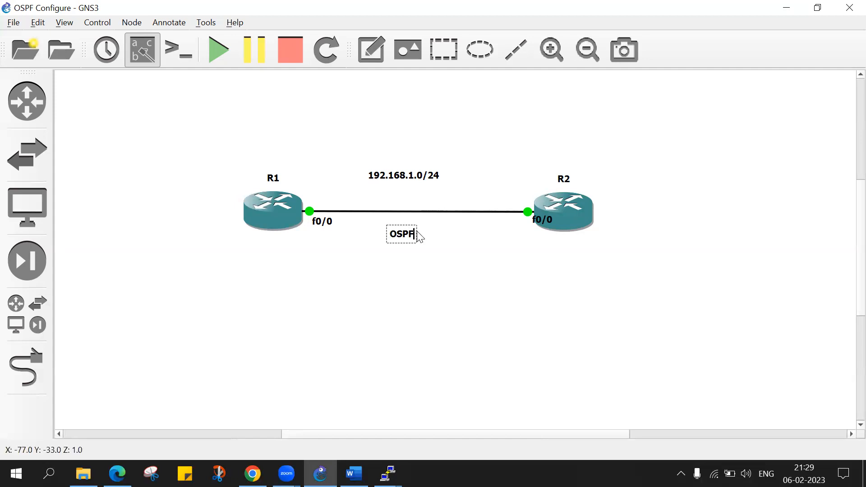
pyautogui.write('Ver')
pyautogui.write('a')
pyautogui.write(' 0')
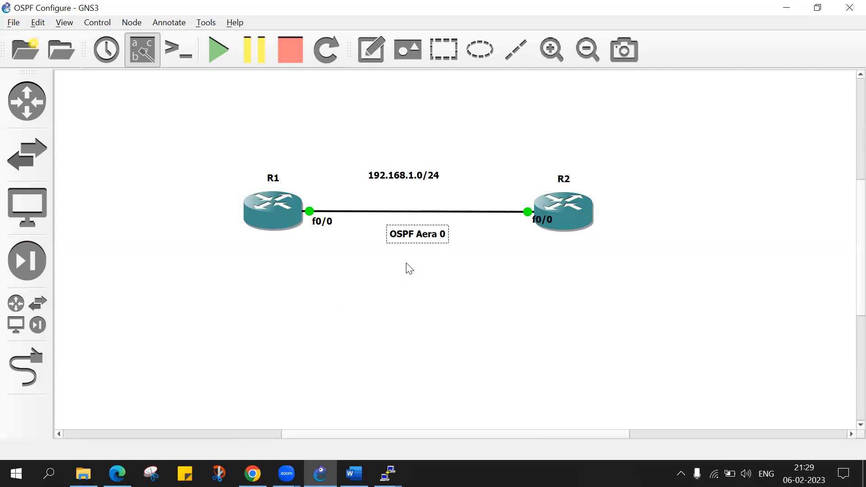
pyautogui.click(432, 236)
pyautogui.press('BackSpace')
pyautogui.press('BackSpace')
pyautogui.write('re')
pyautogui.click(341, 121)
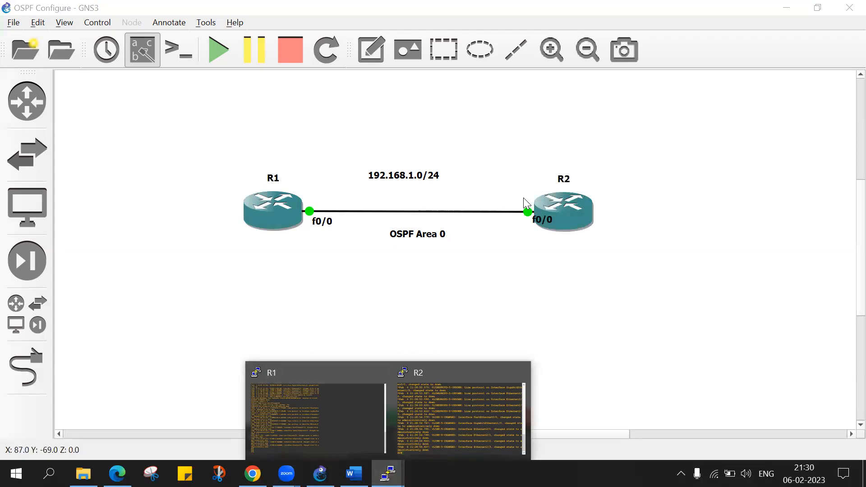
# Switch to R1's console and bring up several fresh privileged-mode prompts.
pyautogui.click(347, 406)
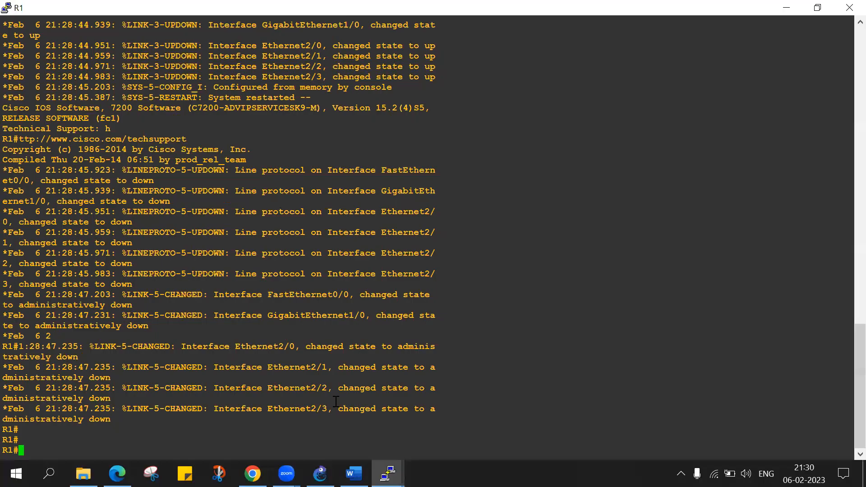
pyautogui.press('Return')
pyautogui.press('Return')
pyautogui.press('Return')
pyautogui.press('Return')
pyautogui.press('Return')
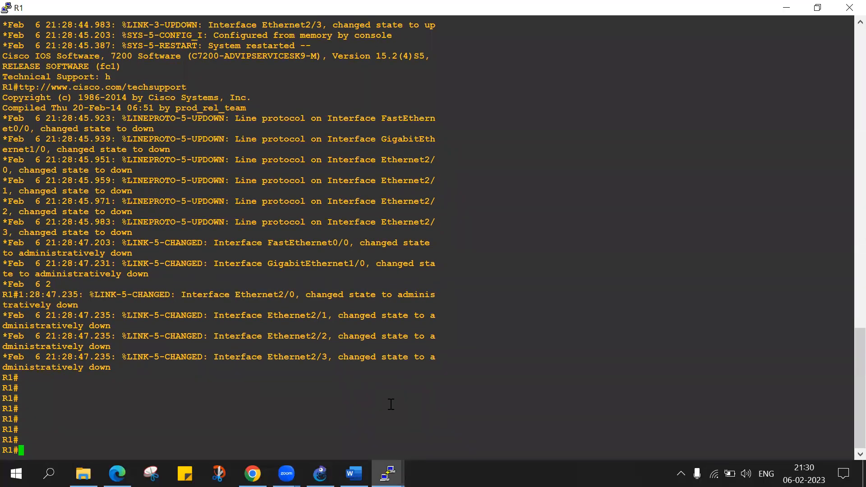
pyautogui.hotkey('alt', 'Tab')
pyautogui.click(84, 424)
pyautogui.press('Return')
pyautogui.press('Return')
pyautogui.press('Return')
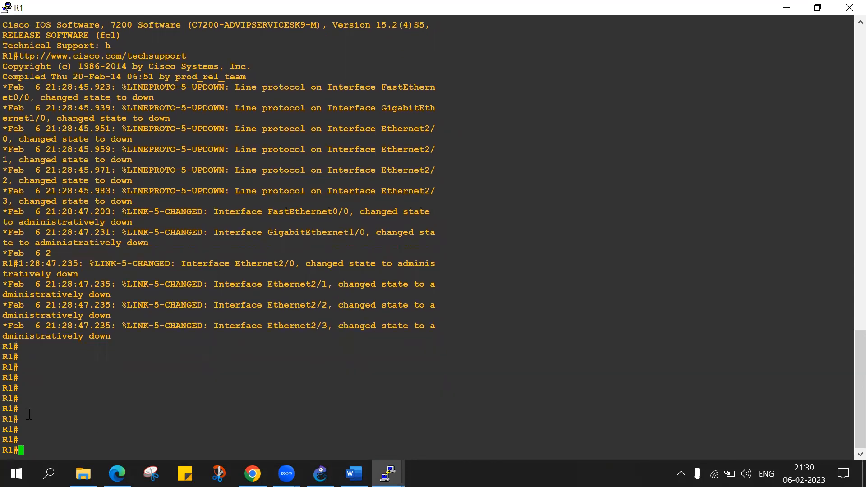
pyautogui.moveTo(5, 403); pyautogui.dragTo(30, 404)
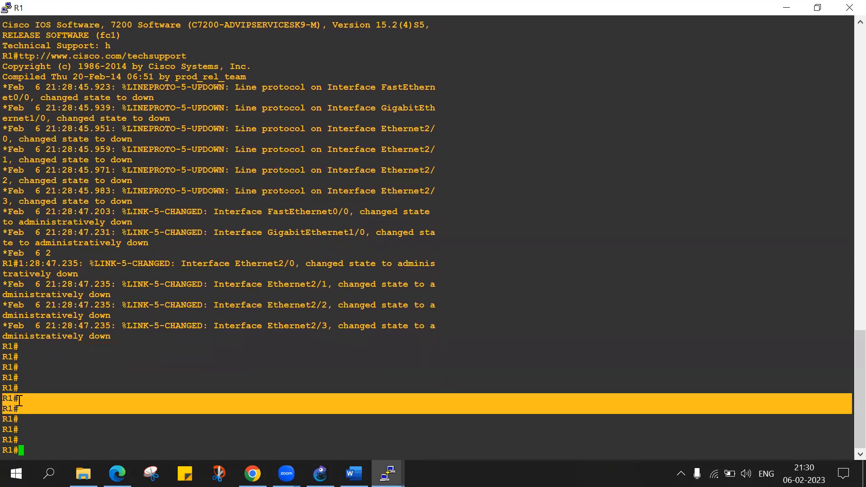
pyautogui.click(19, 401)
# Enter global configuration mode on R1 with conf t and bring up clean configuration prompts.
pyautogui.press('Return')
pyautogui.press('Return')
pyautogui.press('Return')
pyautogui.press('Return')
pyautogui.press('Return')
pyautogui.write('conf t')
pyautogui.press('Return')
pyautogui.press('Return')
pyautogui.press('Return')
pyautogui.press('Return')
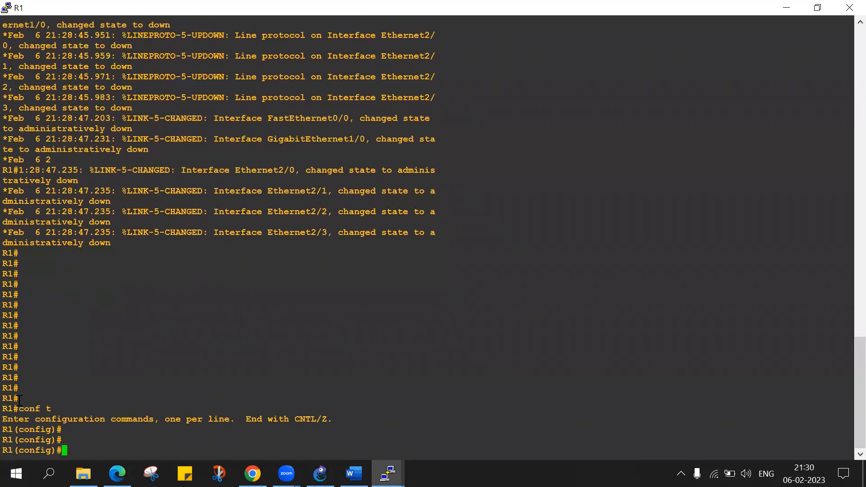
# Check the linked ports in the topology and enter interface configuration mode for fa0/0 on R1.
pyautogui.write('inter')
pyautogui.press('Tab')
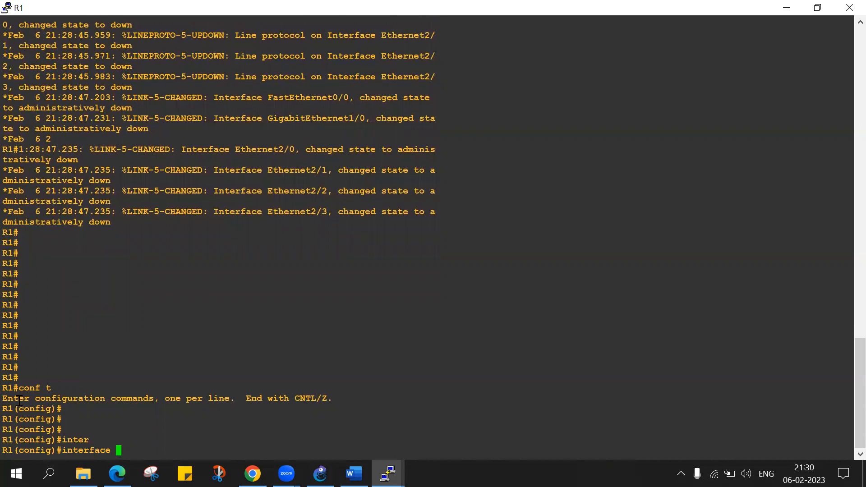
pyautogui.click(321, 473)
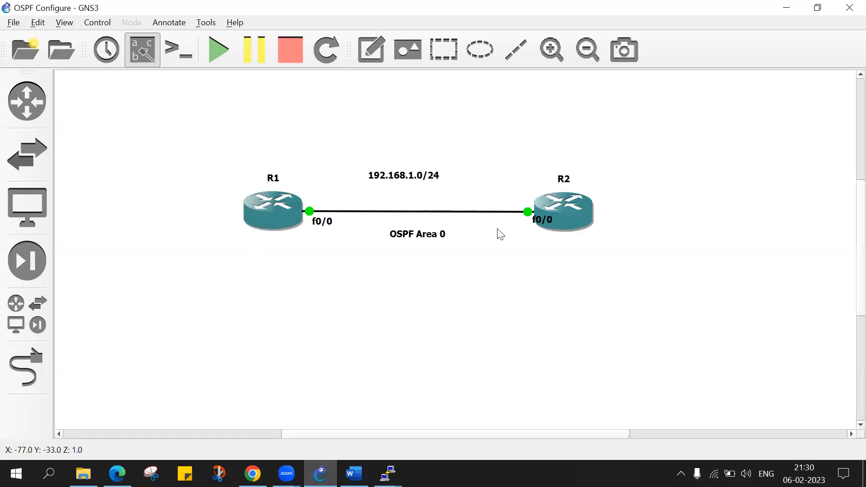
pyautogui.moveTo(540, 226)
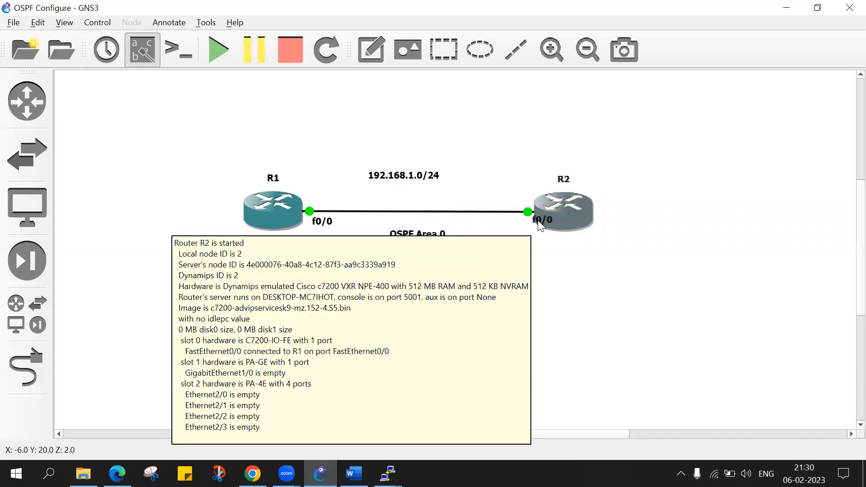
pyautogui.moveTo(388, 474)
pyautogui.click(340, 421)
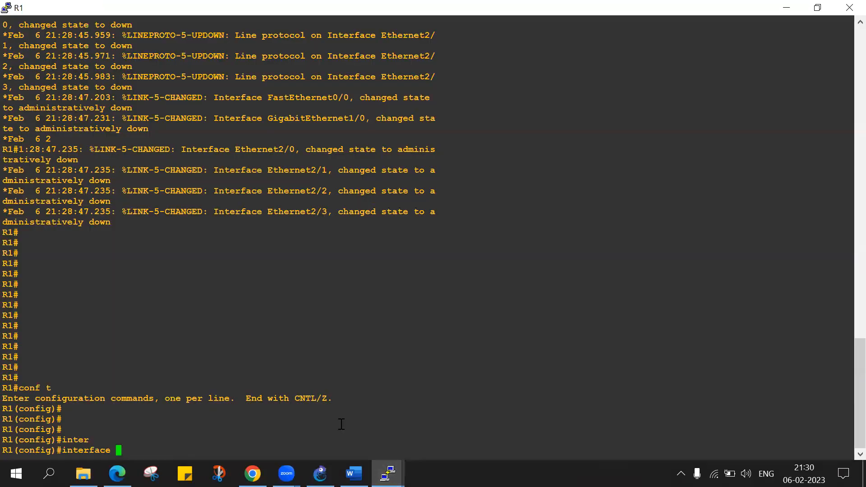
pyautogui.write('fa0/0')
pyautogui.press('Return')
# Assign IP address 192.168.1.1 with subnet mask 255.255.255.0 to R1's fa0/0 interface.
pyautogui.write('ip ad')
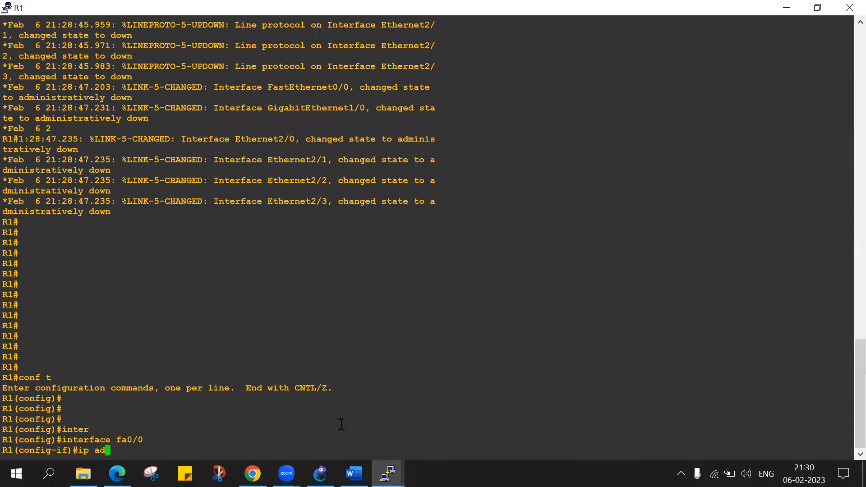
pyautogui.press('Tab')
pyautogui.write('192')
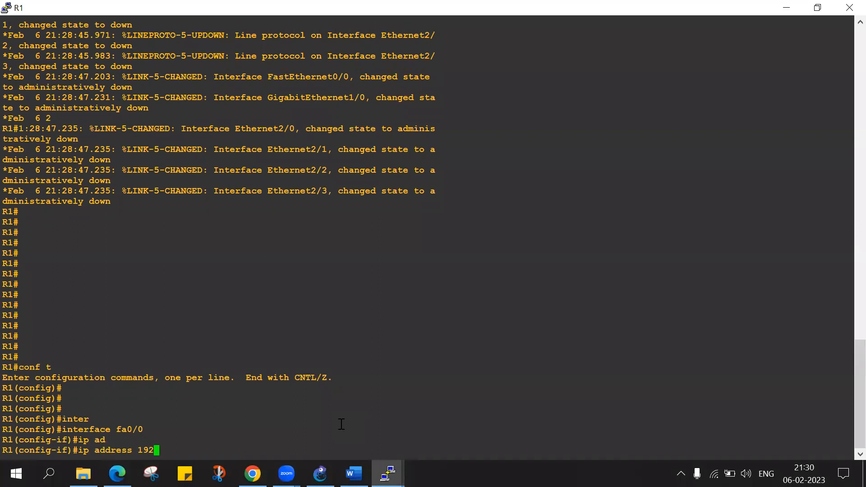
pyautogui.write('.168.1.1 ')
pyautogui.write('2552')
pyautogui.write('255.255.-')
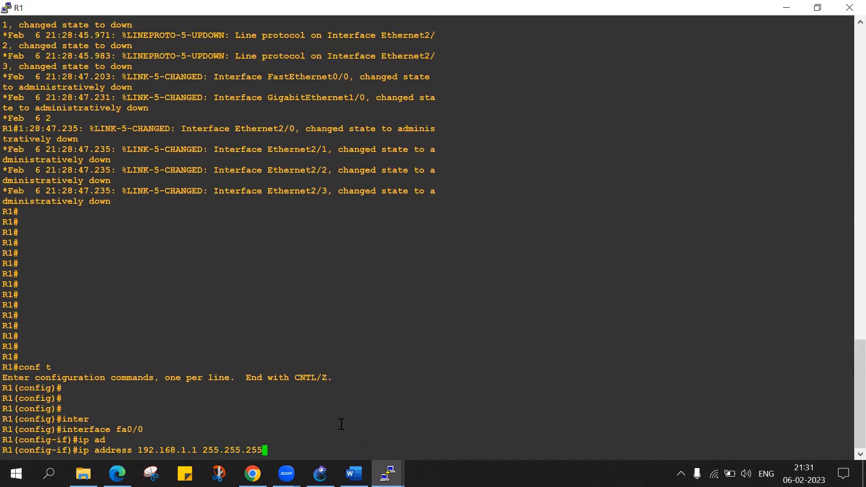
pyautogui.press('BackSpace')
pyautogui.write('0')
pyautogui.press('Return')
# Enable R1's fa0/0 interface with no shutdown and highlight its link state message in the console.
pyautogui.write('no sh')
pyautogui.press('Tab')
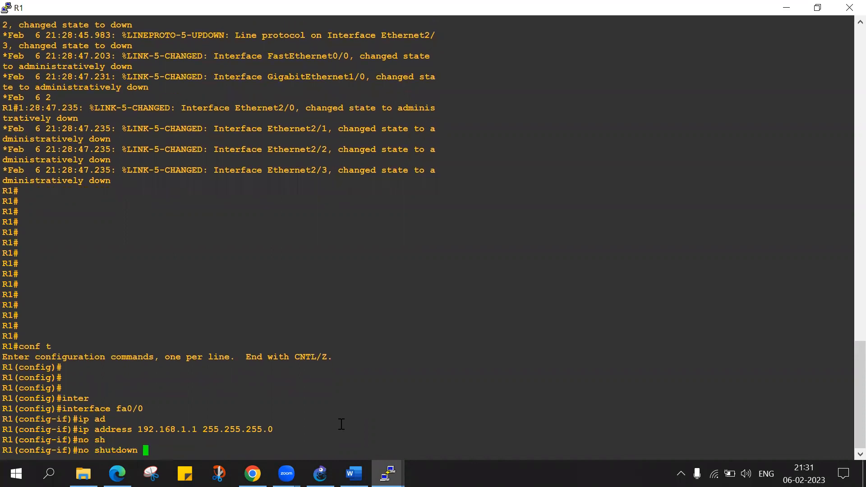
pyautogui.press('Return')
pyautogui.press('Return')
pyautogui.press('Return')
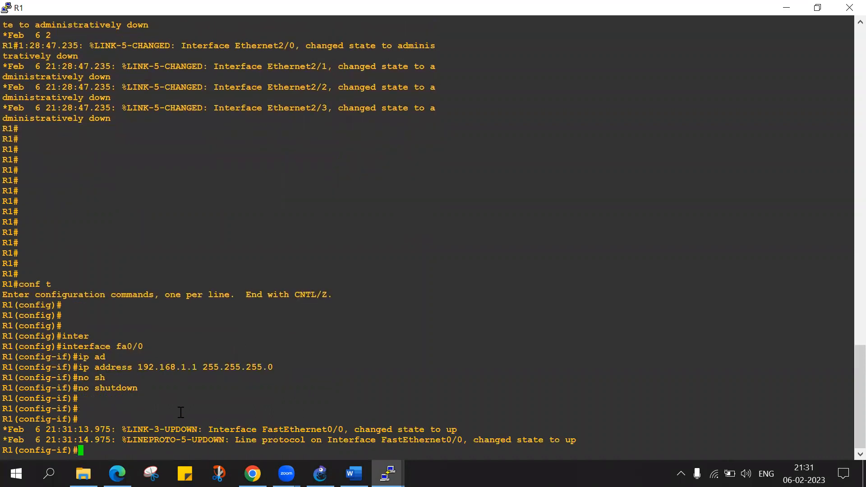
pyautogui.moveTo(38, 431); pyautogui.dragTo(368, 418)
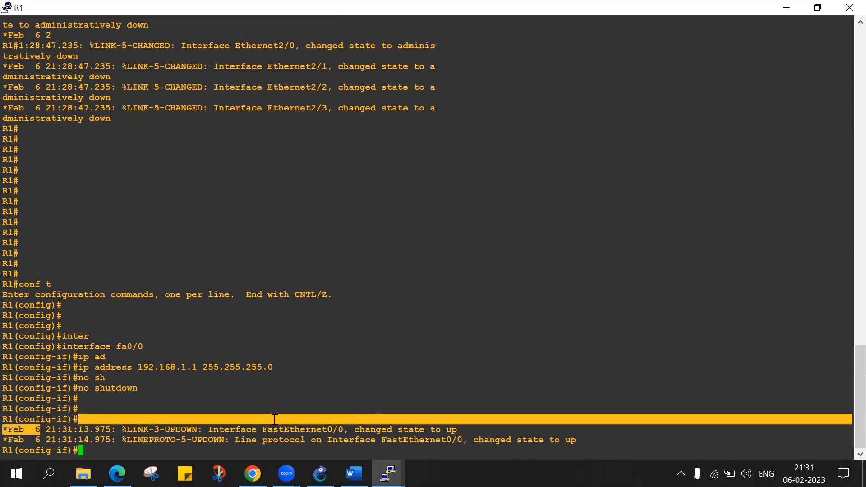
pyautogui.moveTo(344, 429); pyautogui.dragTo(278, 429)
pyautogui.moveTo(398, 429); pyautogui.dragTo(460, 429)
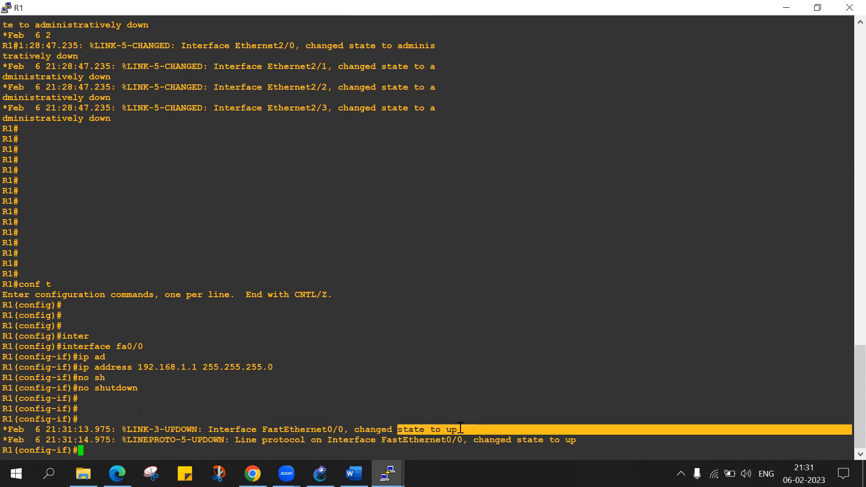
# Switch to R2's console, maximize it and enter global configuration mode with conf t.
pyautogui.moveTo(387, 473)
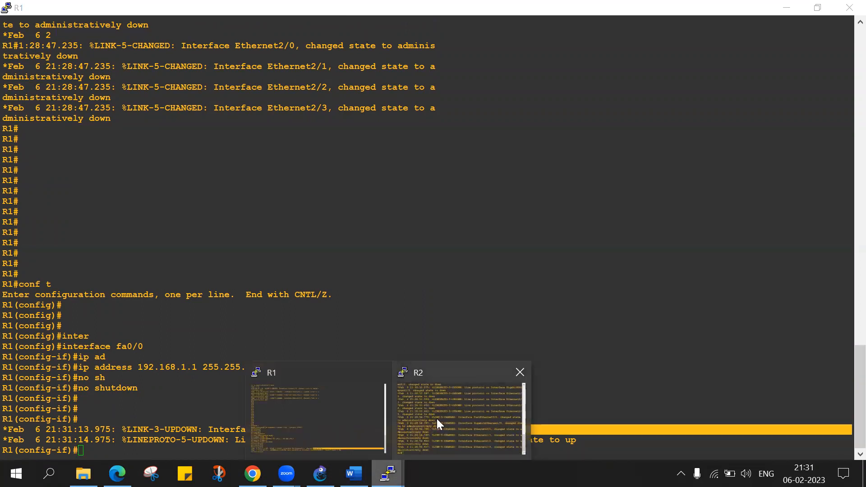
pyautogui.click(437, 418)
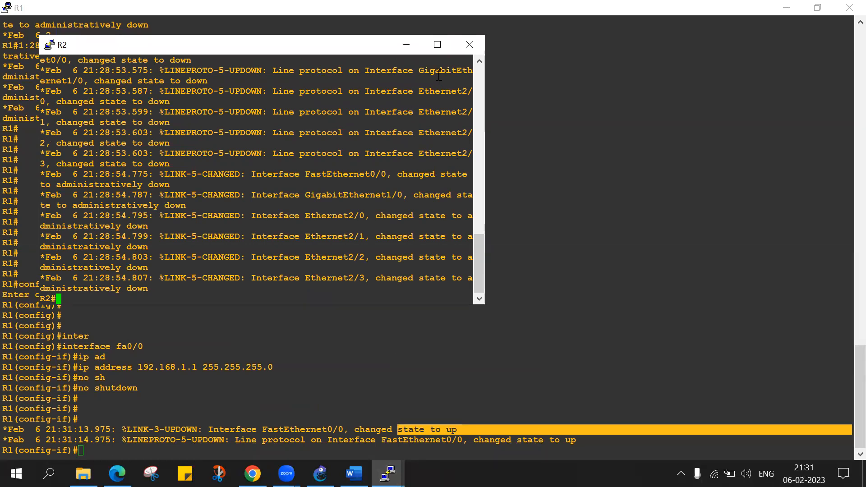
pyautogui.click(437, 45)
pyautogui.press('Return')
pyautogui.press('Return')
pyautogui.press('Return')
pyautogui.press('Return')
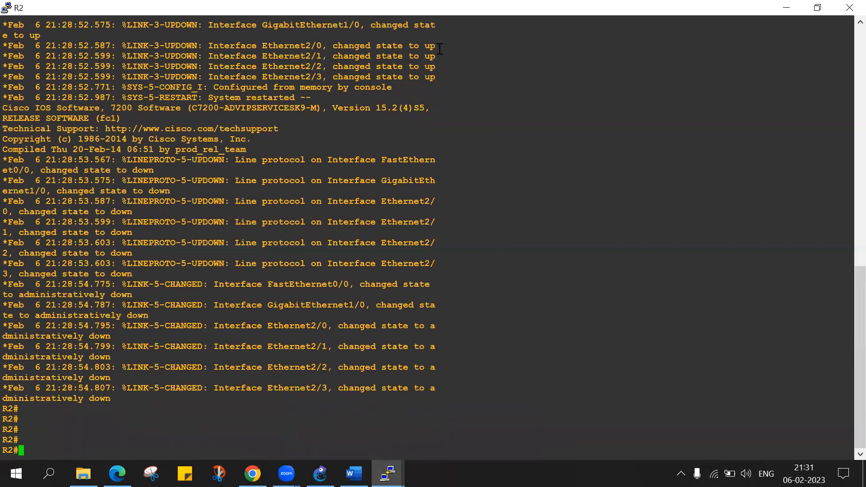
pyautogui.write('conf t')
pyautogui.press('Return')
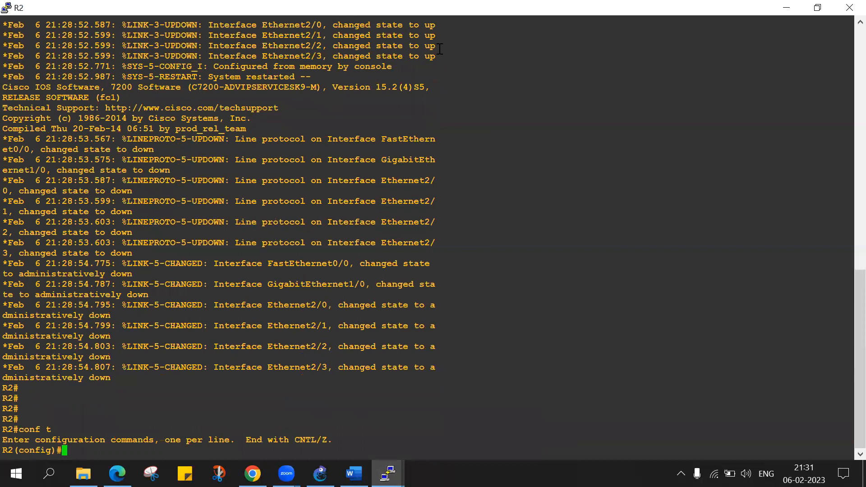
# Enter interface configuration mode for f0/0 on R2.
pyautogui.write('inter')
pyautogui.press('Tab')
pyautogui.write('f0/0')
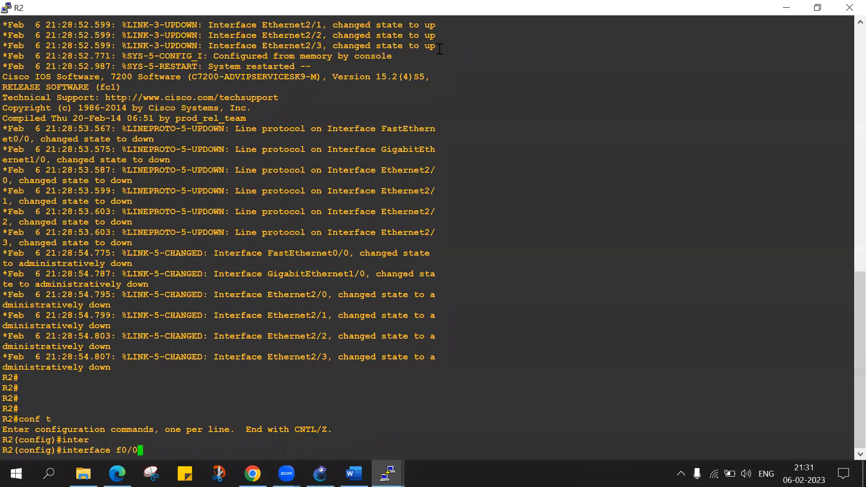
pyautogui.press('Return')
# Assign IP address 192.168.1.2 with subnet mask 255.255.255.0 to R2's f0/0 interface.
pyautogui.write('ip ad')
pyautogui.press('Tab')
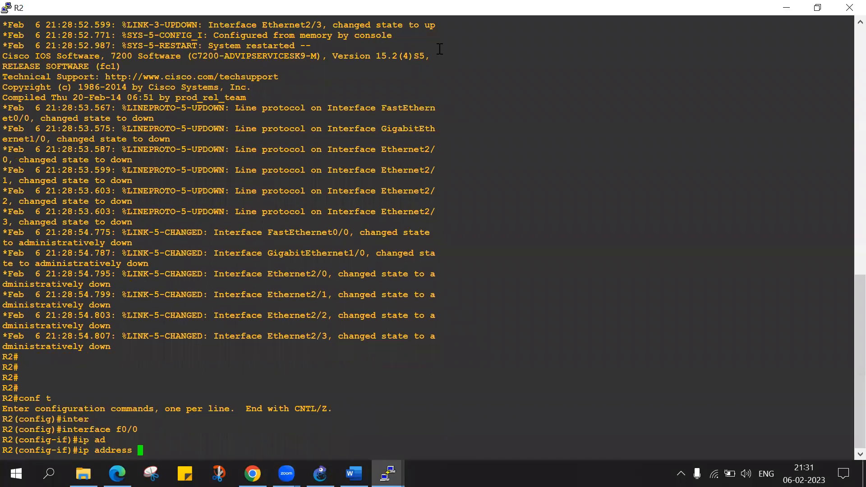
pyautogui.write('192.168.1.2 255.255.255.0')
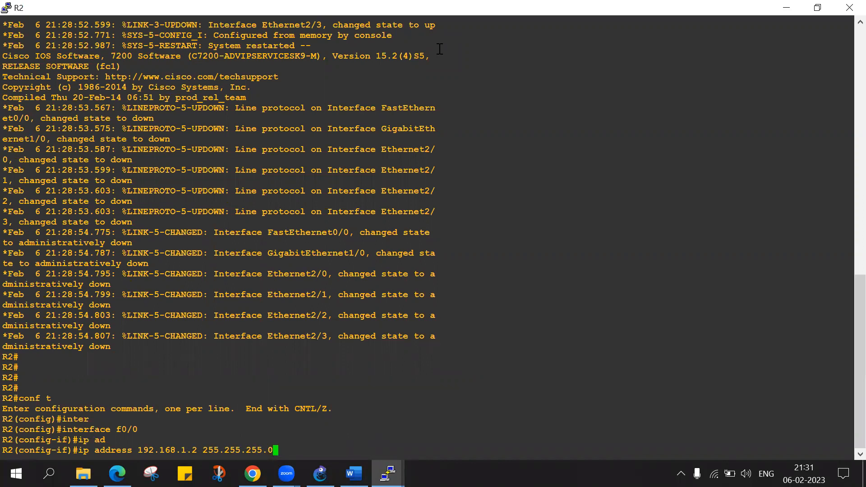
pyautogui.press('Return')
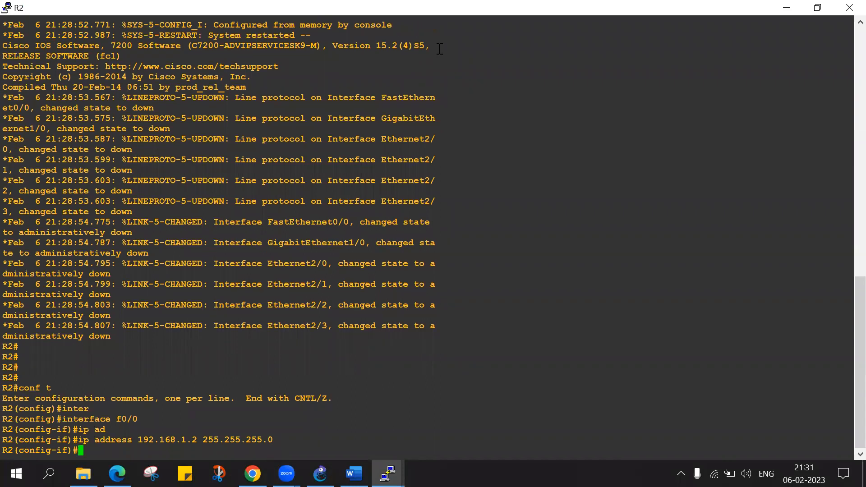
# Enable R2's f0/0 interface with no shutdown.
pyautogui.write('no sh')
pyautogui.press('Tab')
pyautogui.press('Return')
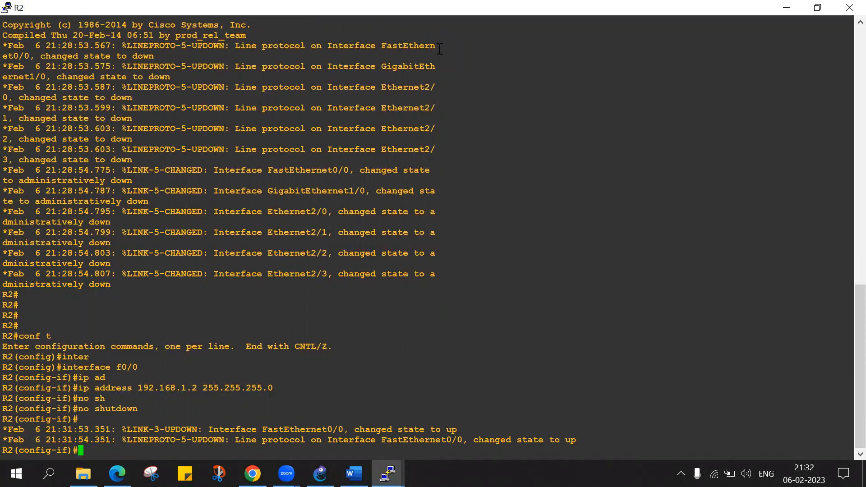
pyautogui.press('Return')
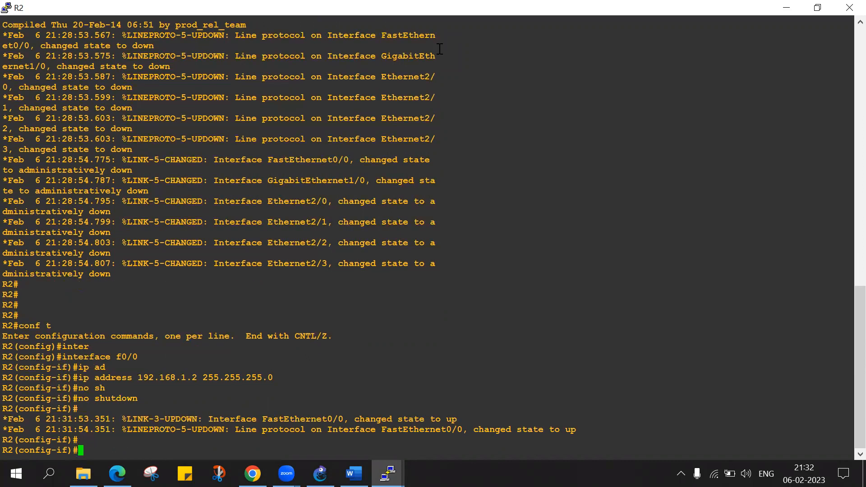
pyautogui.press('Return')
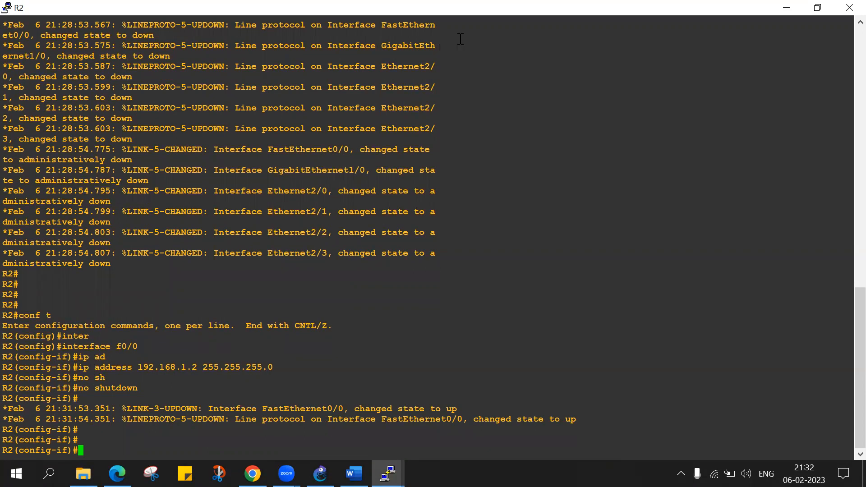
pyautogui.click(388, 473)
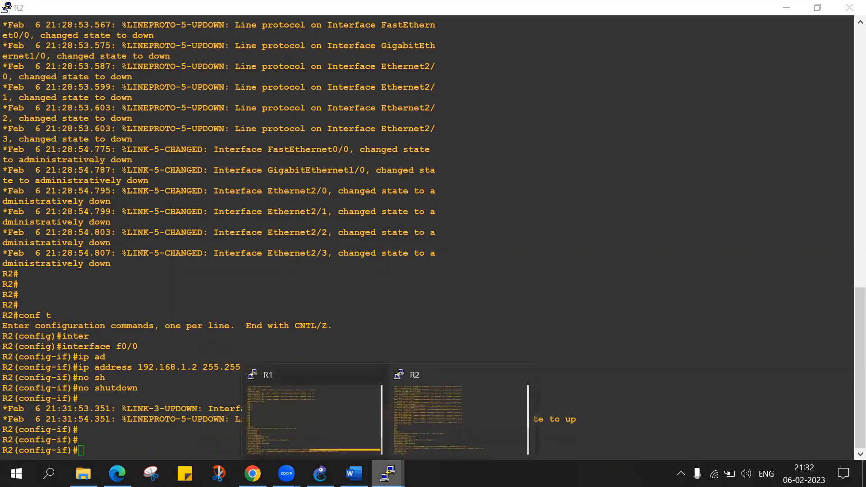
pyautogui.click(337, 416)
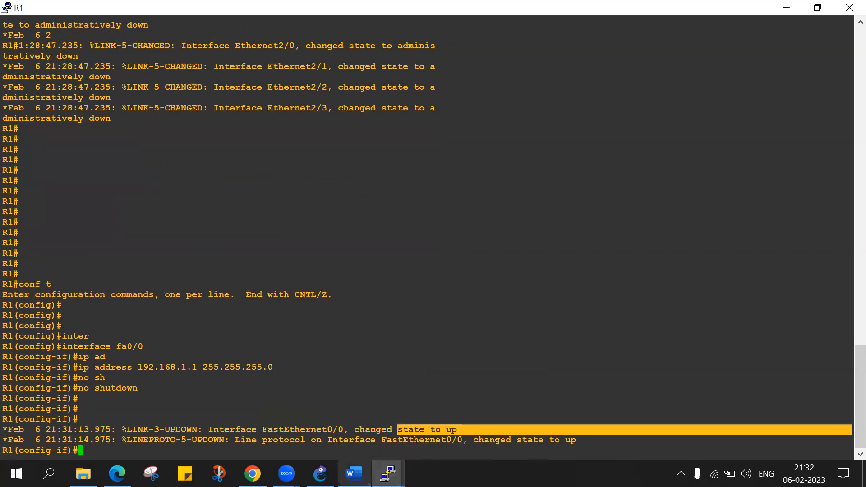
# Switch to the GNS3 topology, add a note reading 1.1.1.1/32 and place it just left of router R1.
pyautogui.click(320, 474)
pyautogui.click(375, 66)
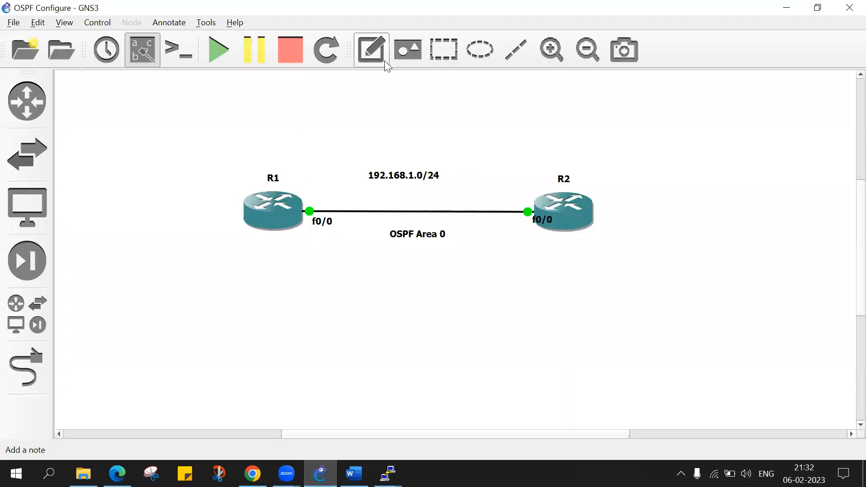
pyautogui.click(229, 166)
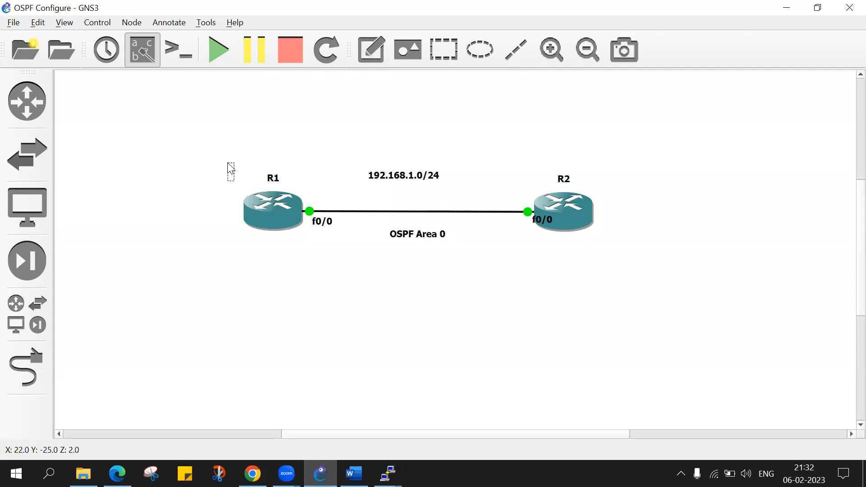
pyautogui.write('1.1.1.1')
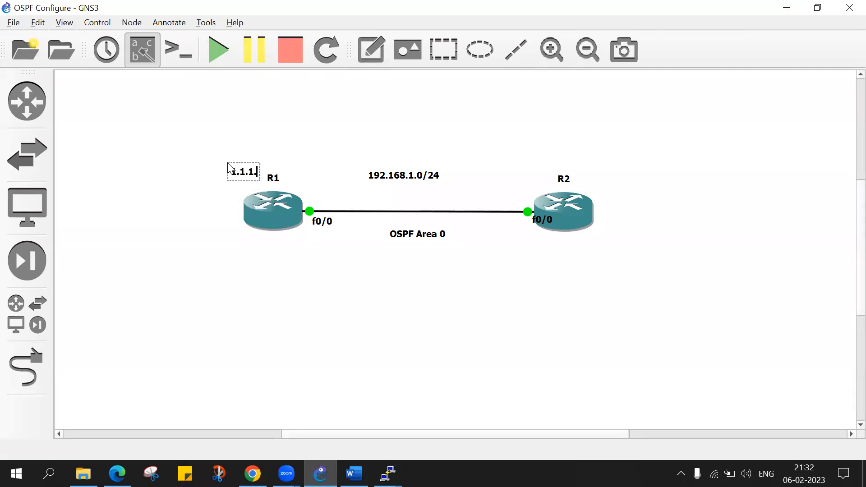
pyautogui.write('/32')
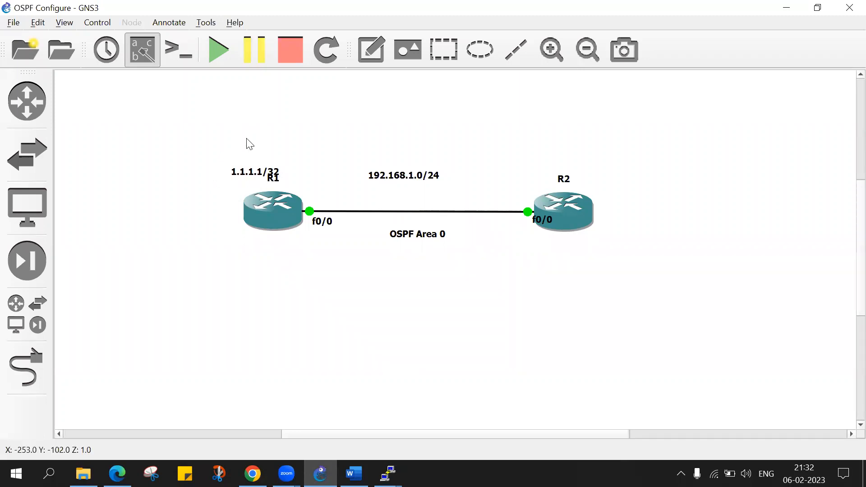
pyautogui.moveTo(249, 175); pyautogui.dragTo(208, 214)
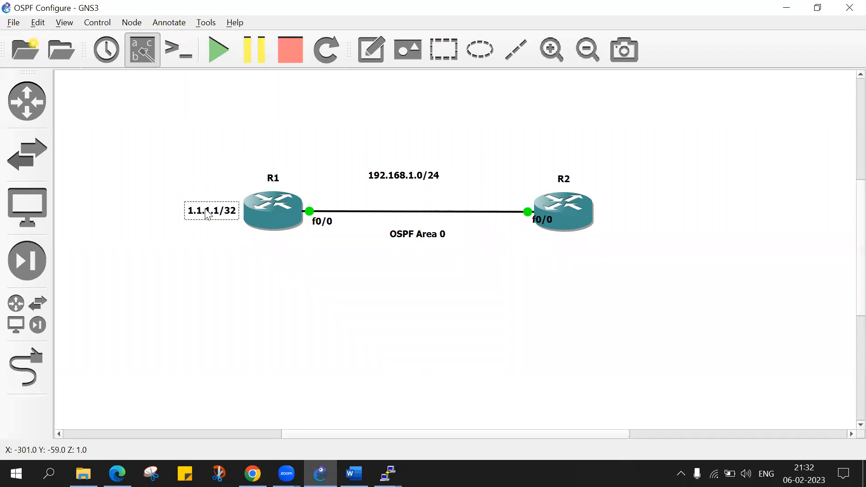
# Add a note reading 2.2.2.2/32 just right of router R2, level with the 1.1.1.1/32 note.
pyautogui.click(371, 50)
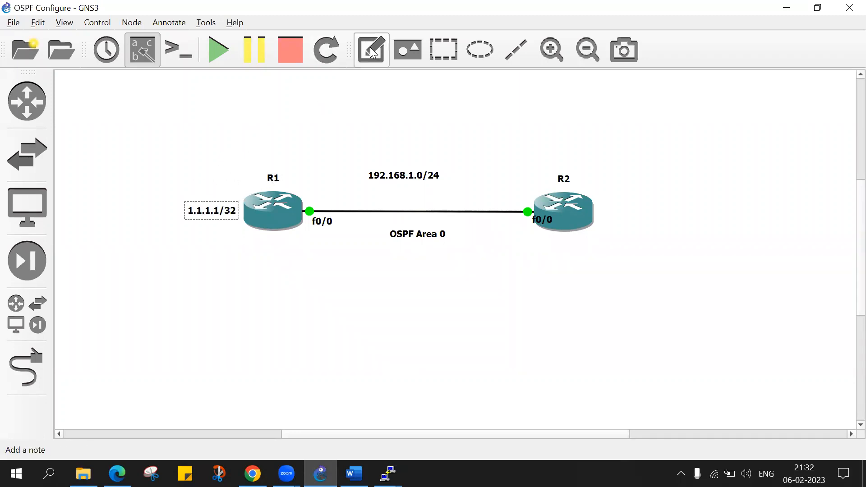
pyautogui.click(606, 210)
pyautogui.write('2.2.2.2')
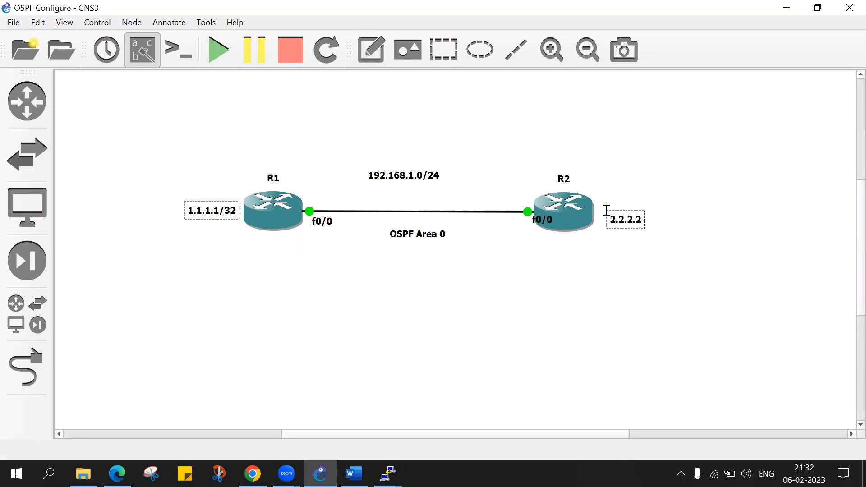
pyautogui.write('/32')
pyautogui.click(651, 172)
pyautogui.click(634, 220)
pyautogui.click(639, 176)
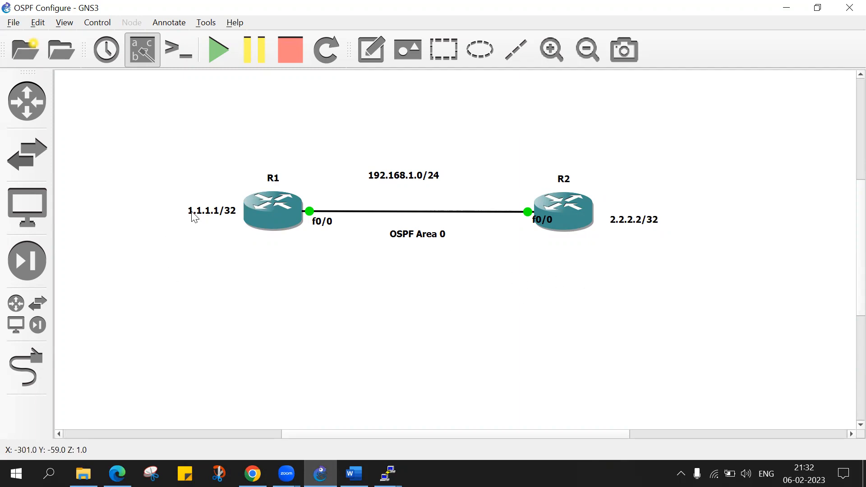
pyautogui.click(637, 227)
pyautogui.moveTo(637, 227); pyautogui.dragTo(633, 219)
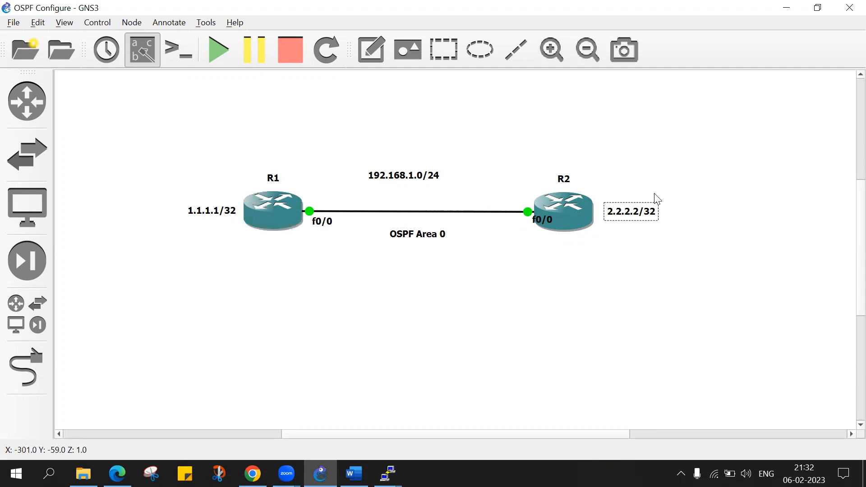
pyautogui.click(644, 183)
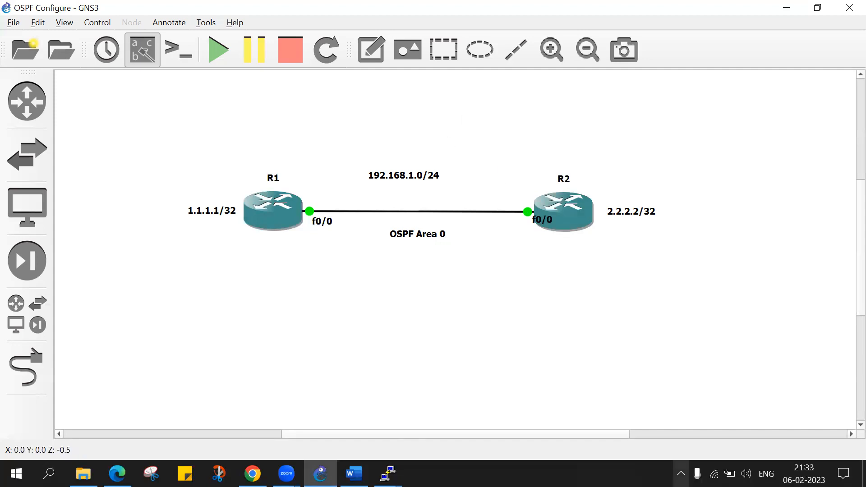
# Bring up the Epic Pen annotation toolbar over the topology, dismissing its update notice and closing the upgrade page.
pyautogui.click(682, 473)
pyautogui.click(711, 400)
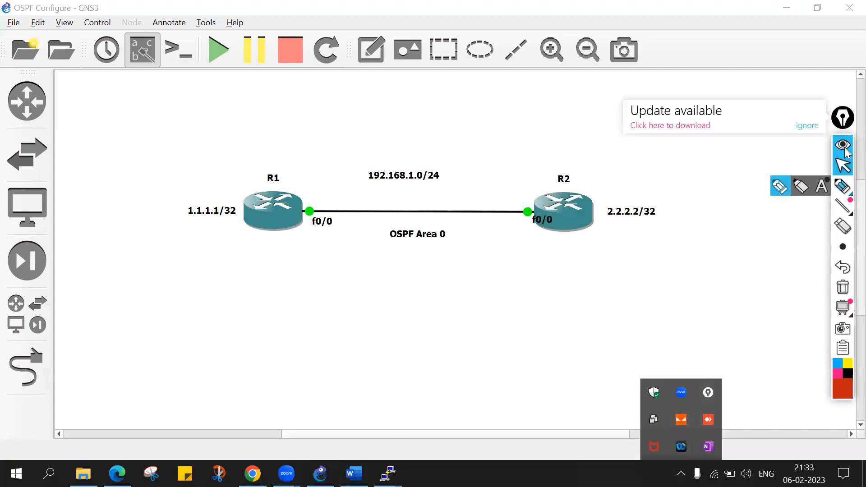
pyautogui.click(810, 123)
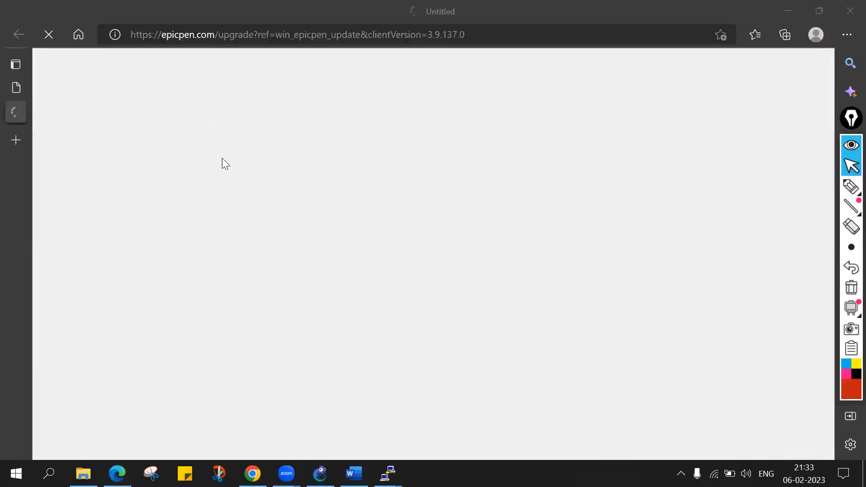
pyautogui.click(48, 36)
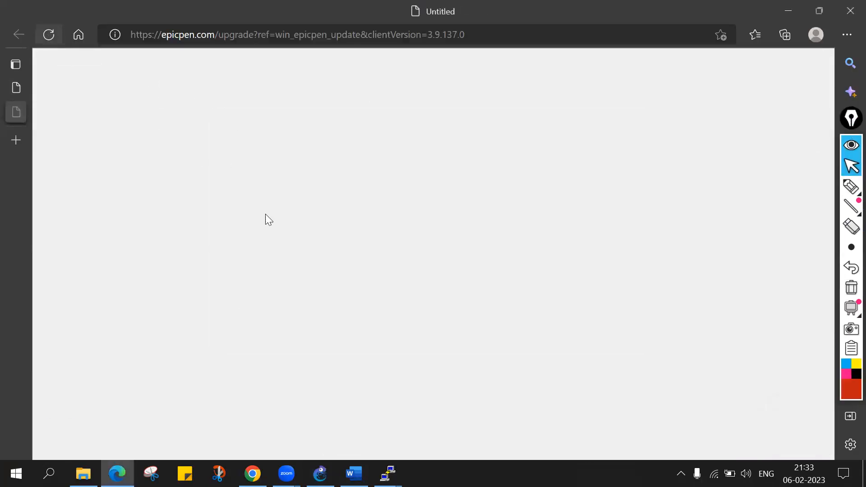
pyautogui.click(847, 7)
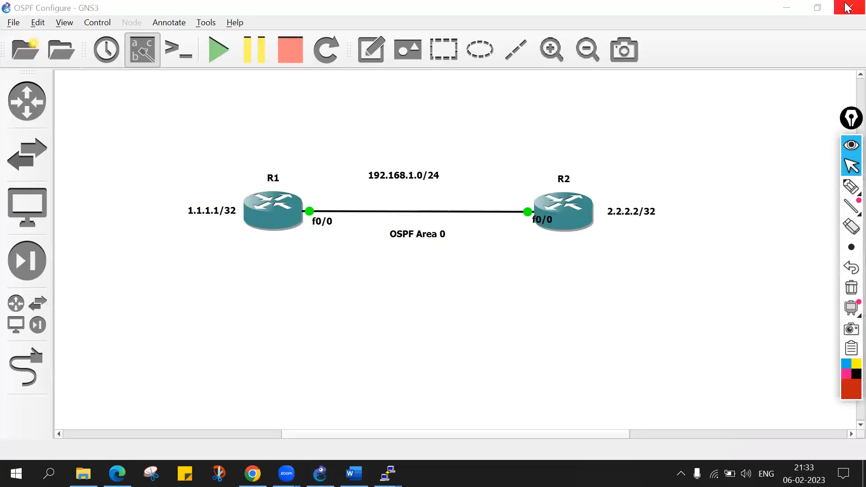
# Draw a red freehand line along the R1–R2 link and handwrite 2.0/24 beneath it.
pyautogui.click(850, 186)
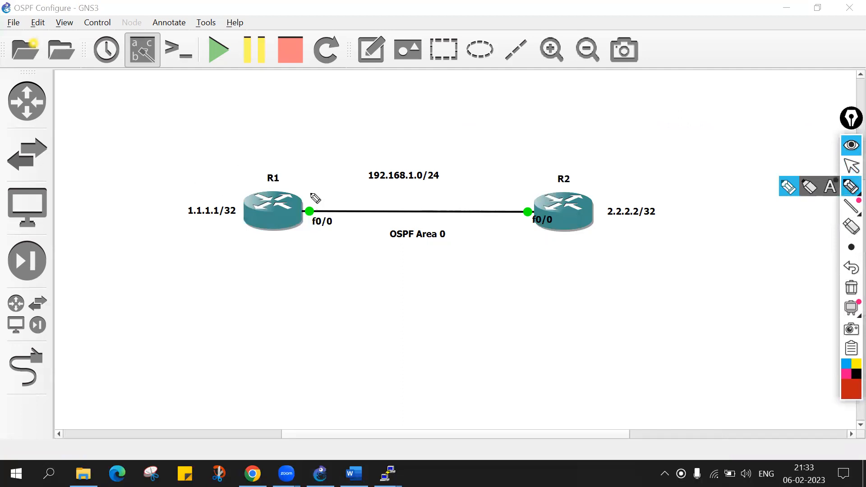
pyautogui.moveTo(306, 206); pyautogui.dragTo(533, 204)
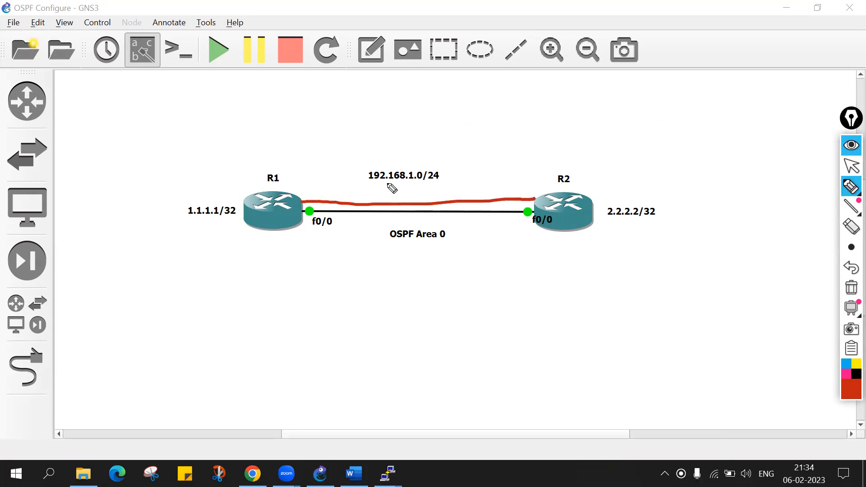
pyautogui.moveTo(416, 218)
pyautogui.mouseDown()
pyautogui.moveTo(450, 240)
pyautogui.moveTo(483, 235)
pyautogui.mouseUp()
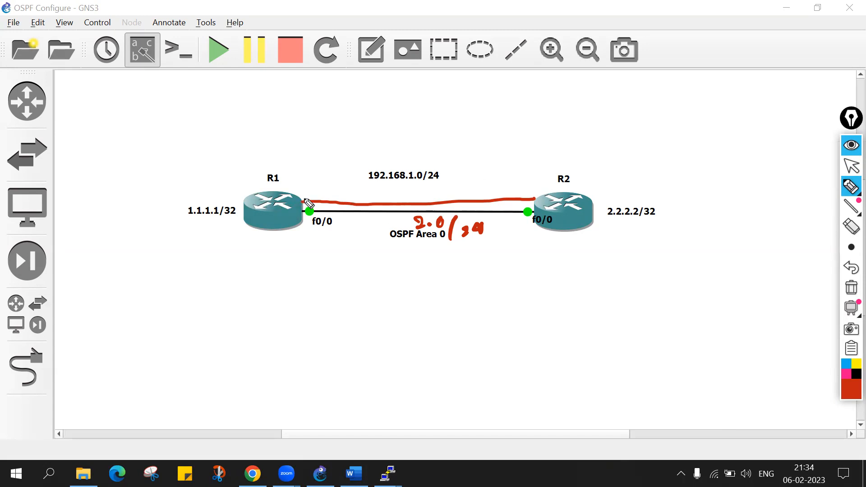
pyautogui.click(521, 197)
# Circle the 1.1.1.1/32 and 2.2.2.2/32 notes, join them with a double-headed arrow, and mark a cross on the R1–R2 link.
pyautogui.moveTo(228, 195)
pyautogui.mouseDown()
pyautogui.moveTo(222, 226)
pyautogui.moveTo(216, 189)
pyautogui.mouseUp()
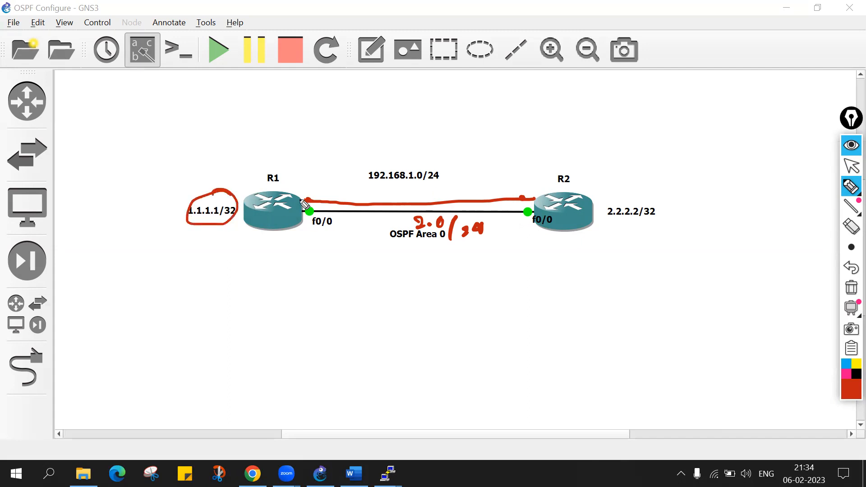
pyautogui.moveTo(630, 197)
pyautogui.mouseDown()
pyautogui.moveTo(671, 209)
pyautogui.moveTo(629, 195)
pyautogui.mouseUp()
pyautogui.moveTo(219, 203); pyautogui.dragTo(346, 156)
pyautogui.moveTo(398, 148)
pyautogui.mouseDown()
pyautogui.moveTo(630, 193)
pyautogui.moveTo(615, 192)
pyautogui.mouseUp()
pyautogui.moveTo(228, 180); pyautogui.dragTo(238, 197)
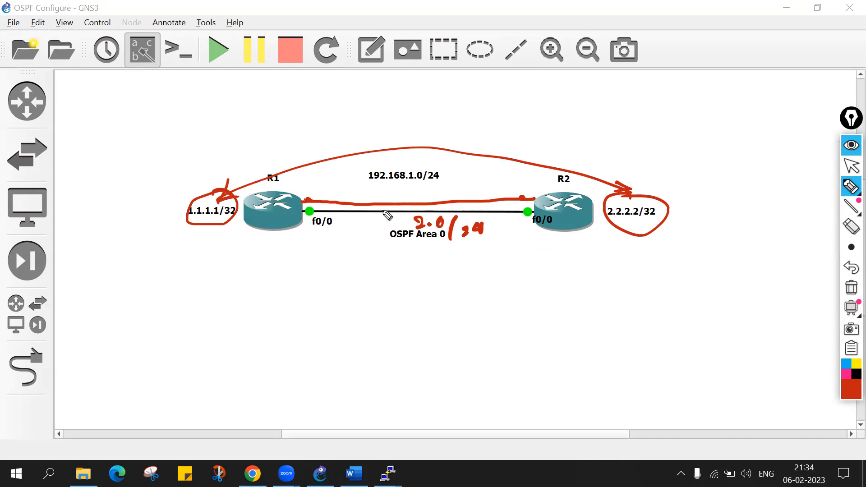
pyautogui.moveTo(406, 208)
pyautogui.mouseDown()
pyautogui.moveTo(420, 195)
pyautogui.moveTo(422, 209)
pyautogui.mouseUp()
pyautogui.moveTo(321, 217); pyautogui.dragTo(342, 216)
# Clear all pen annotations from the topology and return to the normal cursor.
pyautogui.moveTo(849, 186)
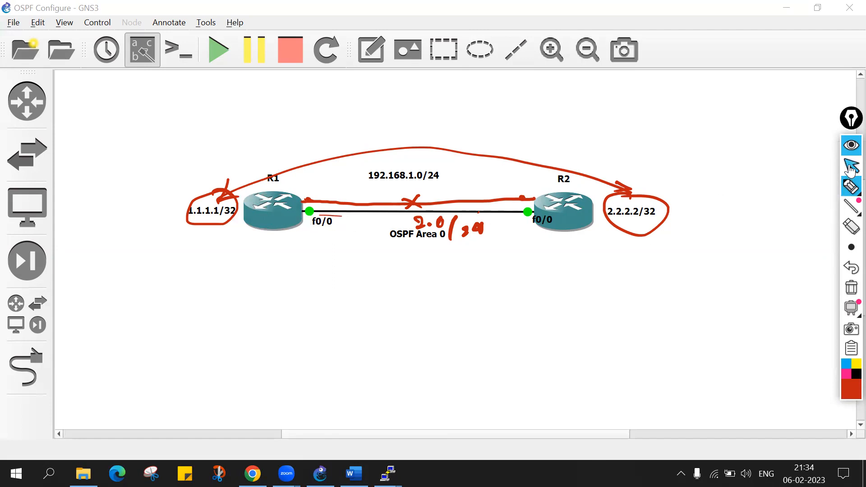
pyautogui.click(850, 289)
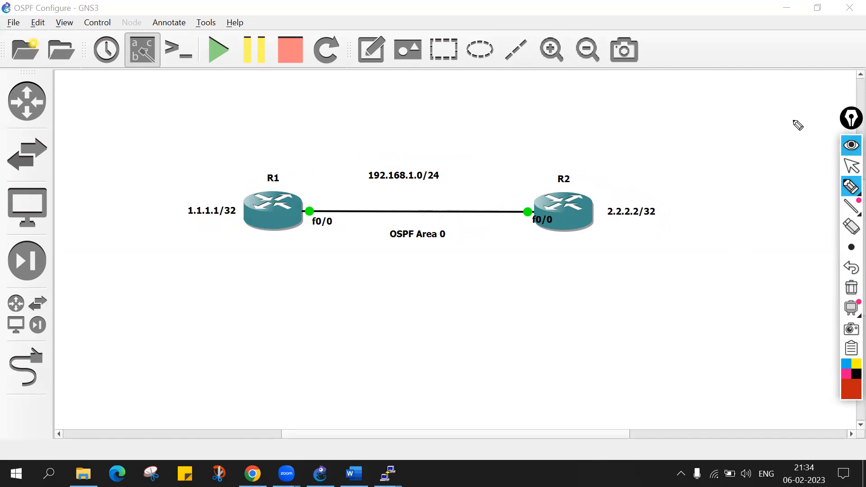
pyautogui.click(850, 166)
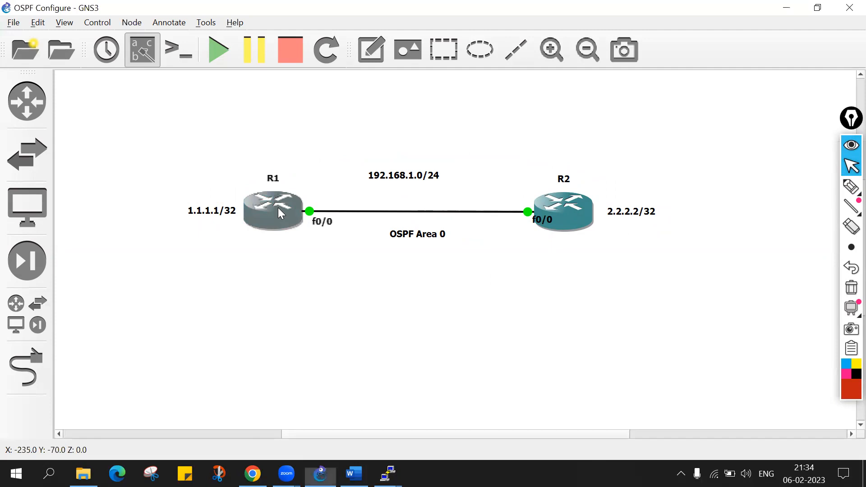
# Switch to R1's console and leave interface and global configuration modes for the privileged EXEC prompt.
pyautogui.moveTo(387, 474)
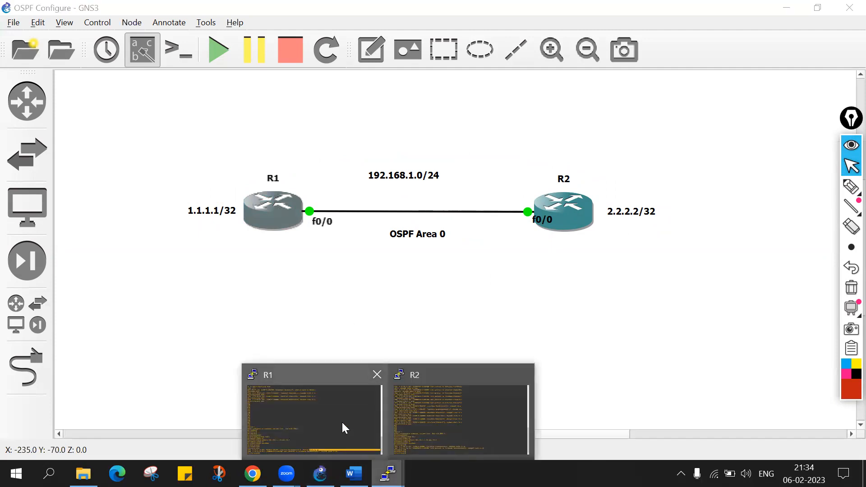
pyautogui.click(342, 422)
pyautogui.write('e')
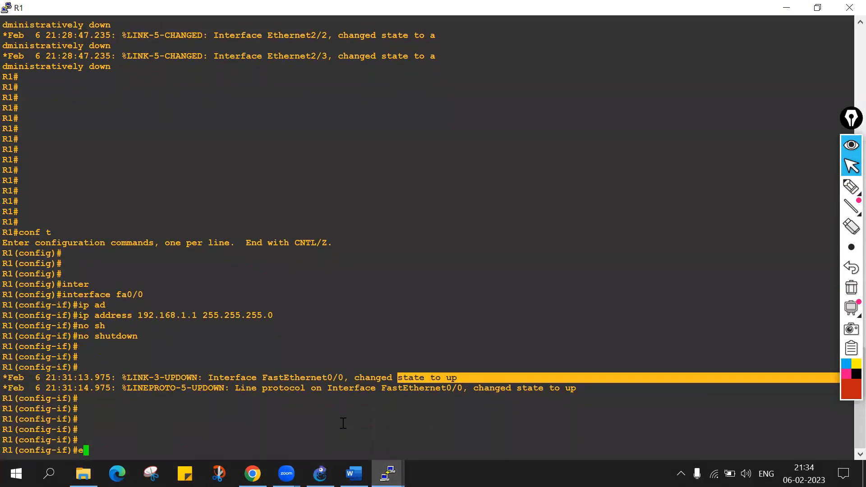
pyautogui.write('xit')
pyautogui.press('Return')
pyautogui.press('Return')
pyautogui.press('Return')
pyautogui.press('Return')
pyautogui.hotkey('ctrl', 'z')
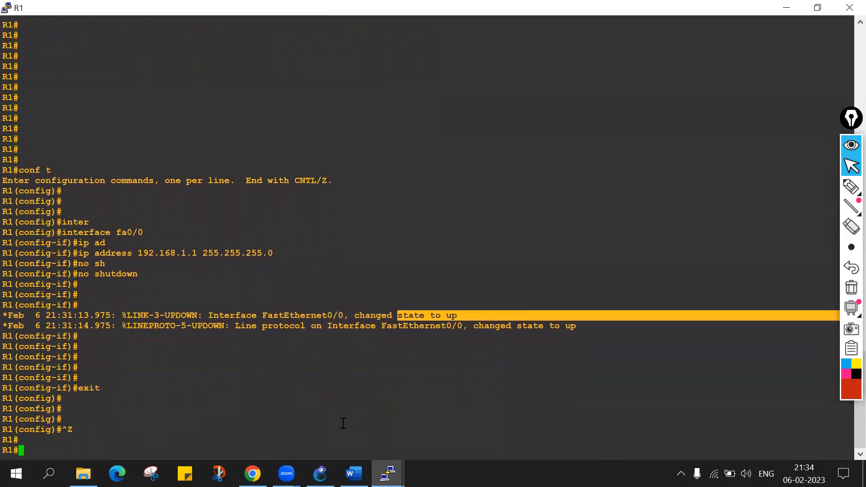
pyautogui.press('Return')
pyautogui.write('s')
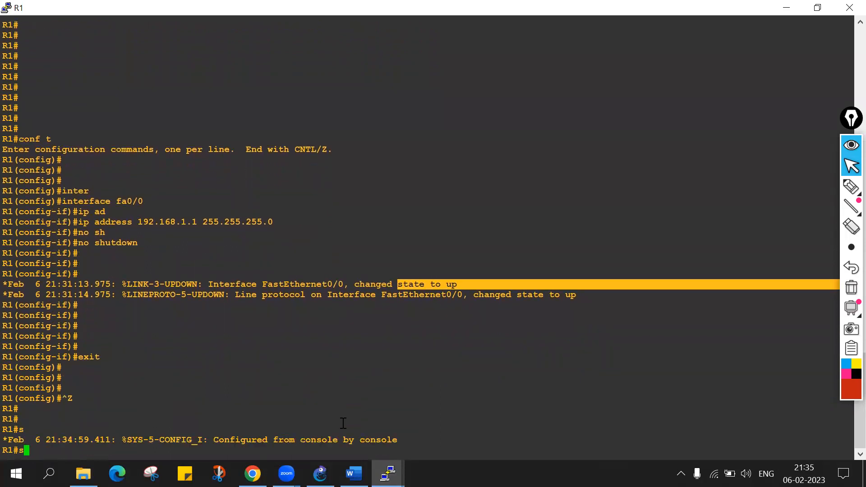
pyautogui.write('ping 192.168.1.12')
# Ping R2's address 192.168.1.2 from R1 three times to test the direct link.
pyautogui.press('Return')
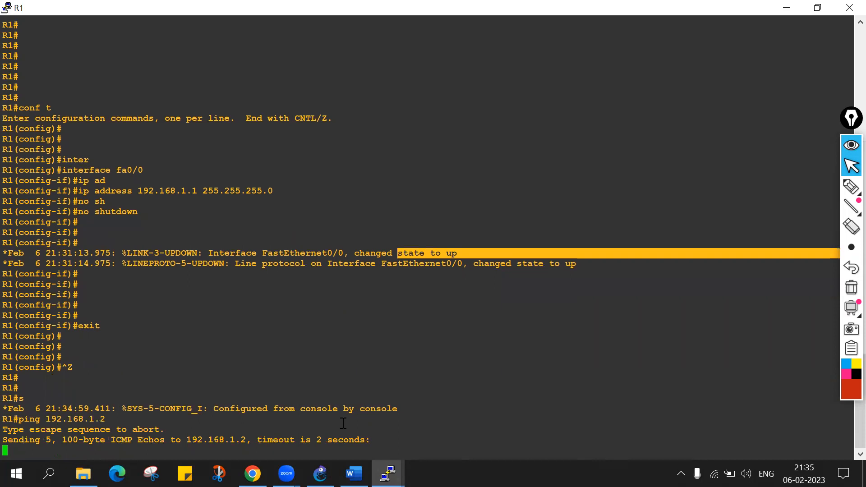
pyautogui.press('Up')
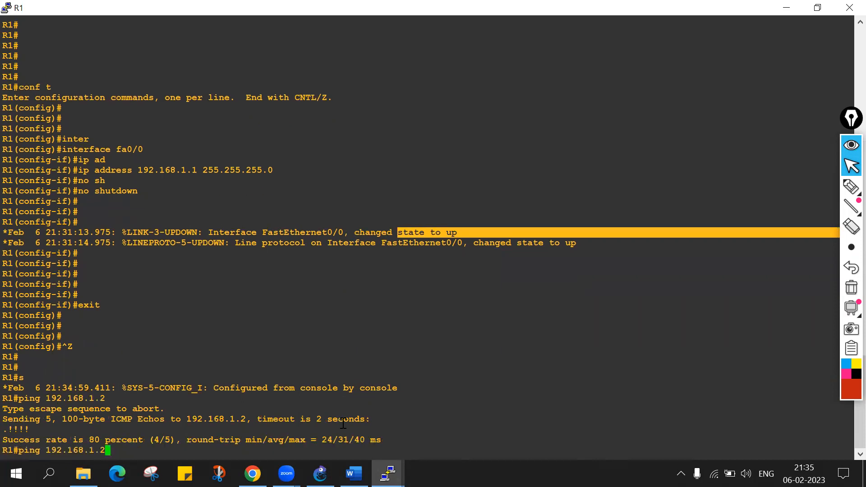
pyautogui.press('Return')
pyautogui.press('Up')
pyautogui.press('Return')
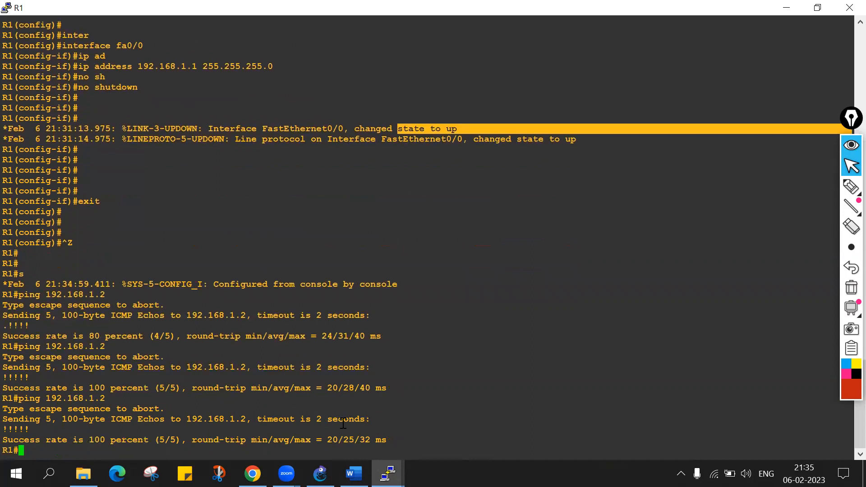
# Ping R2's loopback address 2.2.2.2 from R1 and highlight that address in the command.
pyautogui.press('Return')
pyautogui.write('ping 2.2.2.2')
pyautogui.press('Return')
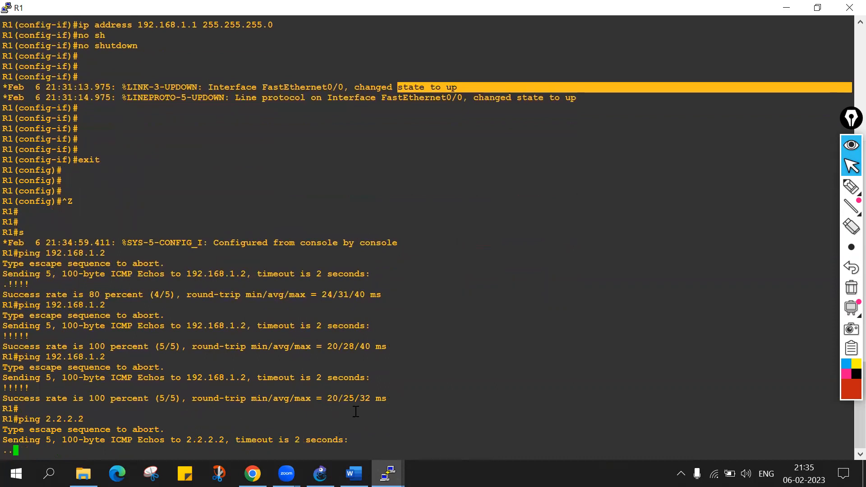
pyautogui.click(48, 421)
pyautogui.moveTo(47, 420); pyautogui.dragTo(87, 416)
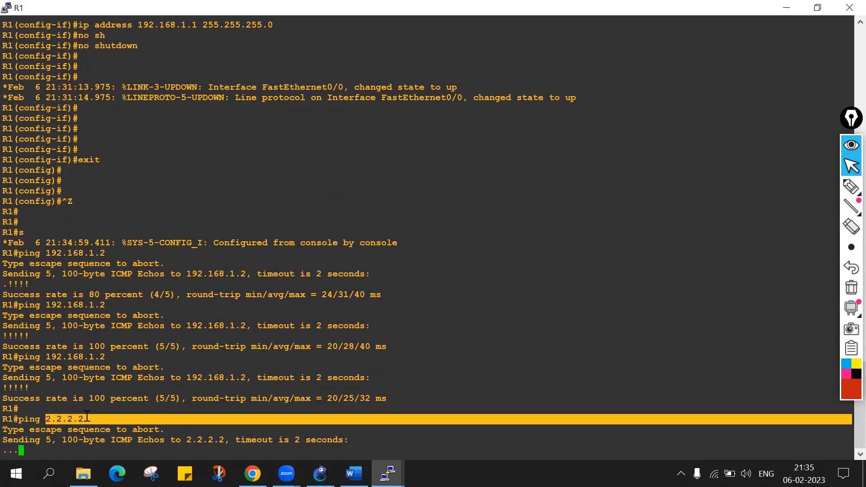
# Show R1's IP routing table and highlight the connected 192.168.1.0/24 route.
pyautogui.press('Return')
pyautogui.press('Return')
pyautogui.write('sh ip rou')
pyautogui.press('Tab')
pyautogui.press('Return')
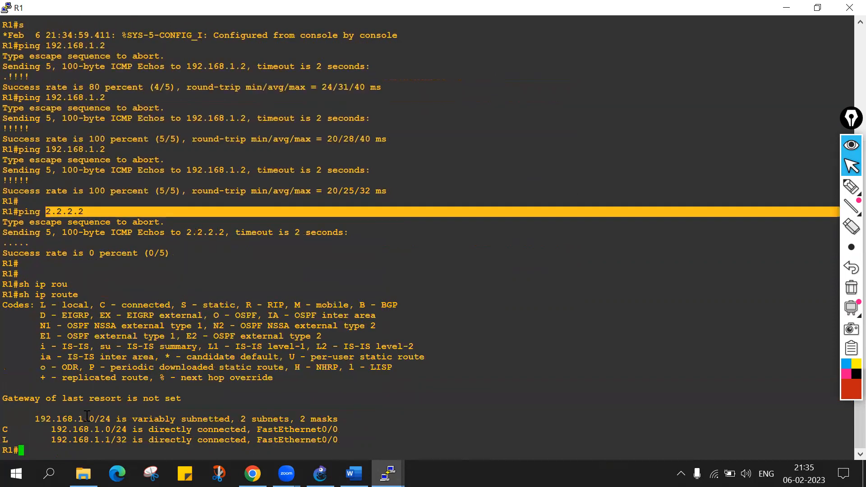
pyautogui.moveTo(8, 417); pyautogui.dragTo(137, 437)
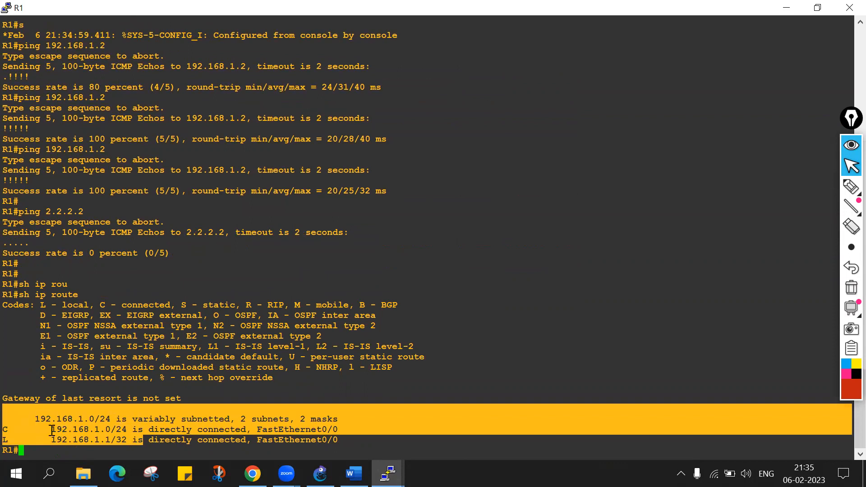
pyautogui.moveTo(52, 430); pyautogui.dragTo(127, 425)
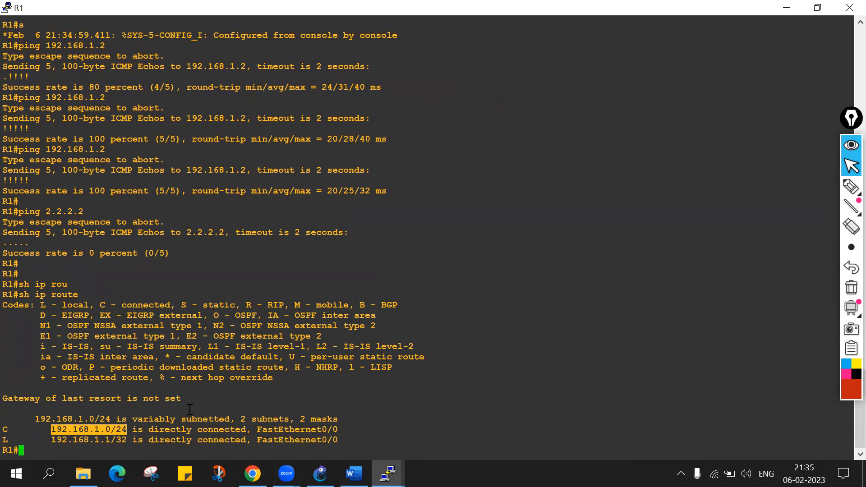
pyautogui.press('Return')
pyautogui.press('Return')
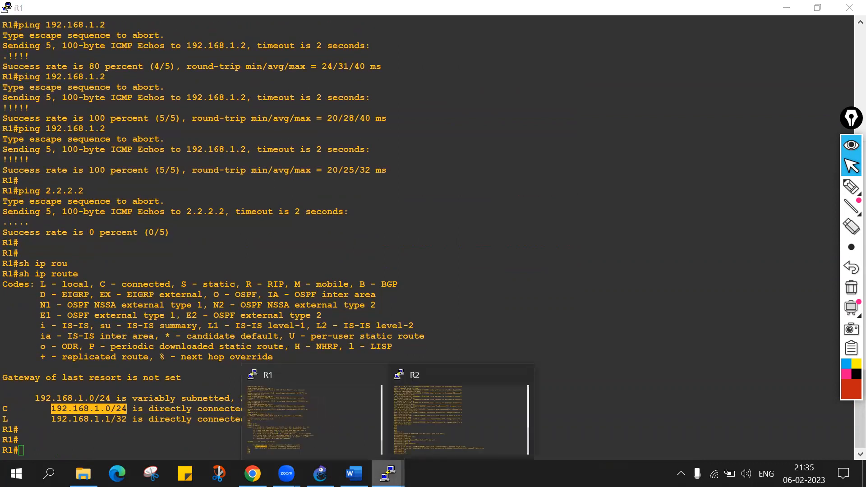
# Switch to the GNS3 topology and handwrite "R1 # Router ospf (Process ID)" below it with the red pen.
pyautogui.click(320, 473)
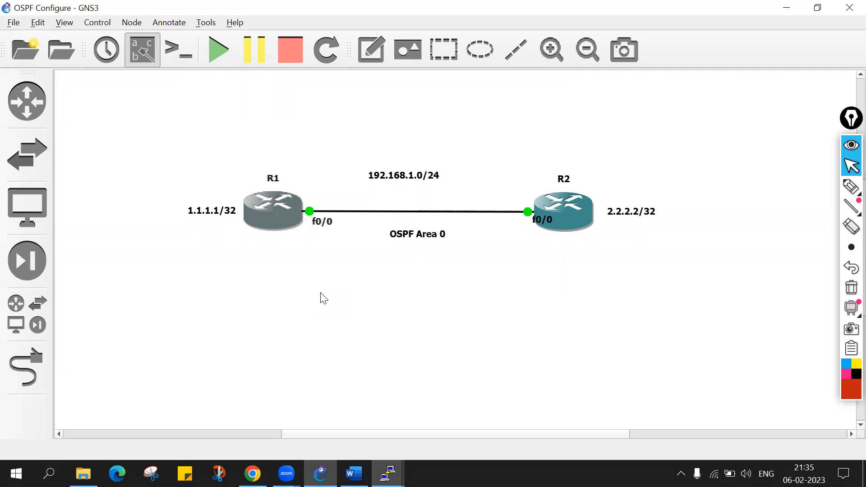
pyautogui.click(850, 187)
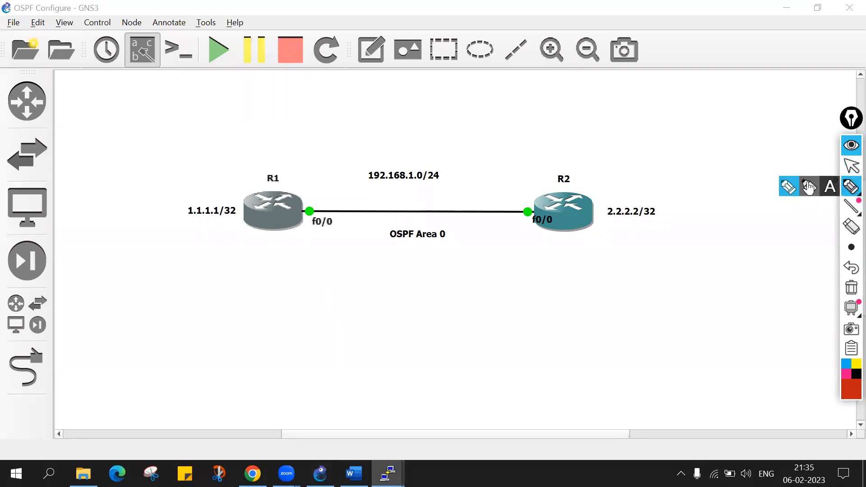
pyautogui.click(851, 247)
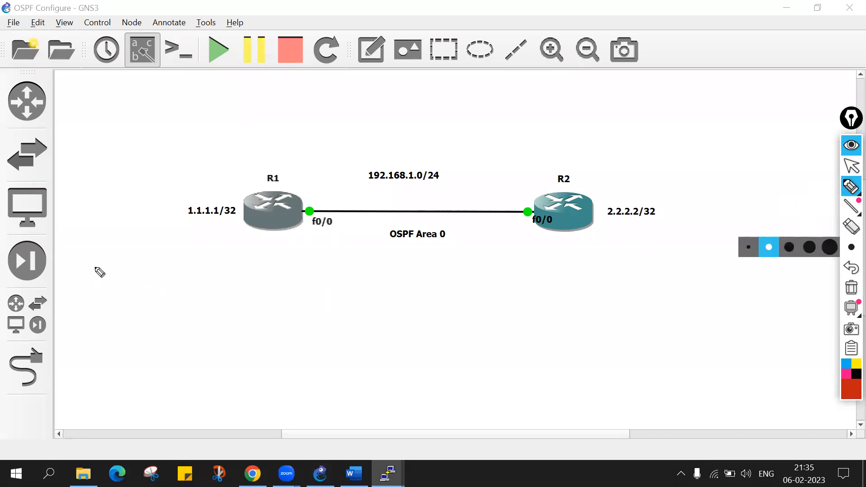
pyautogui.moveTo(78, 295)
pyautogui.mouseDown()
pyautogui.moveTo(84, 281)
pyautogui.moveTo(102, 296)
pyautogui.moveTo(134, 296)
pyautogui.mouseUp()
pyautogui.moveTo(120, 283)
pyautogui.mouseDown()
pyautogui.moveTo(136, 280)
pyautogui.moveTo(138, 290)
pyautogui.mouseUp()
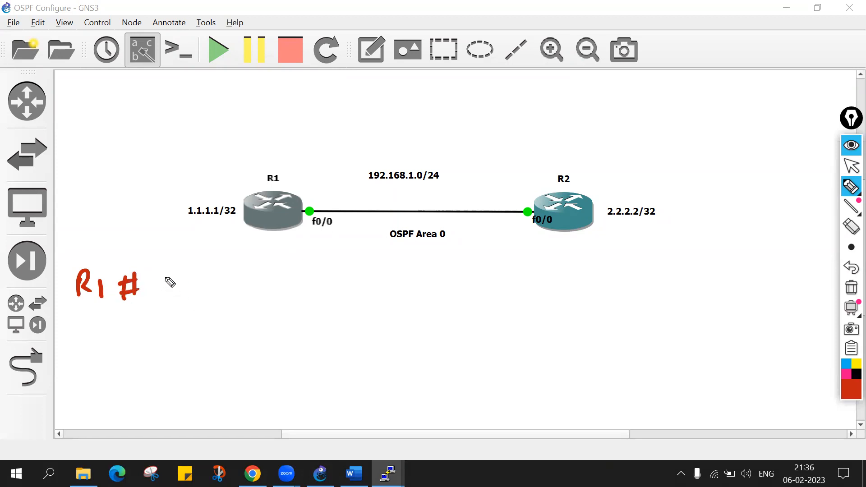
pyautogui.moveTo(157, 268)
pyautogui.mouseDown()
pyautogui.moveTo(172, 287)
pyautogui.moveTo(333, 283)
pyautogui.moveTo(359, 284)
pyautogui.moveTo(363, 298)
pyautogui.moveTo(375, 282)
pyautogui.mouseUp()
pyautogui.moveTo(410, 255)
pyautogui.mouseDown()
pyautogui.moveTo(402, 311)
pyautogui.moveTo(424, 295)
pyautogui.mouseUp()
pyautogui.moveTo(425, 264)
pyautogui.mouseDown()
pyautogui.moveTo(432, 282)
pyautogui.moveTo(506, 276)
pyautogui.moveTo(578, 293)
pyautogui.moveTo(638, 247)
pyautogui.moveTo(628, 295)
pyautogui.mouseUp()
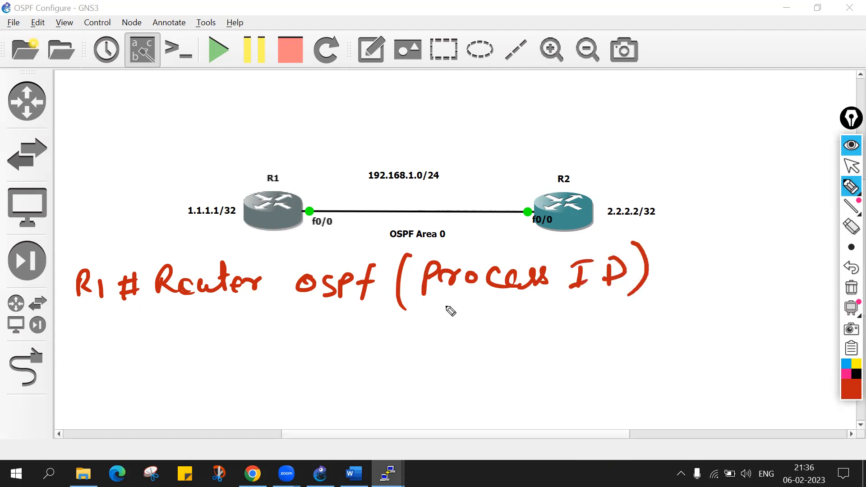
# Mark the process ID's range under the handwritten command with a 1 followed by a dashed line.
pyautogui.moveTo(435, 326)
pyautogui.mouseDown()
pyautogui.moveTo(427, 351)
pyautogui.moveTo(529, 334)
pyautogui.mouseUp()
pyautogui.moveTo(554, 335); pyautogui.dragTo(624, 332)
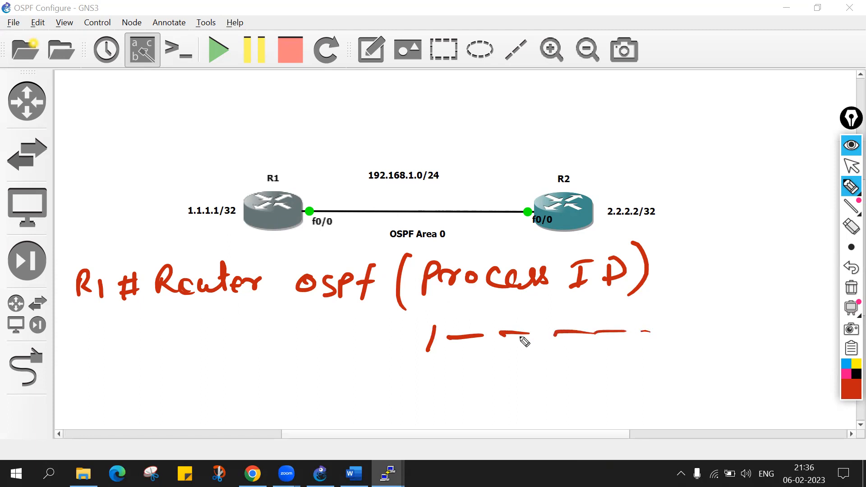
pyautogui.moveTo(428, 329)
pyautogui.mouseDown()
pyautogui.moveTo(427, 345)
pyautogui.moveTo(438, 349)
pyautogui.mouseUp()
# Circle the 192.168.1.0/24 link label and handwrite the OSPF line "# Network 192.168.1.0 wildcard mask".
pyautogui.moveTo(113, 358); pyautogui.dragTo(107, 382)
pyautogui.moveTo(123, 354)
pyautogui.mouseDown()
pyautogui.moveTo(120, 375)
pyautogui.moveTo(122, 362)
pyautogui.mouseUp()
pyautogui.moveTo(96, 384)
pyautogui.mouseDown()
pyautogui.moveTo(163, 367)
pyautogui.moveTo(192, 374)
pyautogui.moveTo(232, 364)
pyautogui.moveTo(242, 371)
pyautogui.moveTo(271, 355)
pyautogui.moveTo(281, 366)
pyautogui.mouseUp()
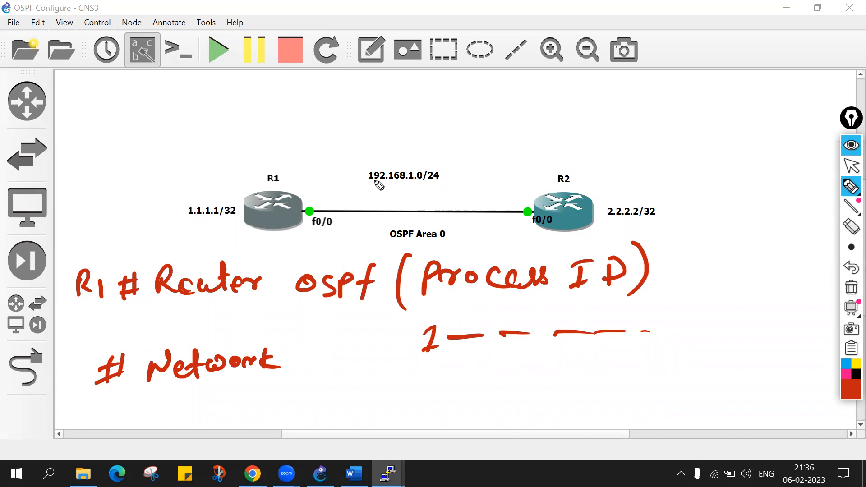
pyautogui.moveTo(366, 191)
pyautogui.mouseDown()
pyautogui.moveTo(440, 180)
pyautogui.moveTo(363, 177)
pyautogui.mouseUp()
pyautogui.moveTo(312, 344)
pyautogui.mouseDown()
pyautogui.moveTo(306, 367)
pyautogui.moveTo(325, 366)
pyautogui.mouseUp()
pyautogui.moveTo(343, 347)
pyautogui.mouseDown()
pyautogui.moveTo(339, 363)
pyautogui.moveTo(367, 361)
pyautogui.mouseUp()
pyautogui.moveTo(377, 345); pyautogui.dragTo(375, 364)
pyautogui.moveTo(388, 346)
pyautogui.mouseDown()
pyautogui.moveTo(393, 363)
pyautogui.moveTo(430, 366)
pyautogui.moveTo(454, 348)
pyautogui.moveTo(531, 349)
pyautogui.moveTo(543, 358)
pyautogui.moveTo(695, 346)
pyautogui.moveTo(693, 357)
pyautogui.mouseUp()
pyautogui.click(415, 363)
pyautogui.click(437, 360)
pyautogui.moveTo(694, 351); pyautogui.dragTo(715, 354)
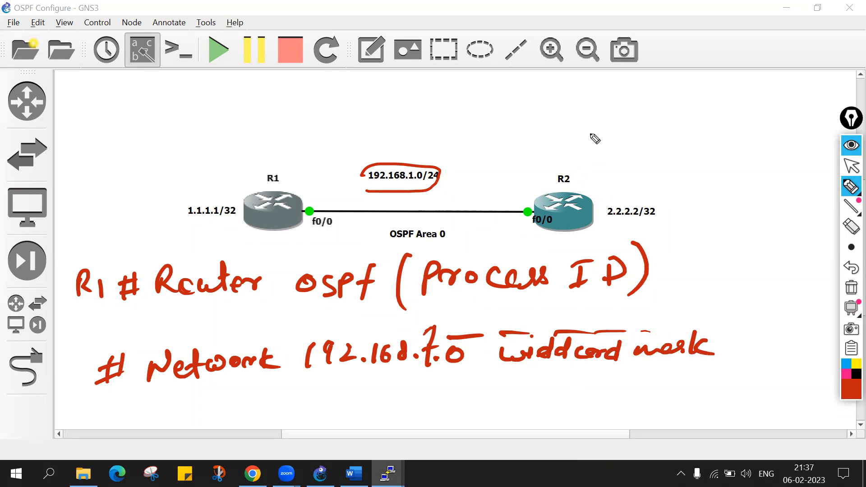
# Handwrite the subnet mask 255.255.255.0 above R2 with its wildcard mask 0.0.0.255 beneath it.
pyautogui.moveTo(594, 121)
pyautogui.mouseDown()
pyautogui.moveTo(597, 132)
pyautogui.moveTo(640, 120)
pyautogui.moveTo(667, 126)
pyautogui.moveTo(691, 114)
pyautogui.moveTo(788, 104)
pyautogui.mouseUp()
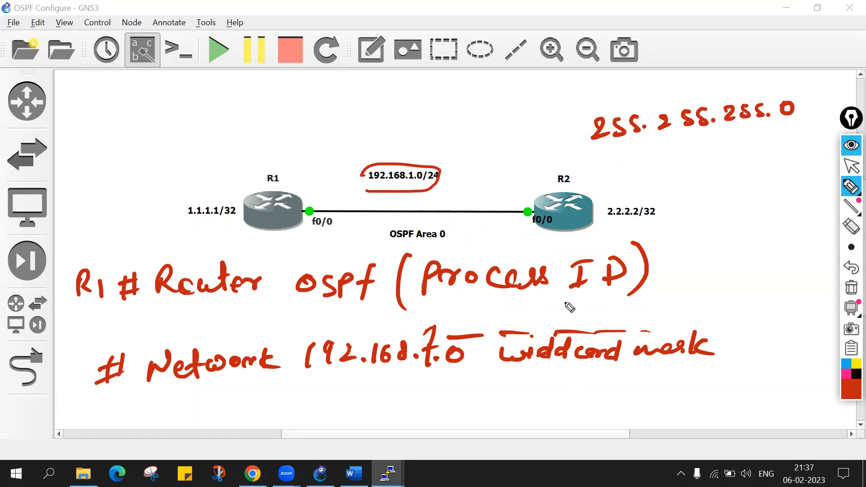
pyautogui.moveTo(619, 154); pyautogui.dragTo(616, 155)
pyautogui.moveTo(683, 145); pyautogui.dragTo(681, 145)
pyautogui.moveTo(649, 159); pyautogui.dragTo(656, 157)
pyautogui.click(717, 152)
pyautogui.moveTo(745, 139); pyautogui.dragTo(806, 148)
pyautogui.click(761, 149)
pyautogui.moveTo(817, 135); pyautogui.dragTo(825, 132)
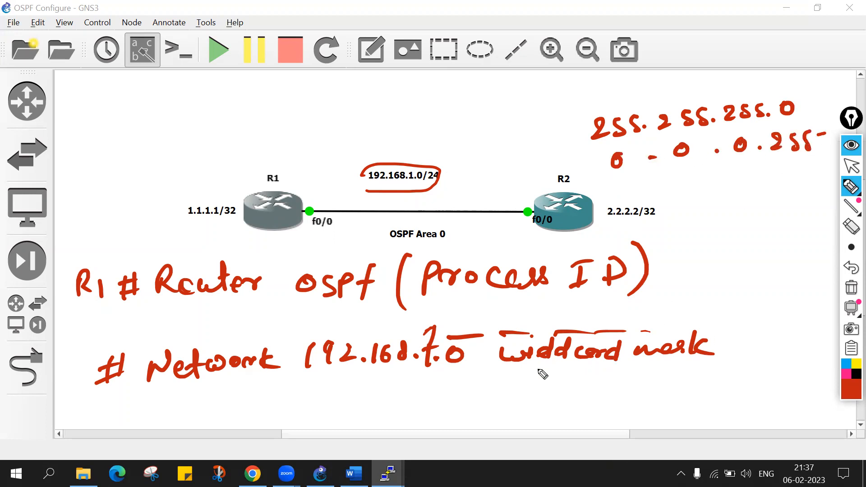
# Add "area 0" to the handwritten network command and draw an arrow from it to an underlined "Backbone" note.
pyautogui.moveTo(762, 335)
pyautogui.mouseDown()
pyautogui.moveTo(807, 351)
pyautogui.moveTo(830, 331)
pyautogui.mouseUp()
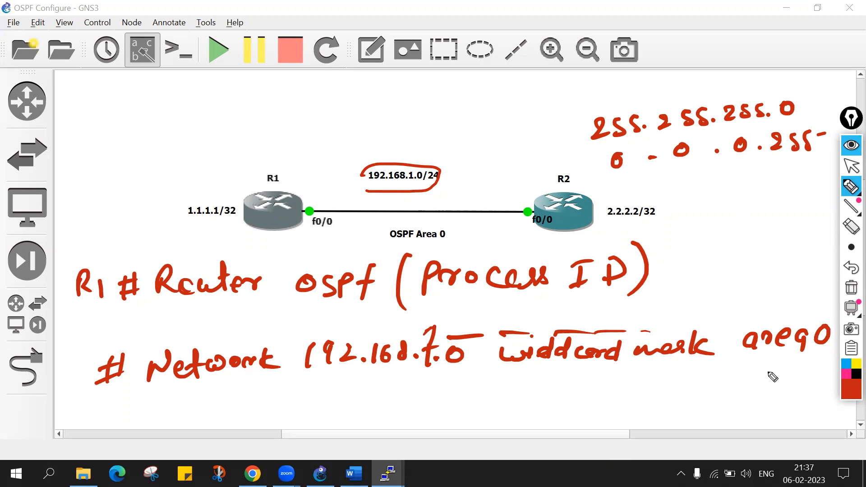
pyautogui.moveTo(775, 301)
pyautogui.mouseDown()
pyautogui.moveTo(782, 272)
pyautogui.moveTo(788, 285)
pyautogui.mouseUp()
pyautogui.moveTo(738, 224)
pyautogui.mouseDown()
pyautogui.moveTo(736, 251)
pyautogui.moveTo(807, 232)
pyautogui.moveTo(835, 238)
pyautogui.mouseUp()
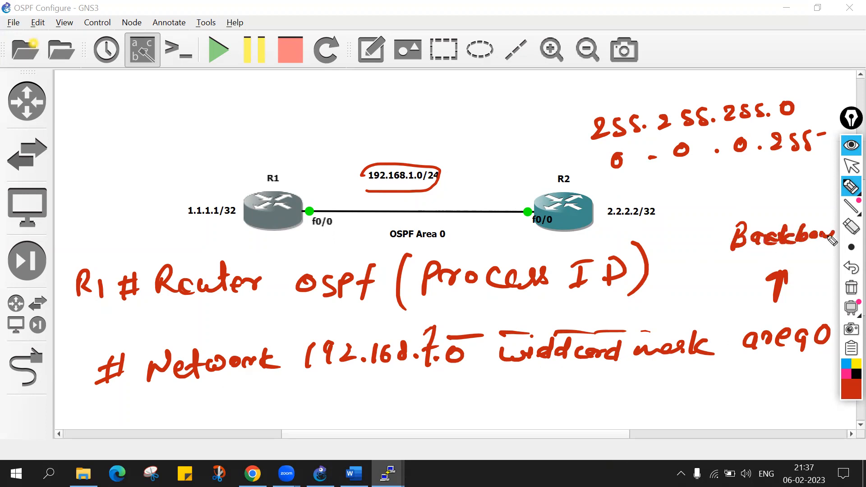
pyautogui.moveTo(734, 259); pyautogui.dragTo(818, 256)
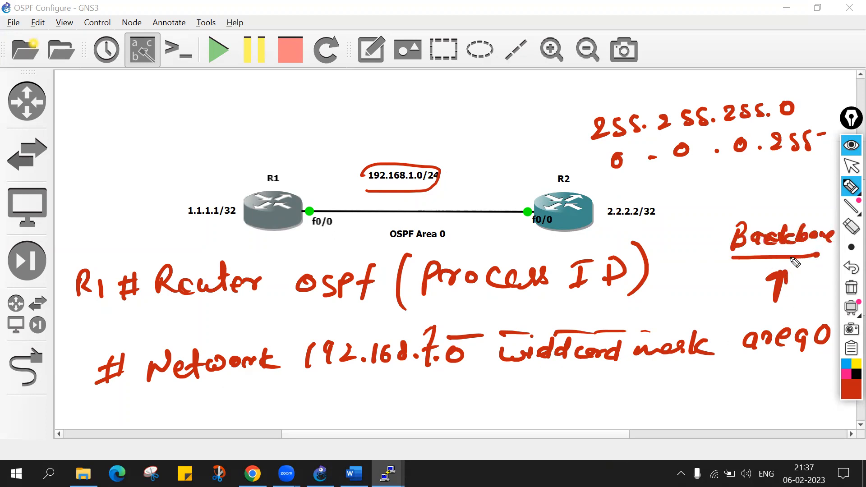
pyautogui.moveTo(734, 258); pyautogui.dragTo(822, 256)
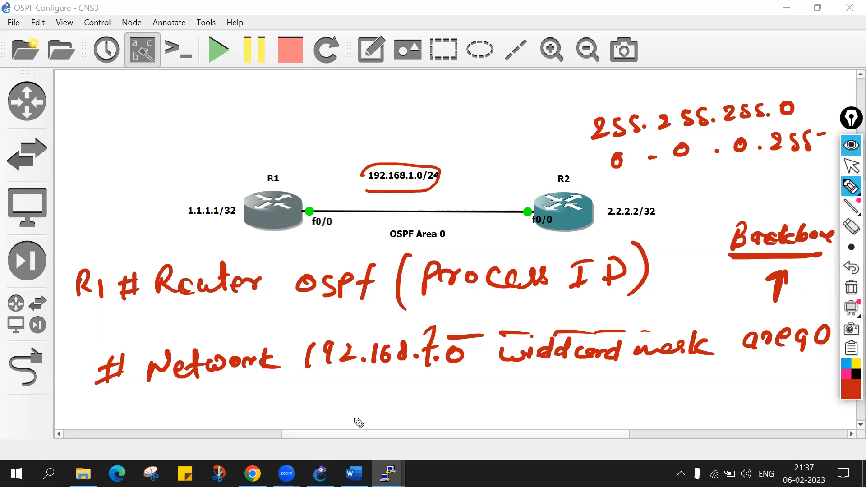
# Clear the handwritten OSPF notes from the topology and switch back to R1's console.
pyautogui.click(852, 285)
pyautogui.click(851, 166)
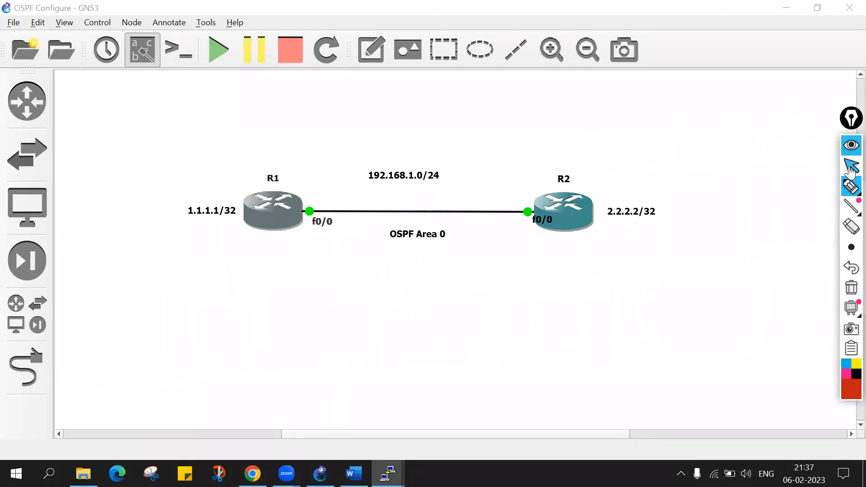
pyautogui.moveTo(377, 459)
pyautogui.click(336, 428)
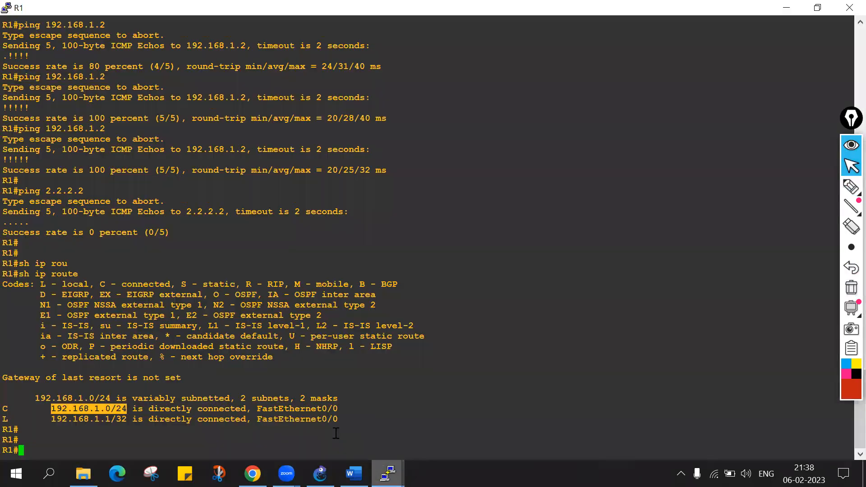
# Enter global configuration mode on R1 with conf t.
pyautogui.press('Return')
pyautogui.press('Return')
pyautogui.press('Return')
pyautogui.write('conf t')
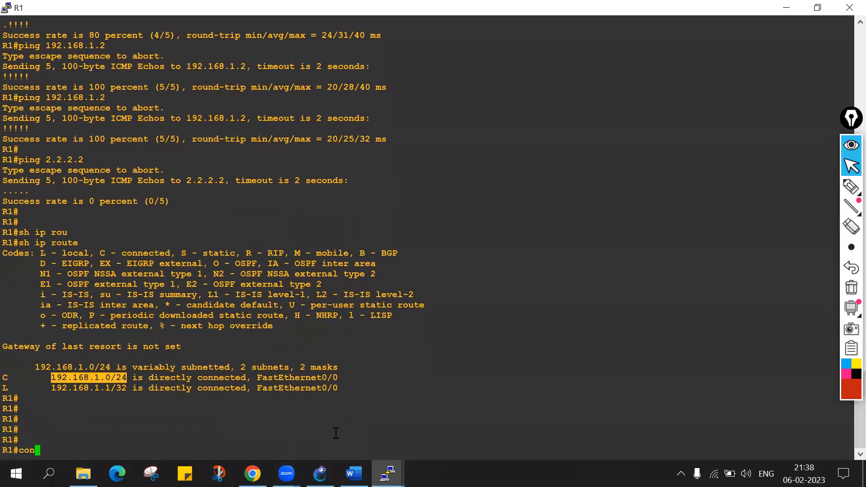
pyautogui.press('Return')
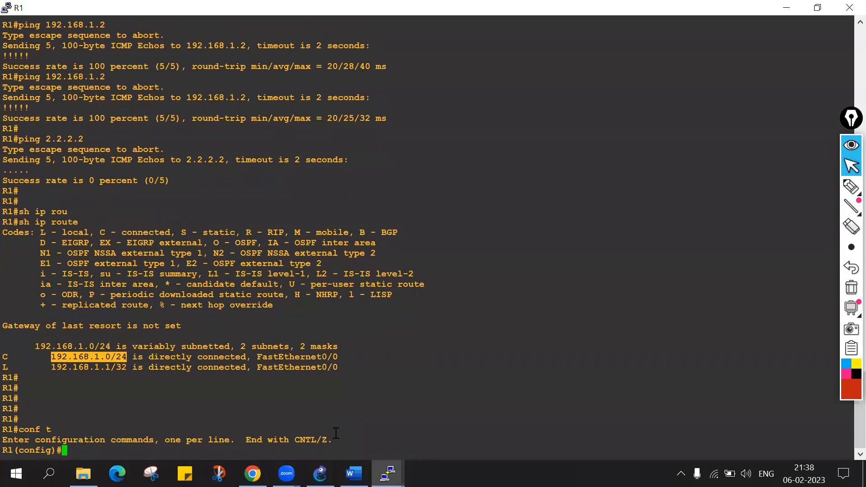
# Start the router command on R1 and list its available routing protocols with "router ?".
pyautogui.write('rou')
pyautogui.press('Tab')
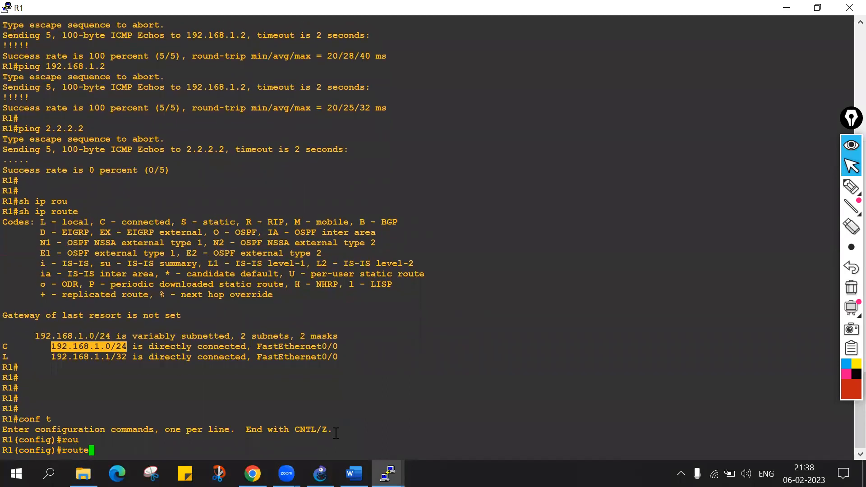
pyautogui.press('Tab')
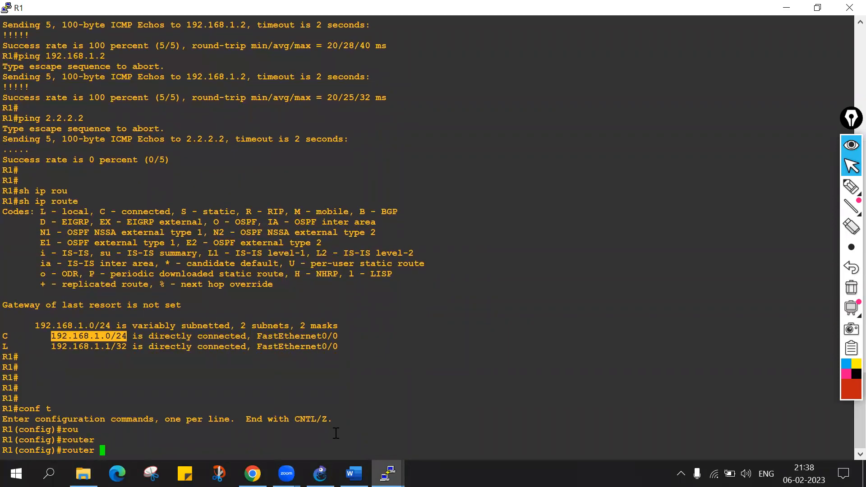
pyautogui.write('?')
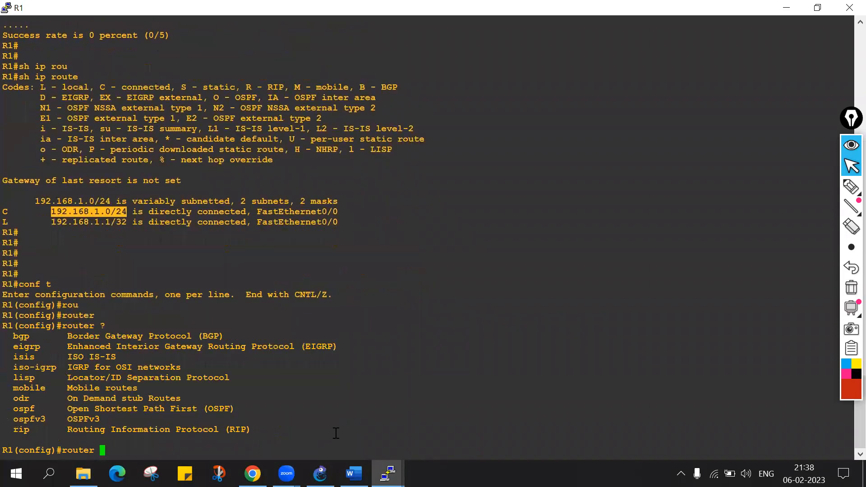
# Highlight eigrp, isis, ospf, rip and ospfv3 one after another in the routing protocol list.
pyautogui.click(21, 337)
pyautogui.doubleClick(26, 347)
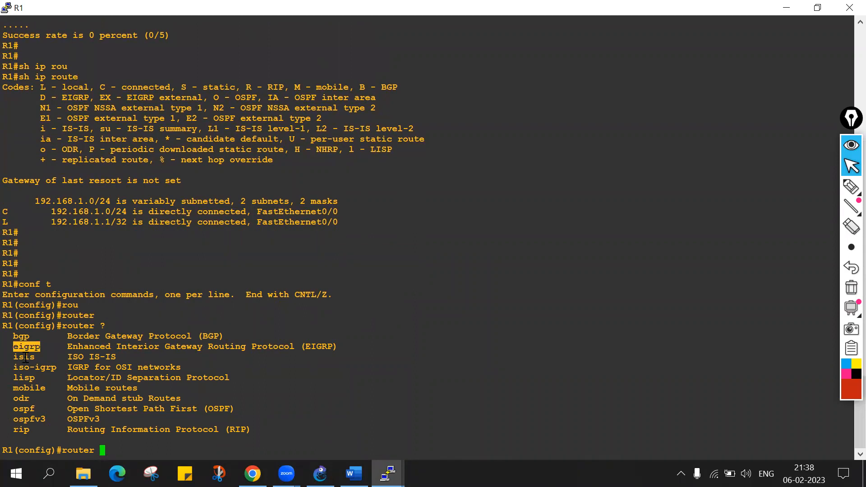
pyautogui.doubleClick(25, 356)
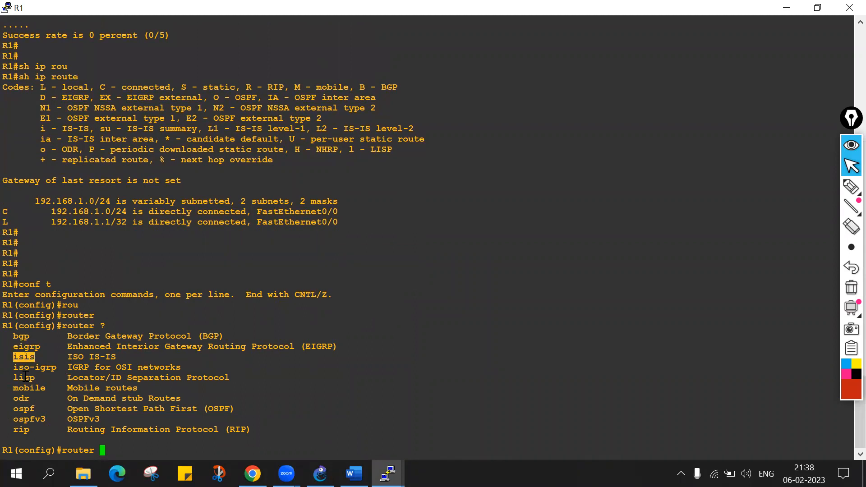
pyautogui.doubleClick(26, 409)
pyautogui.doubleClick(23, 429)
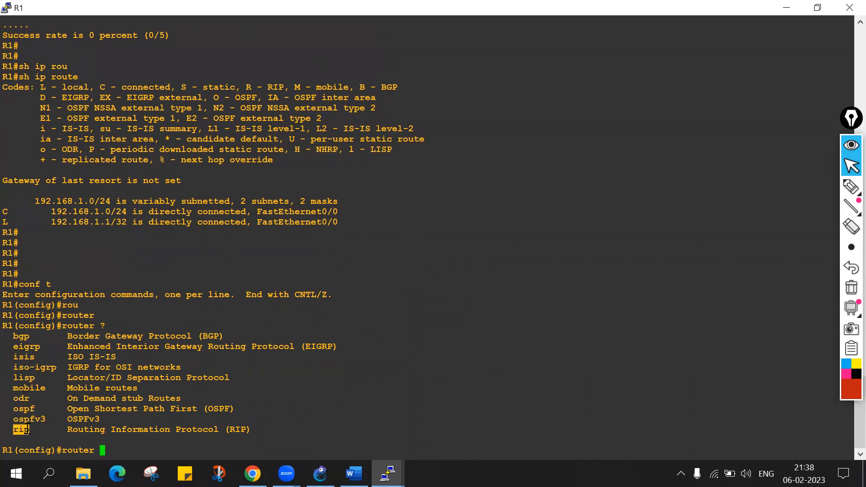
pyautogui.doubleClick(29, 408)
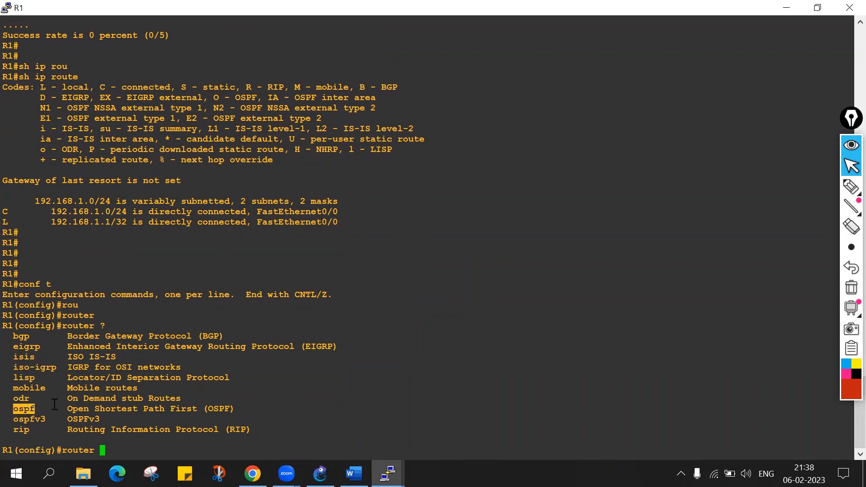
pyautogui.doubleClick(37, 419)
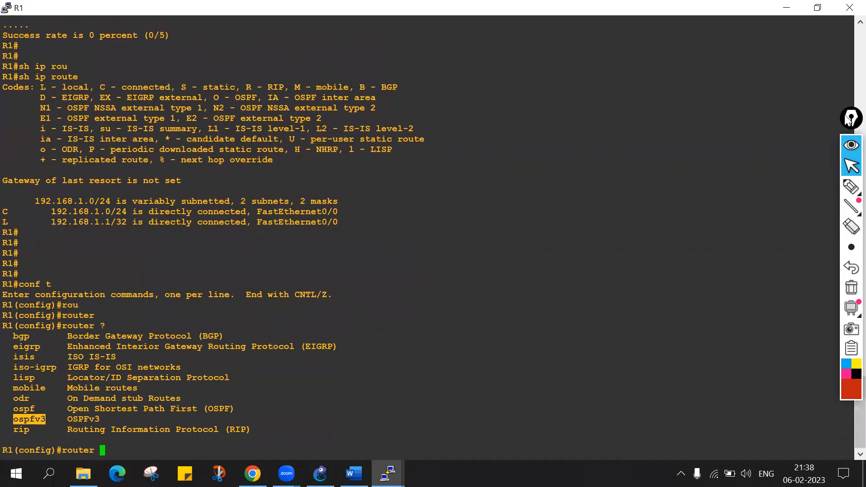
# Handwrite a circled "IPv6" with arrows and an "IP Address" note over R1's console, and circle ospfv3 in the list.
pyautogui.click(851, 186)
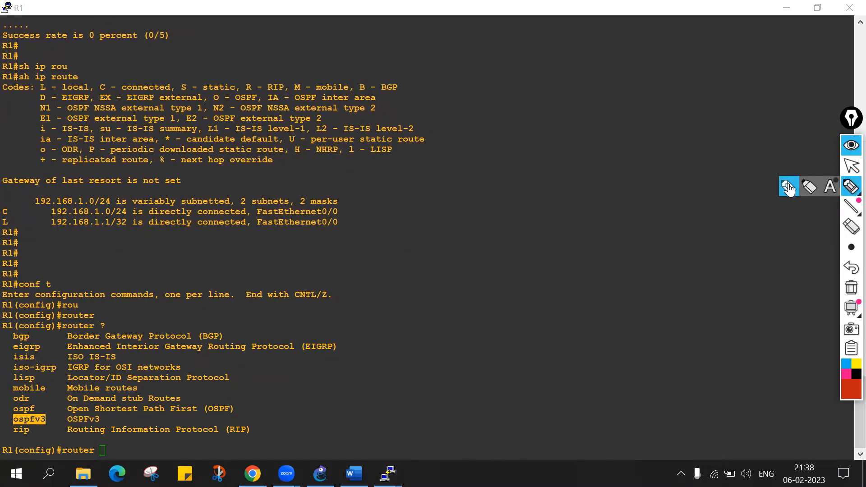
pyautogui.moveTo(400, 281)
pyautogui.mouseDown()
pyautogui.moveTo(403, 307)
pyautogui.moveTo(415, 274)
pyautogui.mouseUp()
pyautogui.moveTo(421, 300)
pyautogui.mouseDown()
pyautogui.moveTo(429, 278)
pyautogui.moveTo(458, 276)
pyautogui.mouseUp()
pyautogui.moveTo(466, 240)
pyautogui.mouseDown()
pyautogui.moveTo(363, 309)
pyautogui.moveTo(496, 255)
pyautogui.moveTo(459, 239)
pyautogui.mouseUp()
pyautogui.moveTo(490, 268); pyautogui.dragTo(530, 259)
pyautogui.moveTo(512, 249); pyautogui.dragTo(524, 265)
pyautogui.moveTo(448, 307); pyautogui.dragTo(448, 339)
pyautogui.moveTo(447, 339); pyautogui.dragTo(461, 330)
pyautogui.moveTo(428, 367); pyautogui.dragTo(418, 397)
pyautogui.moveTo(415, 398); pyautogui.dragTo(449, 381)
pyautogui.moveTo(449, 363); pyautogui.dragTo(494, 375)
pyautogui.moveTo(513, 350)
pyautogui.mouseDown()
pyautogui.moveTo(515, 359)
pyautogui.moveTo(606, 357)
pyautogui.mouseUp()
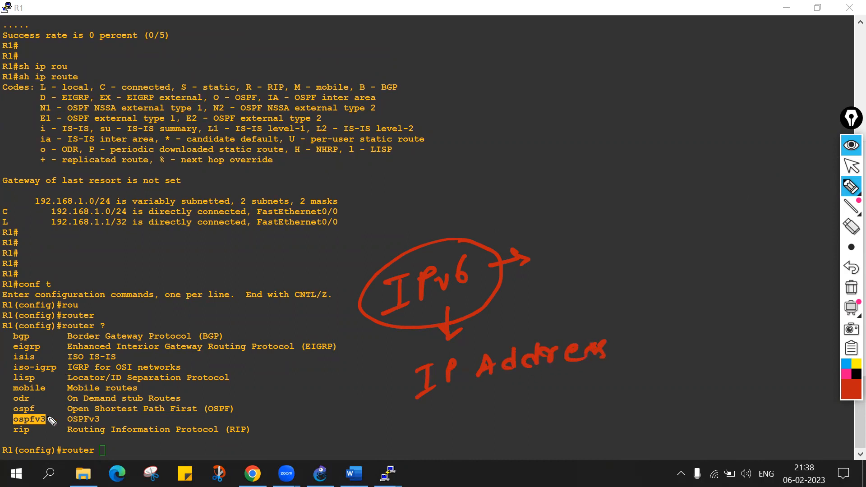
pyautogui.moveTo(44, 410)
pyautogui.mouseDown()
pyautogui.moveTo(10, 422)
pyautogui.moveTo(50, 417)
pyautogui.moveTo(43, 411)
pyautogui.mouseUp()
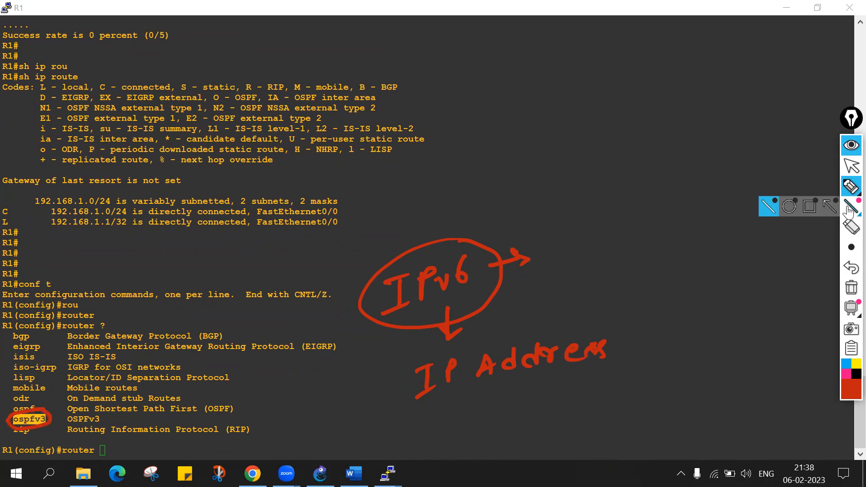
# Clear the pen annotations from R1's console and return focus to the unfinished router command.
pyautogui.click(851, 288)
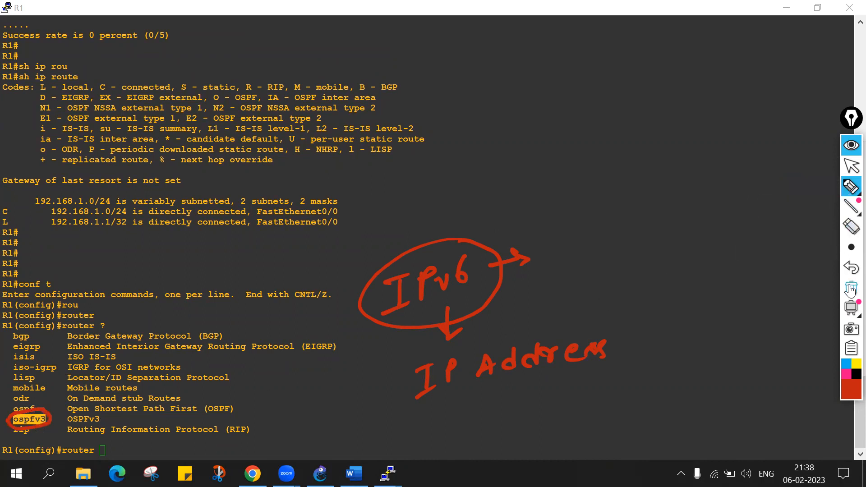
pyautogui.click(852, 166)
pyautogui.click(355, 384)
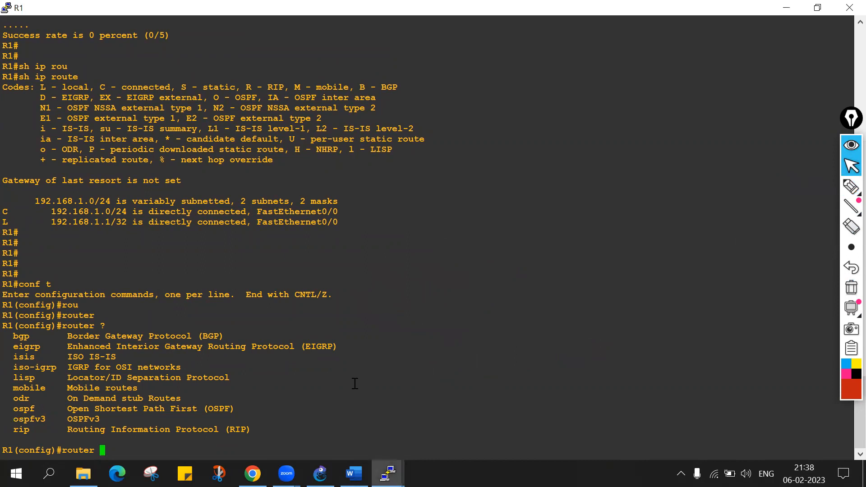
# Complete the R1 command as router ospf, list its options with "?", and highlight the 1-65535 range and Process ID label.
pyautogui.write('os')
pyautogui.press('Tab')
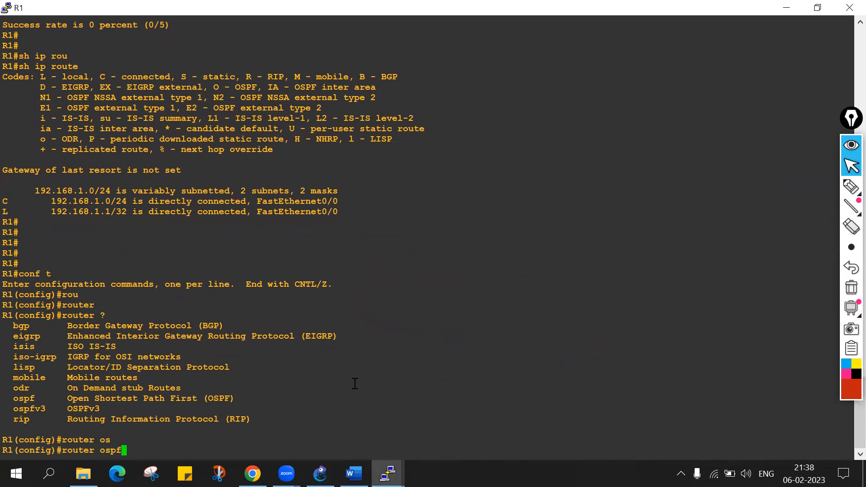
pyautogui.write('?')
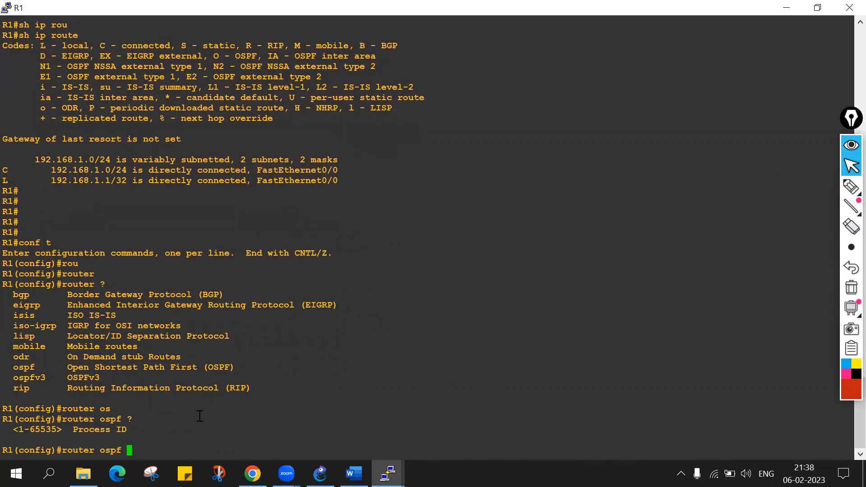
pyautogui.moveTo(20, 431); pyautogui.dragTo(28, 430)
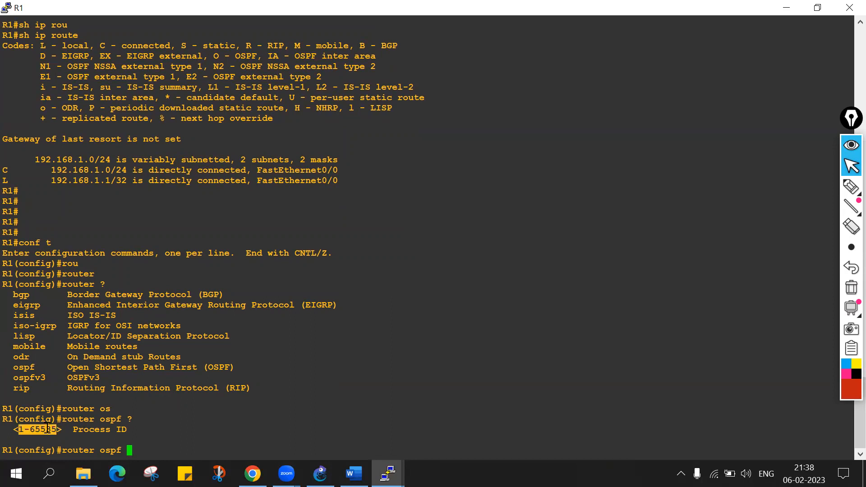
pyautogui.moveTo(73, 429); pyautogui.dragTo(124, 427)
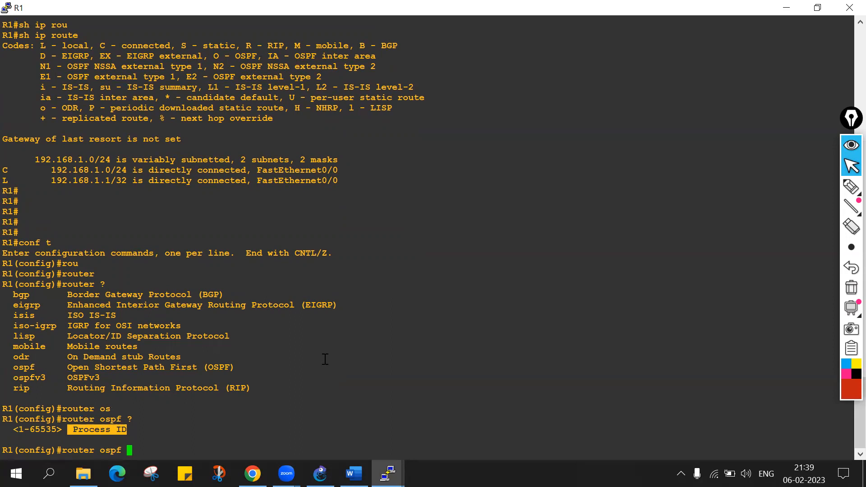
# Handwrite a circled "AS" pointing to a circled "1-65535" with EIGRP and BGP notes over R1's console, and clear the annotations.
pyautogui.click(851, 186)
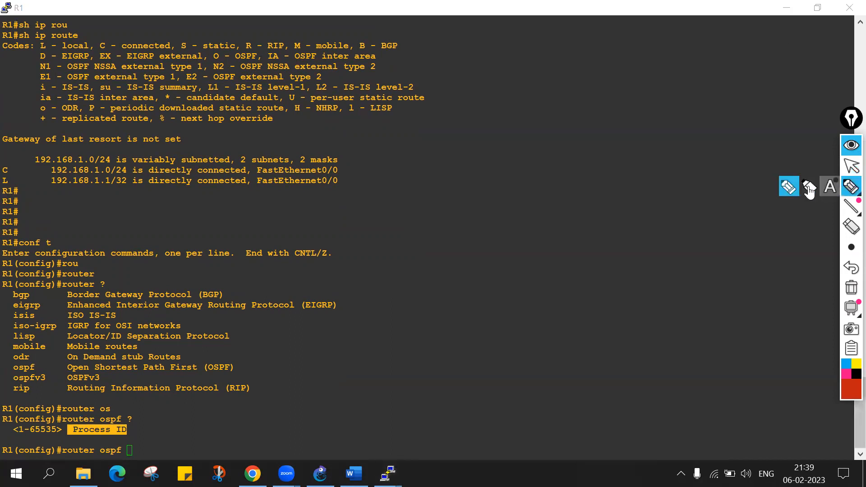
pyautogui.moveTo(426, 276); pyautogui.dragTo(451, 274)
pyautogui.moveTo(456, 231)
pyautogui.mouseDown()
pyautogui.moveTo(460, 244)
pyautogui.moveTo(507, 258)
pyautogui.mouseUp()
pyautogui.moveTo(548, 240)
pyautogui.mouseDown()
pyautogui.moveTo(546, 263)
pyautogui.moveTo(585, 246)
pyautogui.moveTo(653, 242)
pyautogui.mouseUp()
pyautogui.moveTo(667, 226); pyautogui.dragTo(664, 240)
pyautogui.moveTo(674, 227)
pyautogui.mouseDown()
pyautogui.moveTo(684, 221)
pyautogui.moveTo(615, 282)
pyautogui.moveTo(633, 198)
pyautogui.mouseUp()
pyautogui.moveTo(544, 159)
pyautogui.mouseDown()
pyautogui.moveTo(564, 191)
pyautogui.moveTo(557, 174)
pyautogui.moveTo(585, 167)
pyautogui.mouseUp()
pyautogui.moveTo(585, 150)
pyautogui.mouseDown()
pyautogui.moveTo(589, 161)
pyautogui.moveTo(627, 155)
pyautogui.mouseUp()
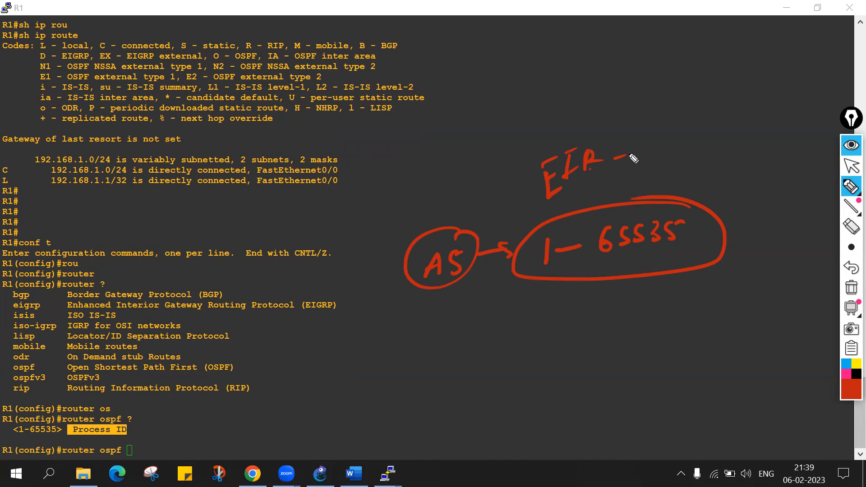
pyautogui.moveTo(561, 303); pyautogui.dragTo(569, 329)
pyautogui.moveTo(595, 303)
pyautogui.mouseDown()
pyautogui.moveTo(587, 318)
pyautogui.moveTo(614, 300)
pyautogui.moveTo(595, 282)
pyautogui.moveTo(589, 260)
pyautogui.moveTo(602, 272)
pyautogui.mouseUp()
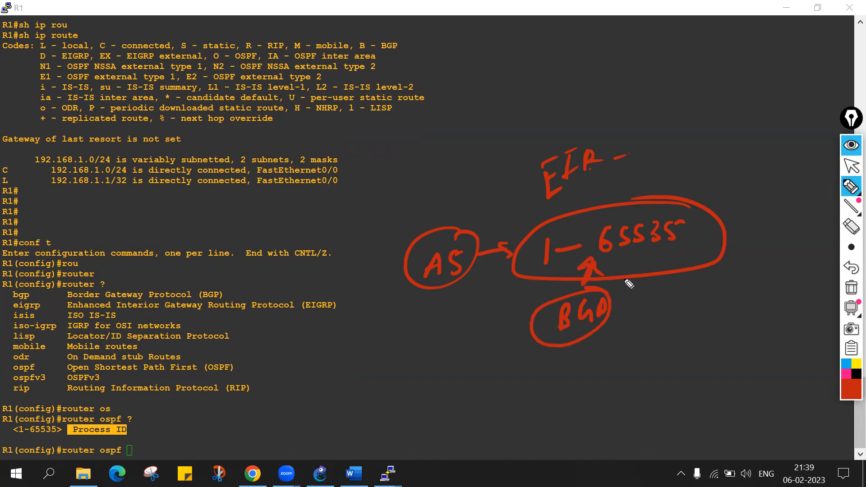
pyautogui.click(851, 288)
pyautogui.click(843, 171)
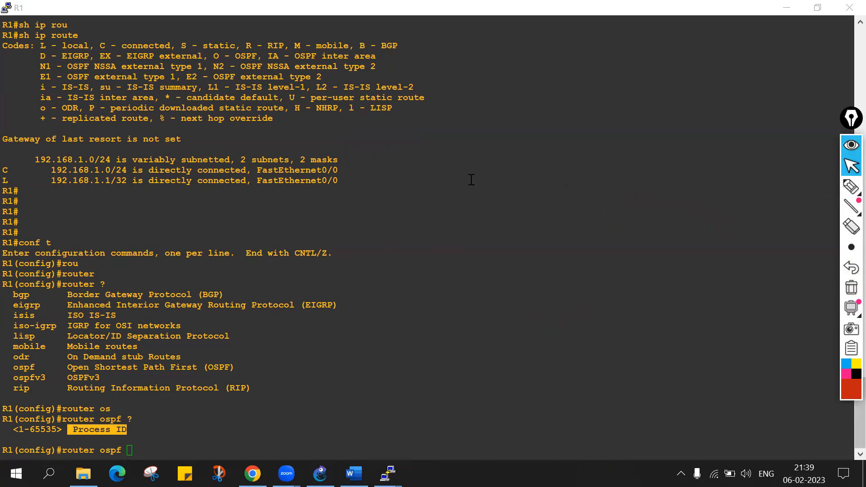
# Start OSPF process 1 on R1 and list the options of its network command with "?".
pyautogui.click(183, 448)
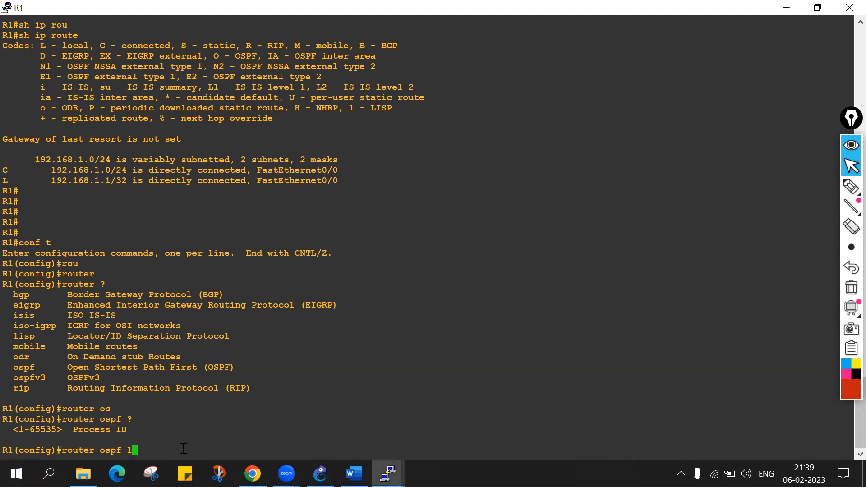
pyautogui.press('Return')
pyautogui.write('net')
pyautogui.press('Tab')
pyautogui.write('?')
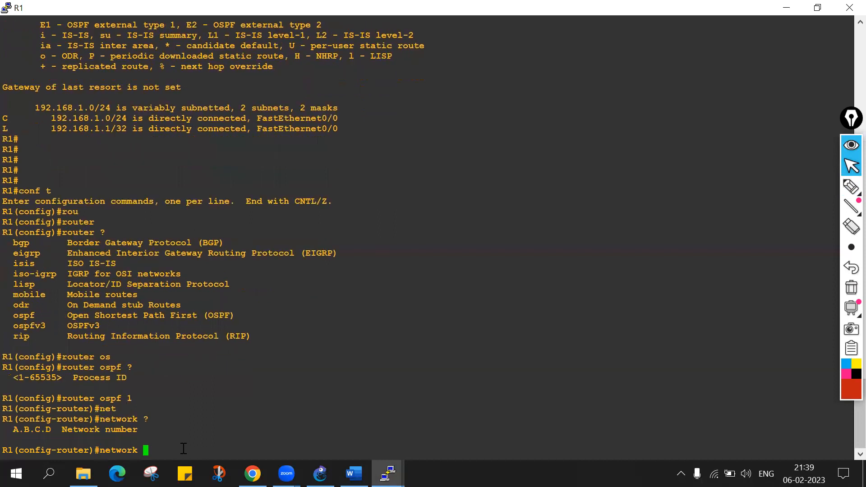
# Add network number 192.168.1.0 to R1's network command, list the next parameter with "?", and highlight the OSPF wild card bits hint.
pyautogui.moveTo(64, 430); pyautogui.dragTo(136, 431)
pyautogui.write('192.1')
pyautogui.write('68')
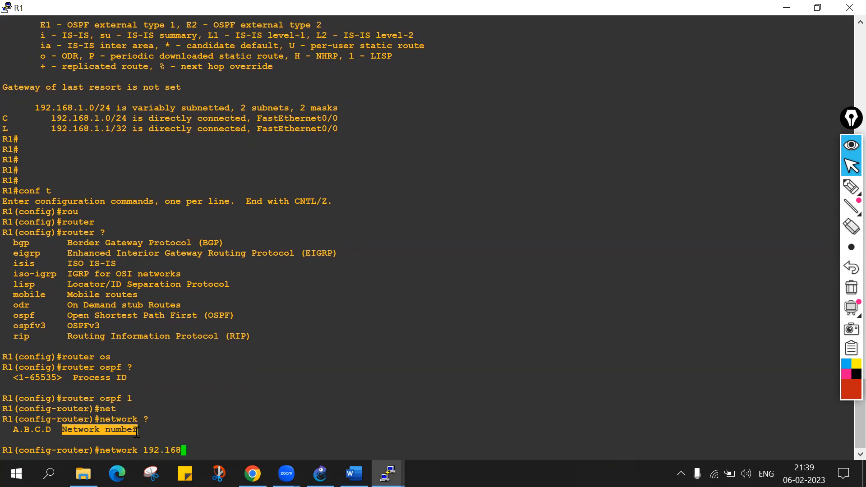
pyautogui.write('.1.0 ?')
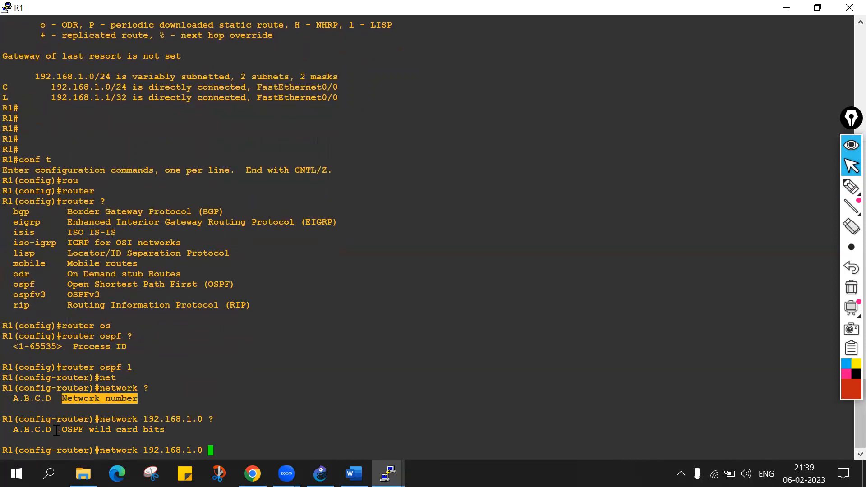
pyautogui.moveTo(62, 430); pyautogui.dragTo(161, 426)
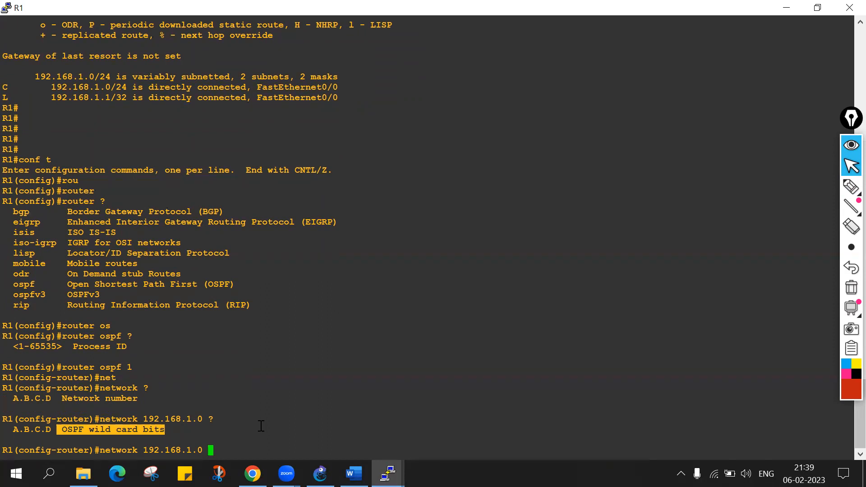
# Add wildcard mask 0.0.0.255 to R1's network command, highlight it, and list the next parameter with "?".
pyautogui.write('0.0.0.255')
pyautogui.moveTo(209, 450); pyautogui.dragTo(257, 446)
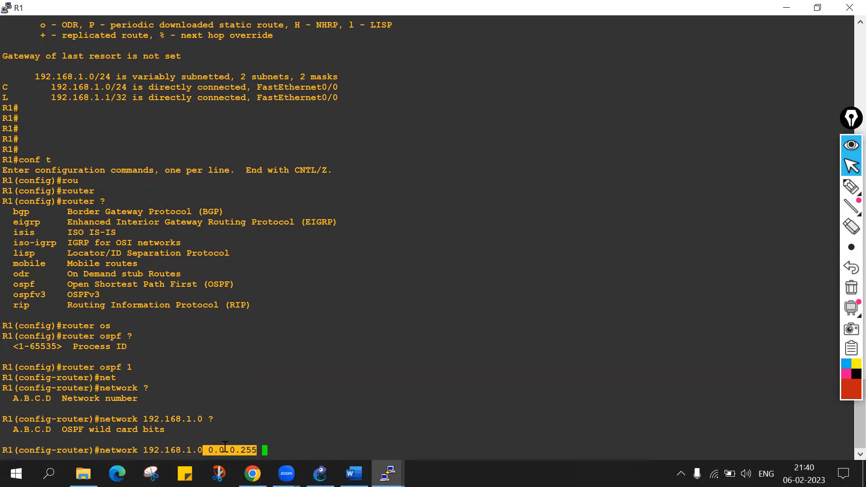
pyautogui.click(273, 447)
pyautogui.write('?')
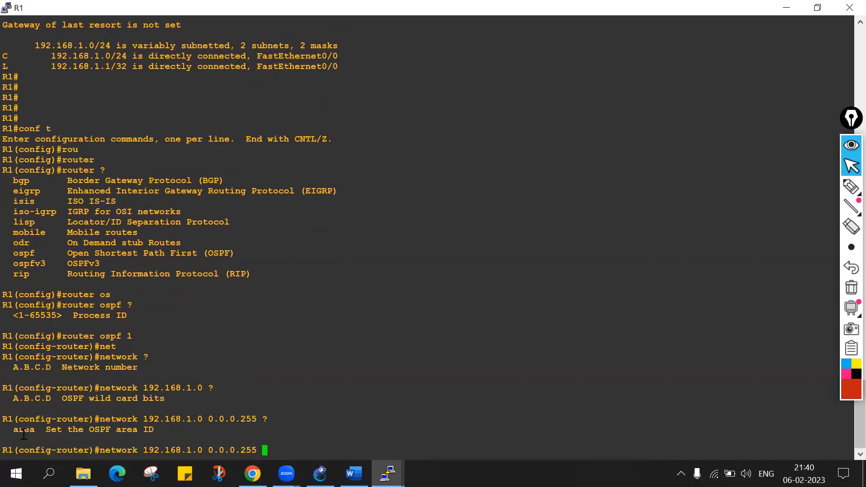
# Highlight the area keyword, its description and the network 192.168.1.0 portion of R1's unfinished command.
pyautogui.doubleClick(23, 431)
pyautogui.moveTo(45, 431); pyautogui.dragTo(150, 430)
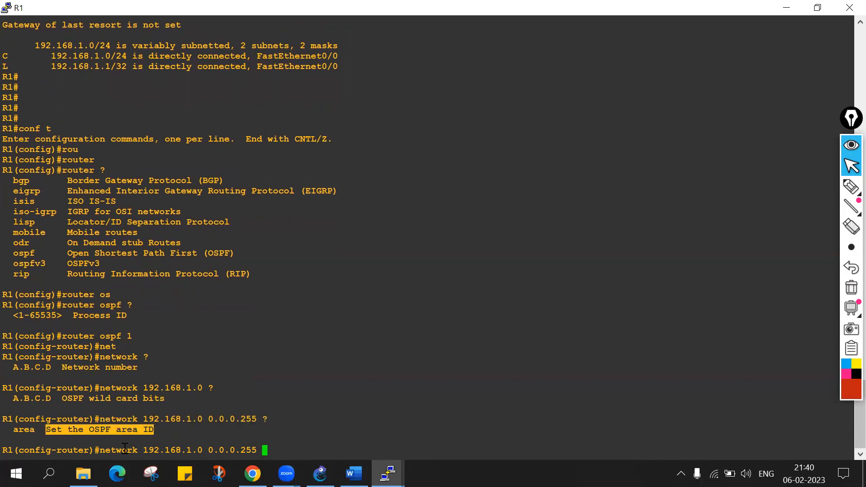
pyautogui.moveTo(99, 449); pyautogui.dragTo(207, 450)
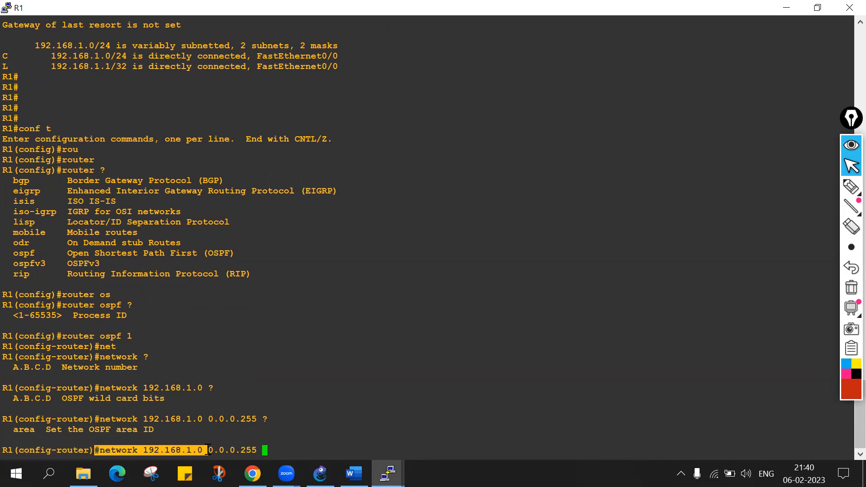
pyautogui.click(274, 447)
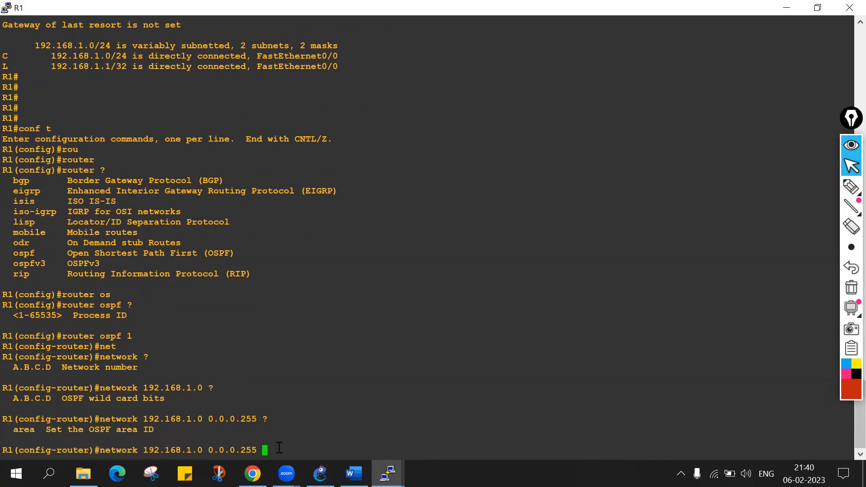
# Add the area keyword to R1's network command, list the area ID formats with "?", and highlight the decimal and IP address formats.
pyautogui.write('are')
pyautogui.press('Tab')
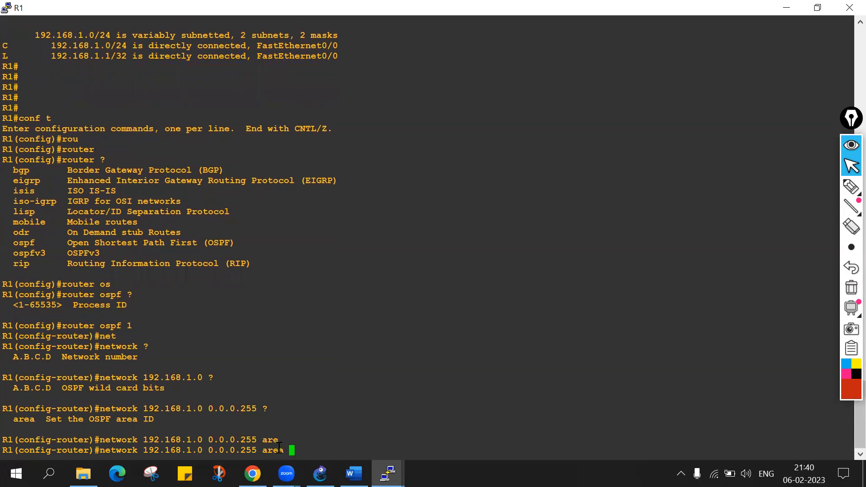
pyautogui.write('?')
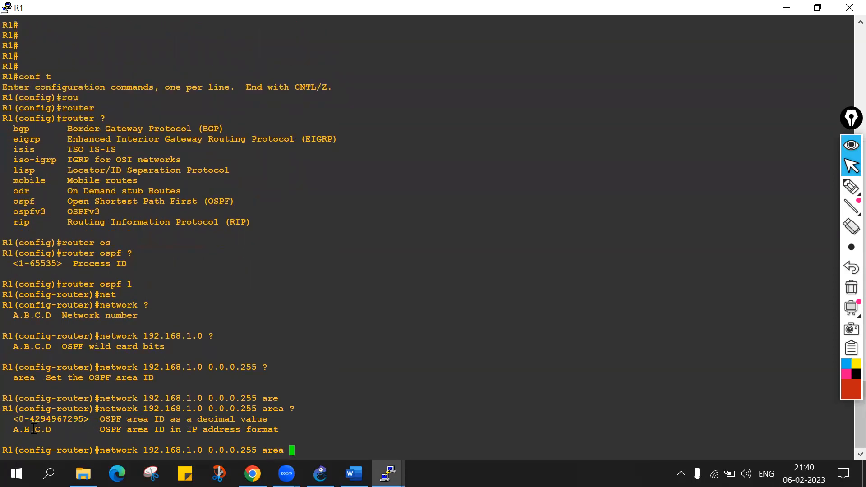
pyautogui.moveTo(20, 419); pyautogui.dragTo(260, 416)
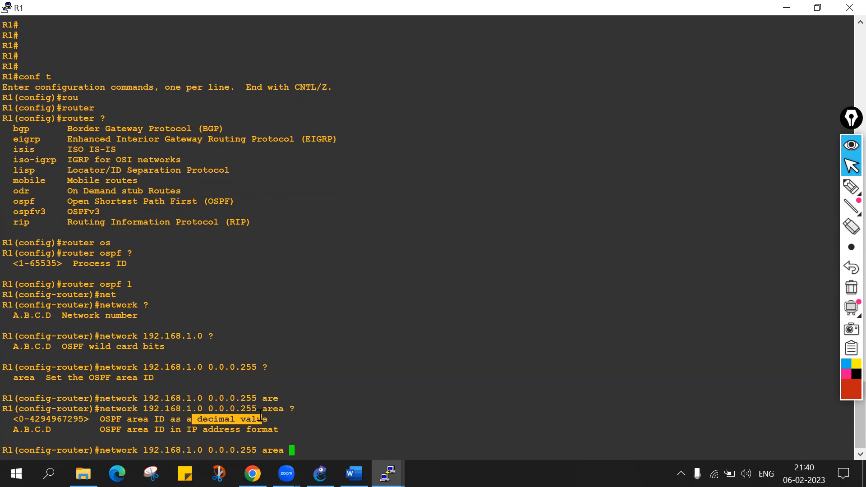
pyautogui.moveTo(11, 429); pyautogui.dragTo(272, 426)
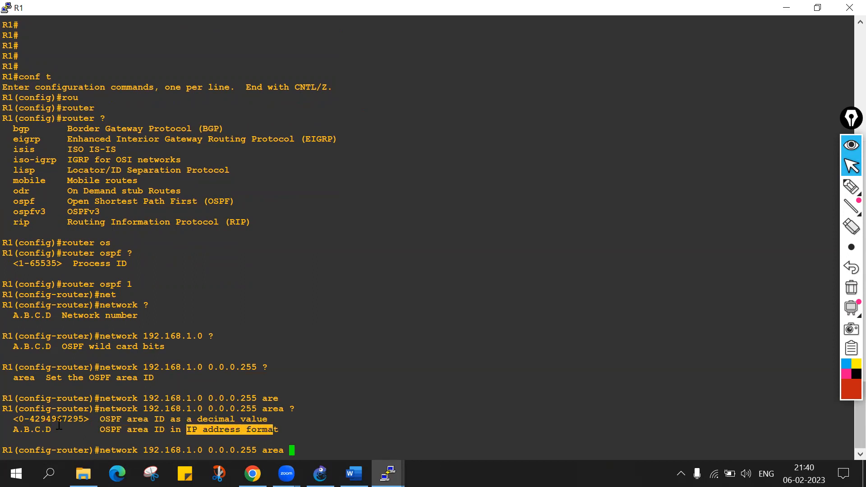
# Finish R1's network statement with area 0 and execute it.
pyautogui.write('0')
pyautogui.press('Return')
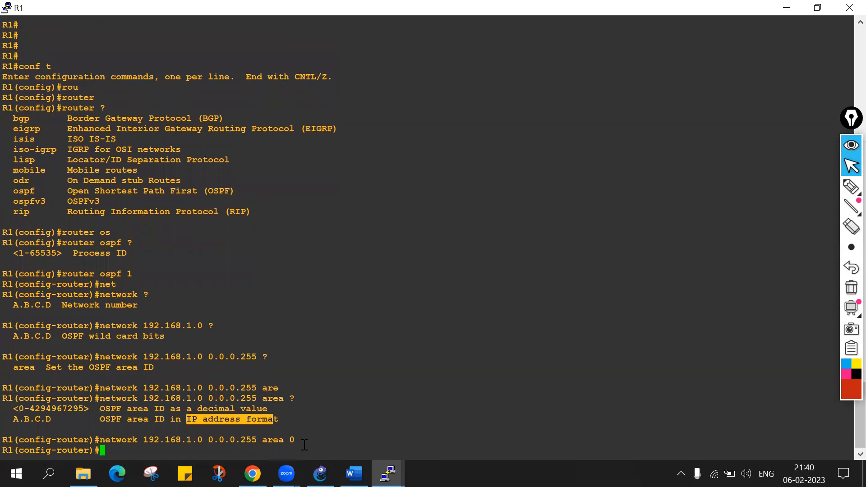
pyautogui.press('Return')
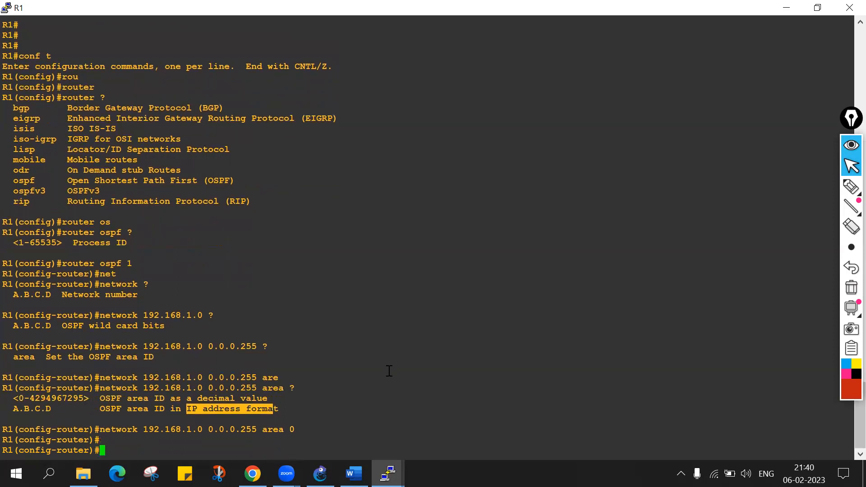
# Switch to R2's console and exit interface configuration mode to global configuration.
pyautogui.click(388, 474)
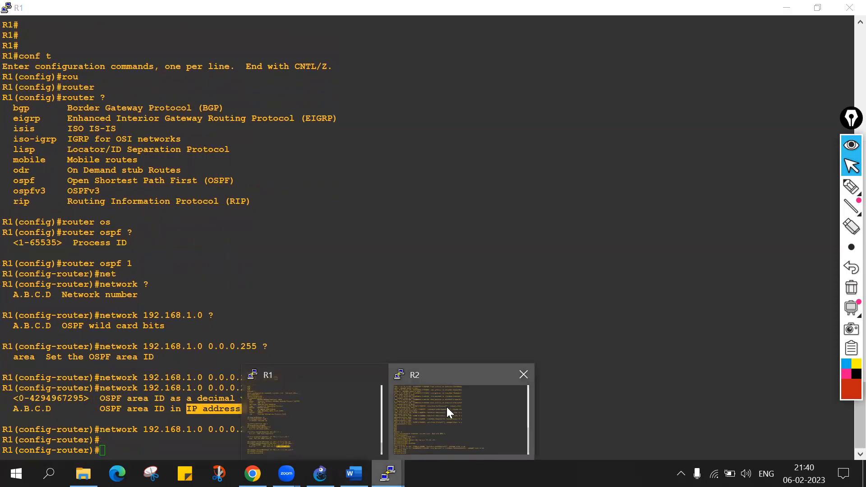
pyautogui.click(447, 407)
pyautogui.press('Return')
pyautogui.write('exit')
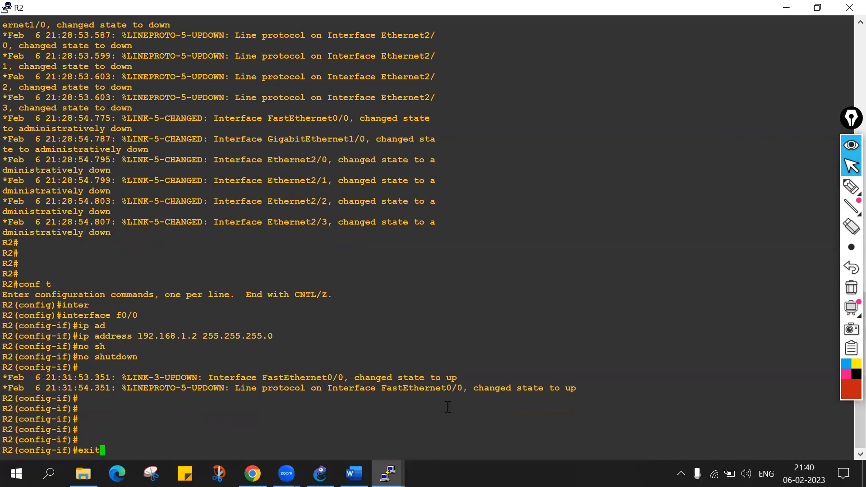
pyautogui.press('Return')
pyautogui.press('Return')
pyautogui.press('Return')
pyautogui.press('Return')
pyautogui.press('Return')
# Start OSPF process 1 on R2 with router ospf 1.
pyautogui.write('router')
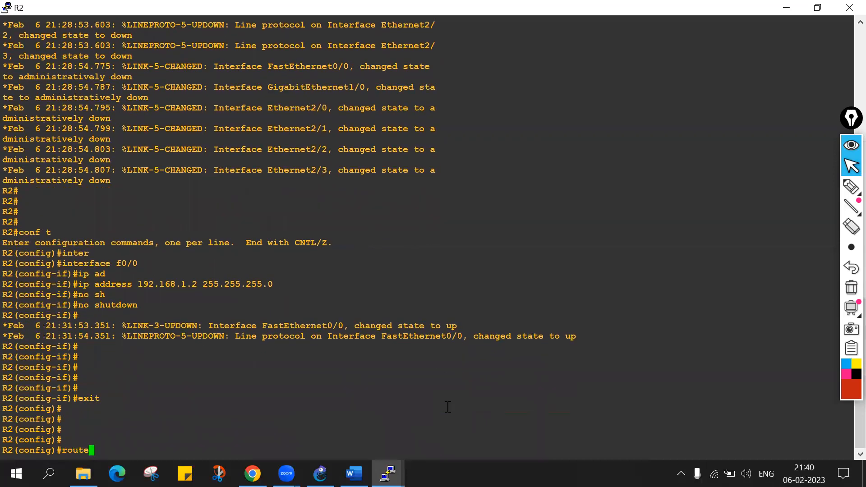
pyautogui.press('Tab')
pyautogui.write('os')
pyautogui.press('Tab')
pyautogui.write('1')
pyautogui.press('Return')
# Enter the statement network 192.168.1.0 0.0.0.255 area 0 in R2's OSPF router configuration.
pyautogui.write('ne')
pyautogui.press('Tab')
pyautogui.write('t')
pyautogui.press('Tab')
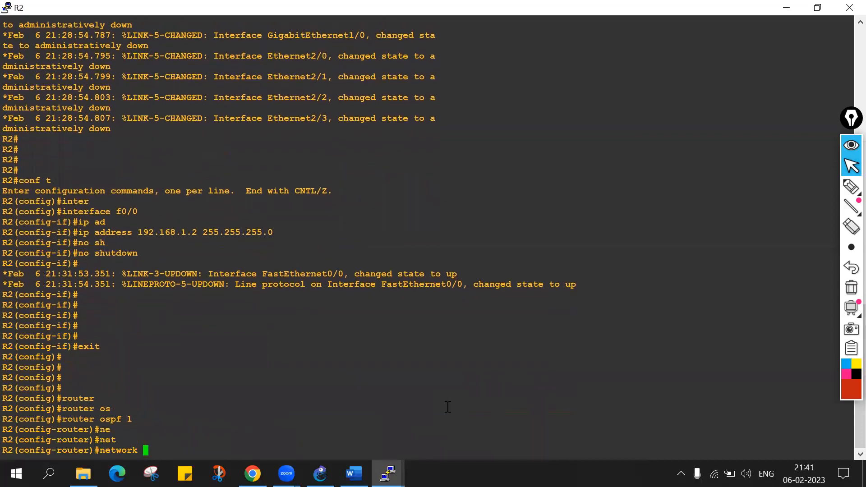
pyautogui.write('192.168.1.0 0.0.0')
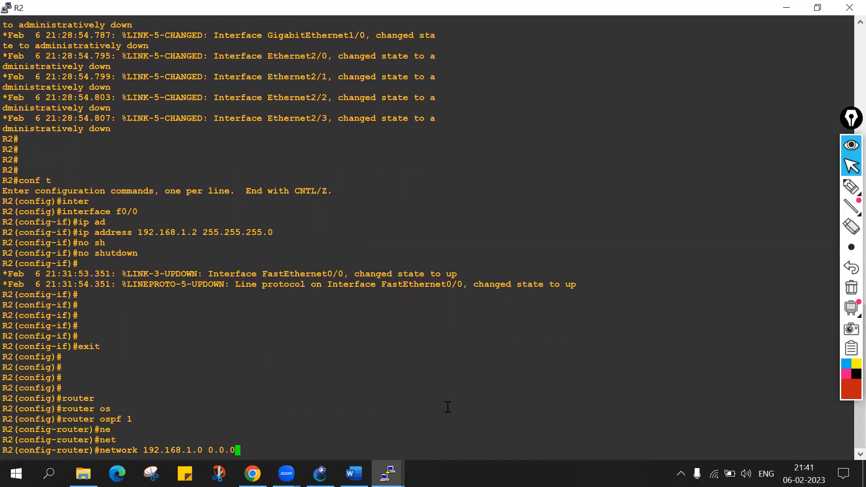
pyautogui.write('.255 are')
pyautogui.press('Tab')
pyautogui.write('0')
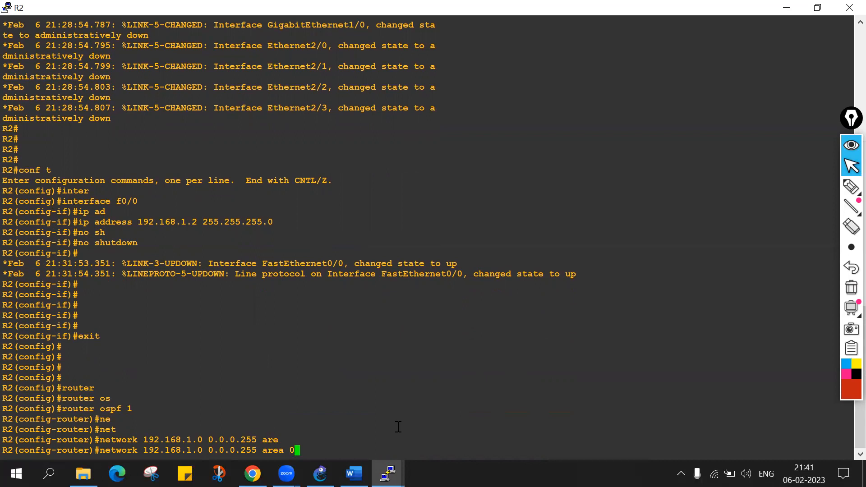
# Switch to R1's console and exit OSPF router configuration mode to global configuration.
pyautogui.moveTo(388, 474)
pyautogui.click(346, 420)
pyautogui.press('Return')
pyautogui.press('Return')
pyautogui.write('exit')
pyautogui.press('Return')
pyautogui.press('Return')
pyautogui.press('Return')
pyautogui.press('Return')
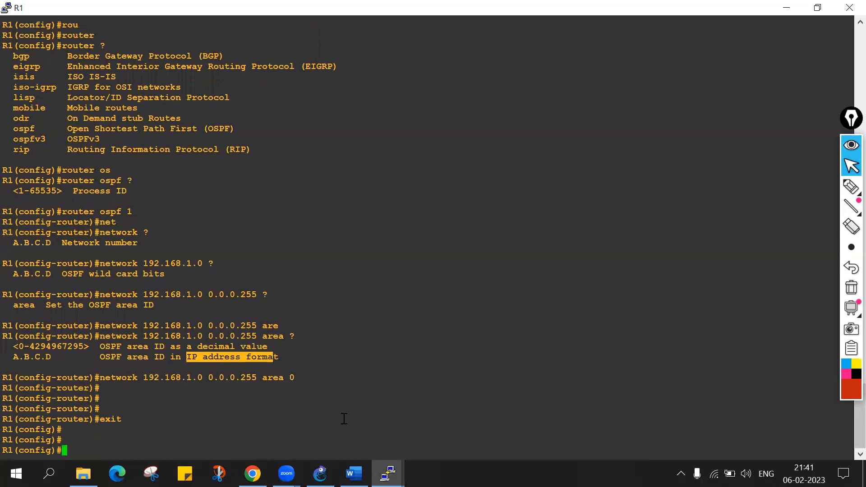
pyautogui.write('sh ip os')
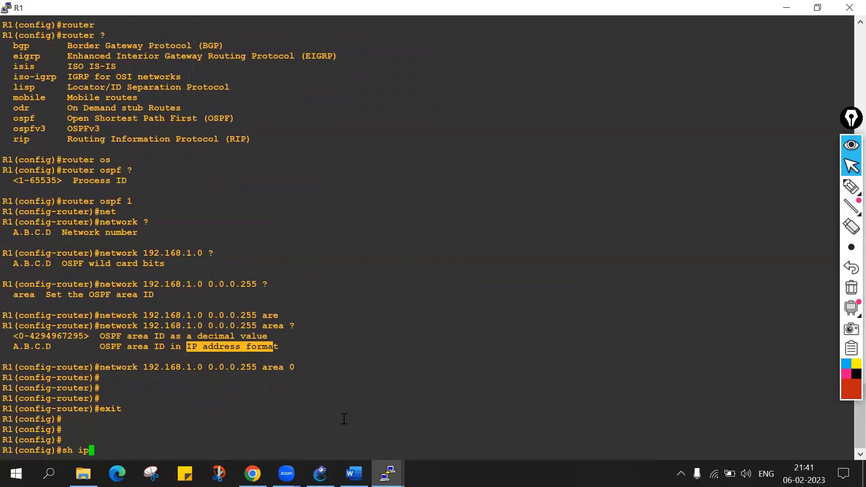
pyautogui.press('Tab')
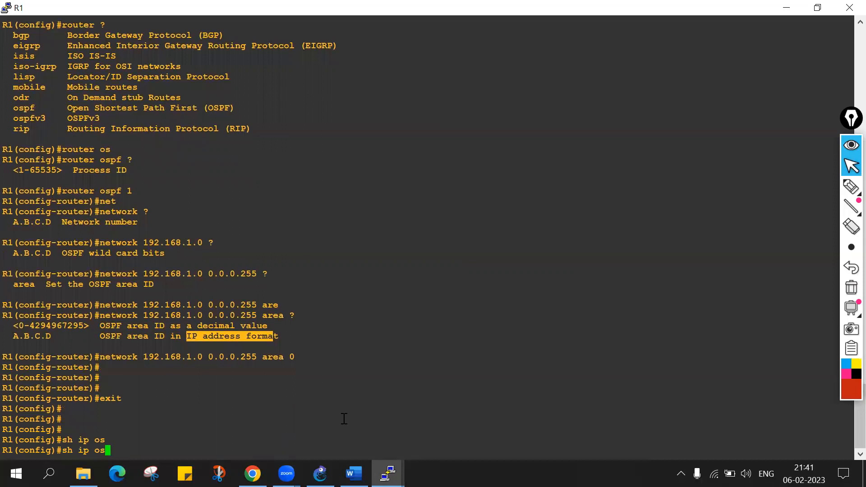
pyautogui.write('p')
pyautogui.press('Tab')
pyautogui.press('BackSpace')
pyautogui.press('BackSpace')
pyautogui.press('BackSpace')
pyautogui.press('BackSpace')
pyautogui.press('BackSpace')
pyautogui.press('BackSpace')
pyautogui.press('BackSpace')
pyautogui.press('BackSpace')
pyautogui.press('BackSpace')
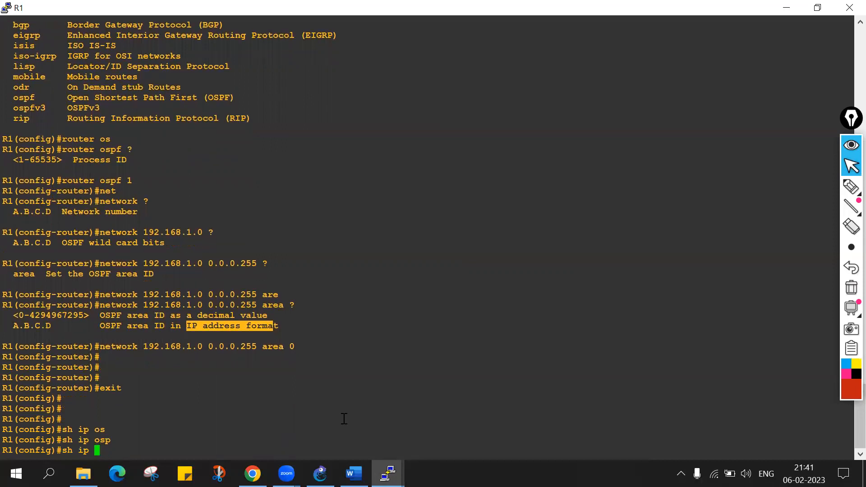
# Exit global configuration mode on R1 to the privileged EXEC prompt.
pyautogui.write('exit')
pyautogui.press('Return')
pyautogui.press('Return')
pyautogui.press('Return')
pyautogui.press('Return')
pyautogui.press('Return')
pyautogui.press('Return')
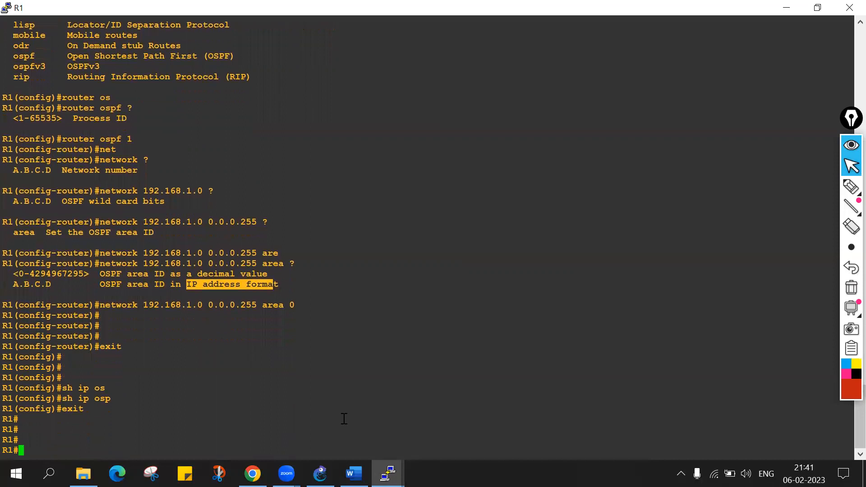
# Run sh ip ospf neighbor at R1's privileged EXEC prompt.
pyautogui.write('sh ip os')
pyautogui.press('Tab')
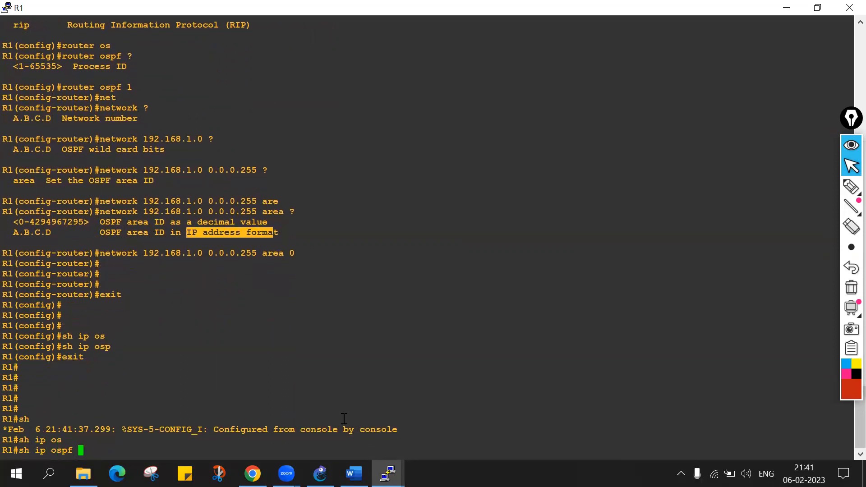
pyautogui.write('nei')
pyautogui.press('Tab')
pyautogui.press('Return')
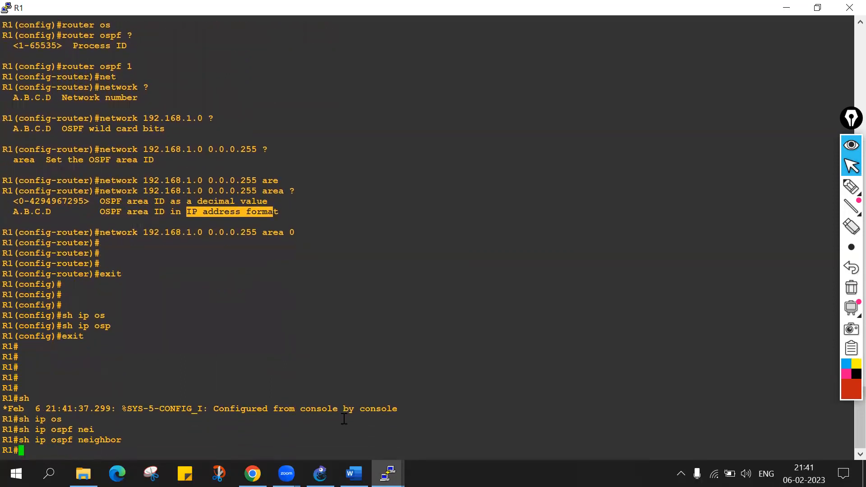
# Repeat the OSPF neighbor query on R1 three more times.
pyautogui.press('Return')
pyautogui.press('Return')
pyautogui.press('Up')
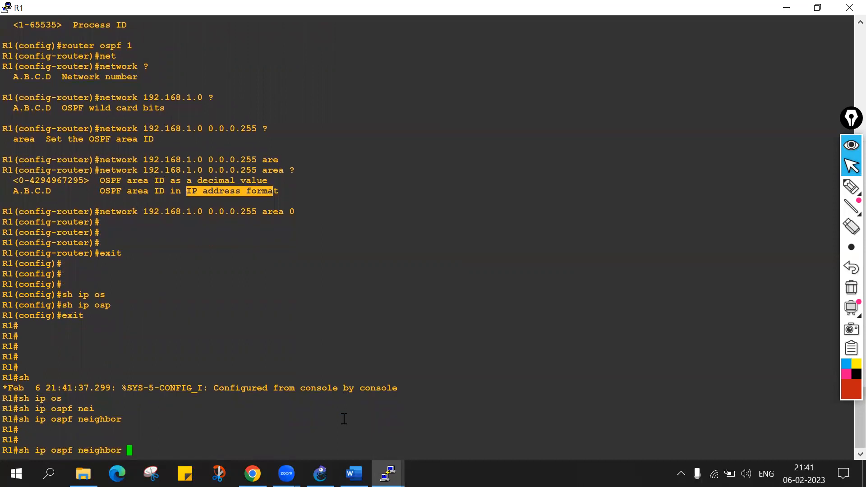
pyautogui.press('Return')
pyautogui.press('Up')
pyautogui.press('Return')
pyautogui.press('Up')
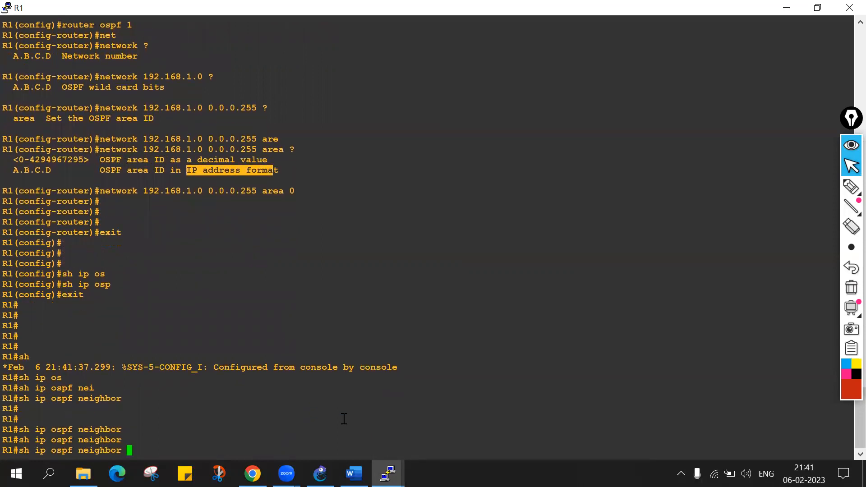
pyautogui.press('Return')
# Switch to R2's console and submit the pending statement network 192.168.1.0 0.0.0.255 area 0.
pyautogui.moveTo(388, 474)
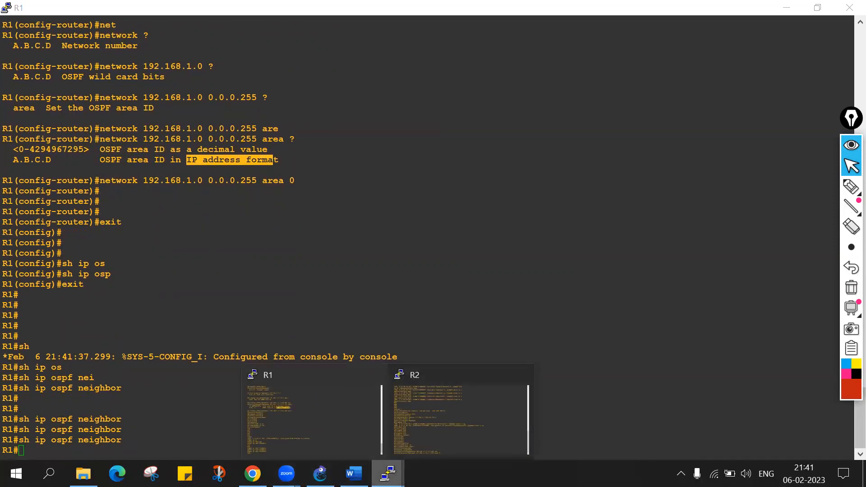
pyautogui.click(445, 413)
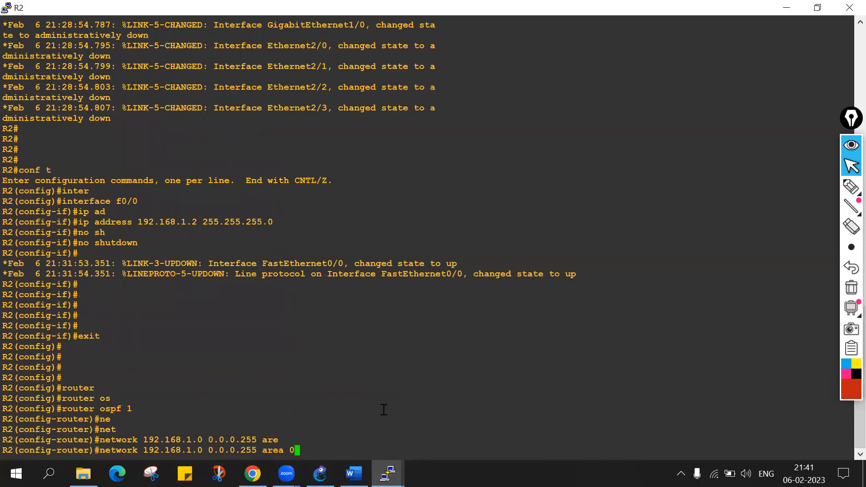
pyautogui.press('Return')
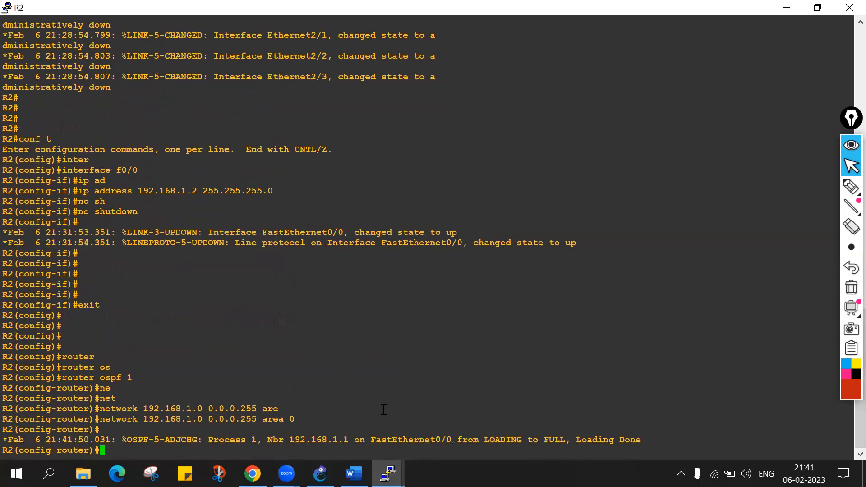
# Examine the OSPF adjacency change message on R2, focusing on the neighbor's state transition.
pyautogui.moveTo(132, 440); pyautogui.dragTo(637, 431)
pyautogui.click(419, 409)
pyautogui.moveTo(484, 440); pyautogui.dragTo(556, 438)
pyautogui.doubleClick(554, 440)
# Switch to the CCNA Batch Weekend notes in Word and review the OSPF State list from Down to Full.
pyautogui.click(354, 474)
pyautogui.scroll(5, 264, 240)
pyautogui.doubleClick(248, 234)
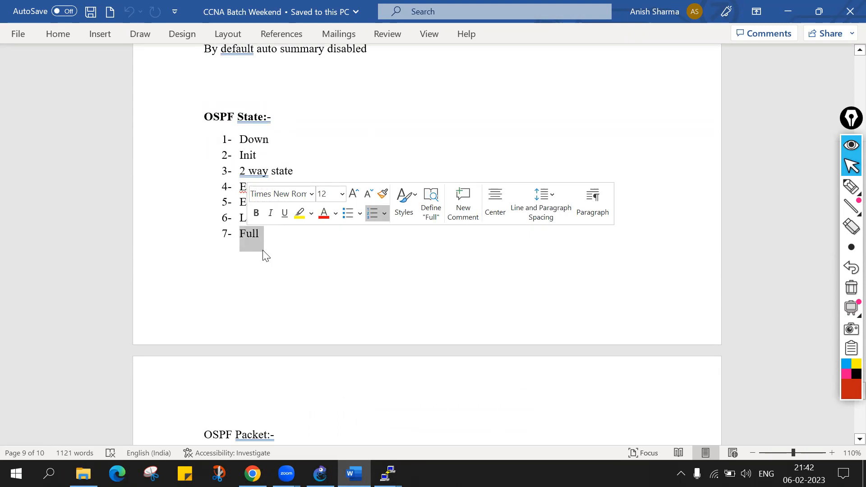
pyautogui.click(268, 236)
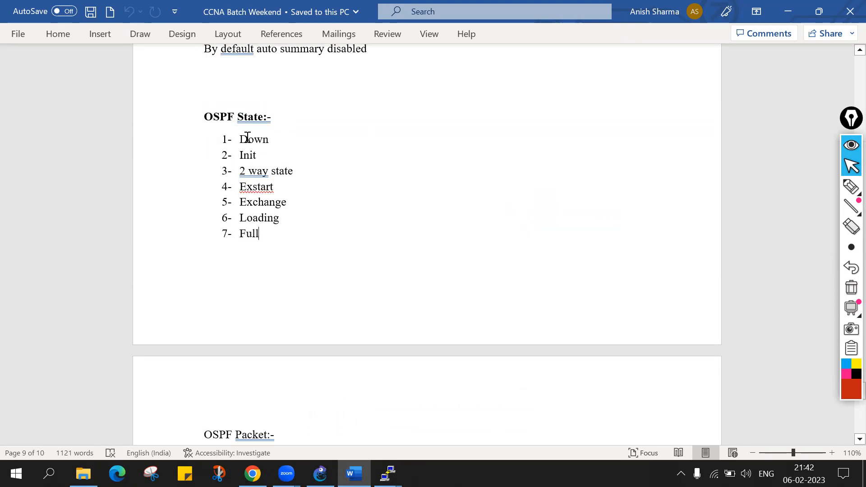
pyautogui.moveTo(241, 134); pyautogui.dragTo(272, 138)
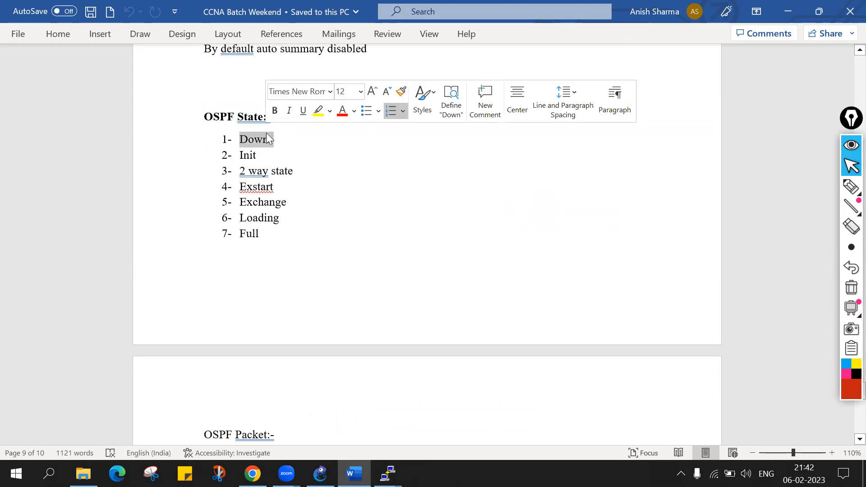
pyautogui.click(240, 154)
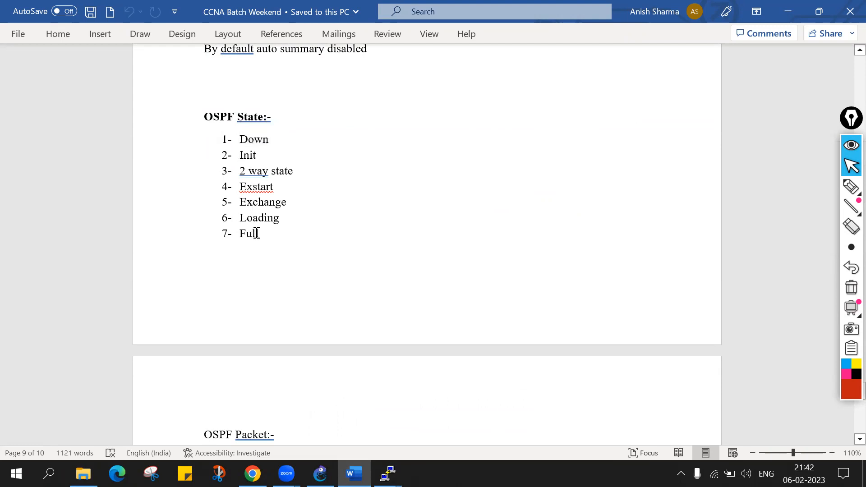
# Switch to R1's console, check the neighbor address in the adjacency message, and run sh ip ospf neighbor again.
pyautogui.moveTo(388, 474)
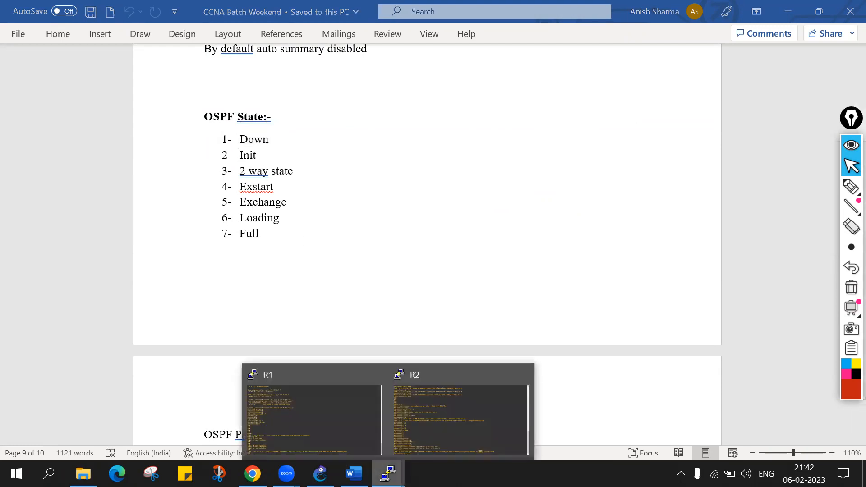
pyautogui.click(350, 410)
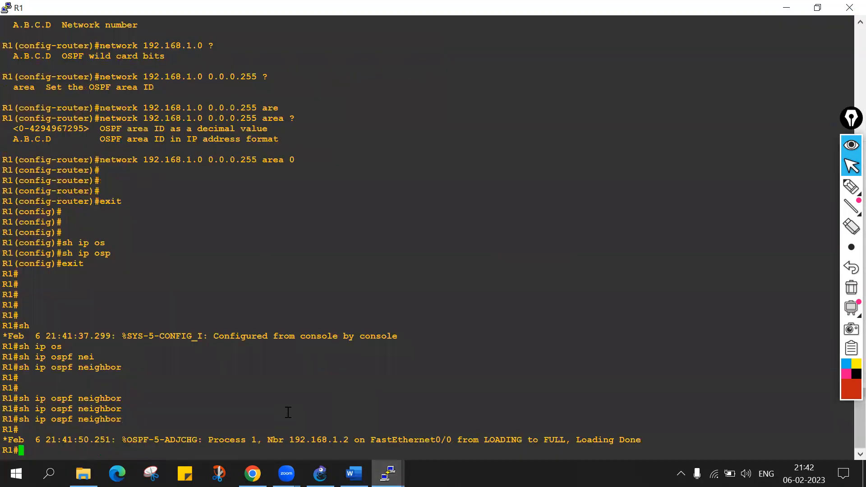
pyautogui.press('Return')
pyautogui.press('Return')
pyautogui.press('Up')
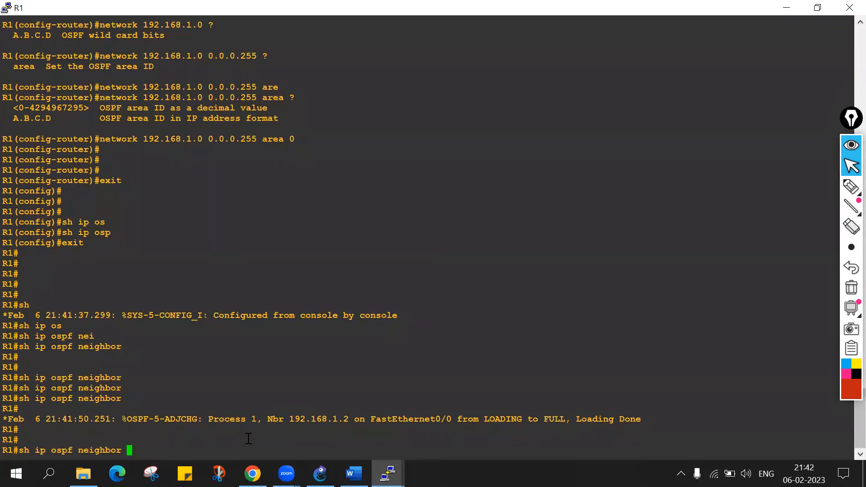
pyautogui.doubleClick(326, 420)
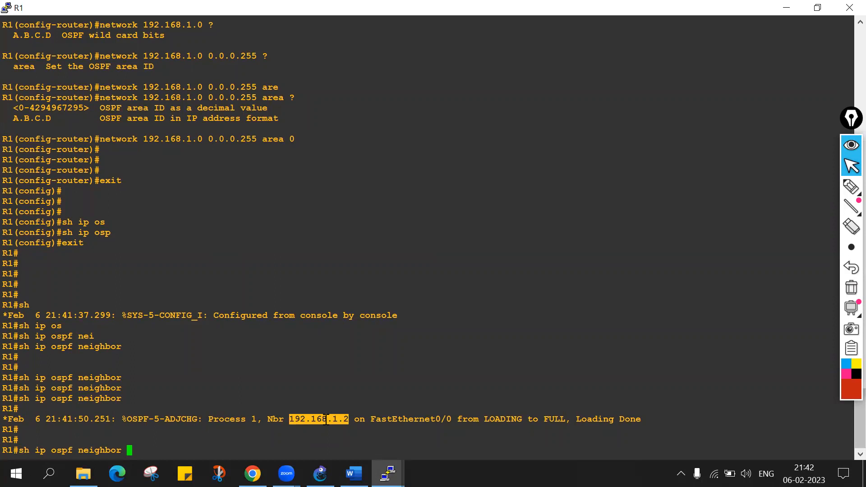
pyautogui.press('Return')
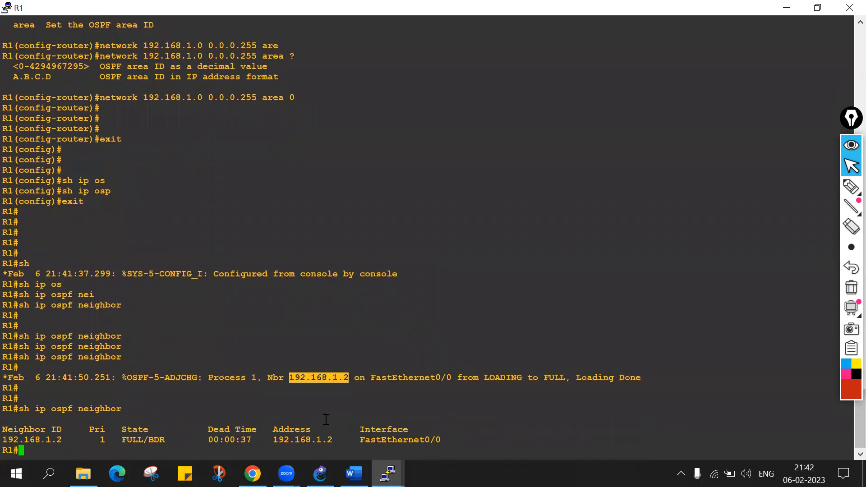
# Examine the neighbor ID, priority, state and dead time in R1's OSPF neighbor table.
pyautogui.moveTo(7, 440); pyautogui.dragTo(61, 440)
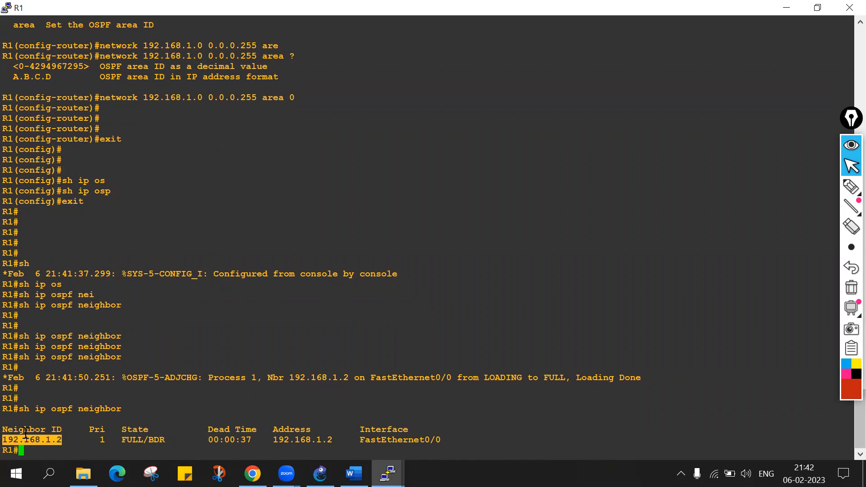
pyautogui.doubleClick(92, 429)
pyautogui.click(104, 440)
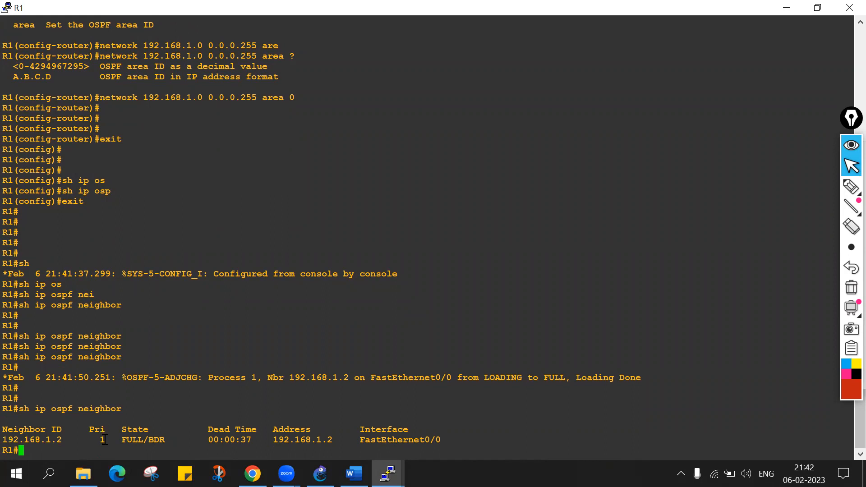
pyautogui.moveTo(122, 439); pyautogui.dragTo(160, 440)
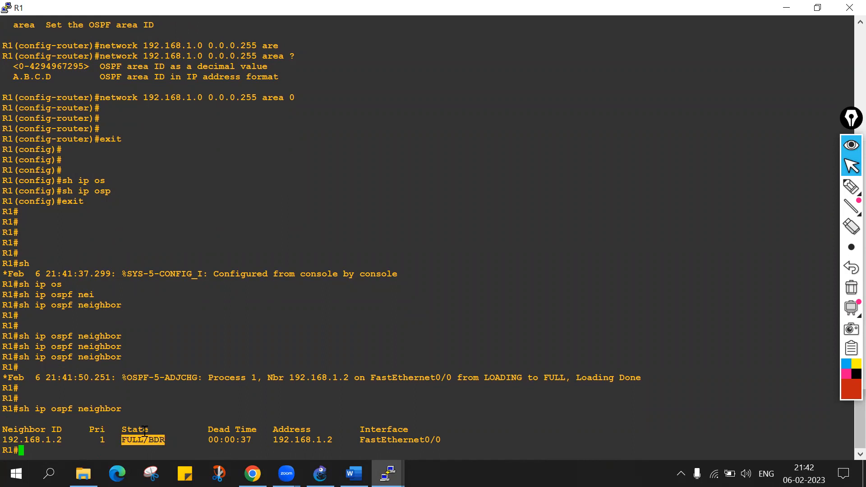
pyautogui.doubleClick(158, 440)
pyautogui.moveTo(209, 436); pyautogui.dragTo(267, 436)
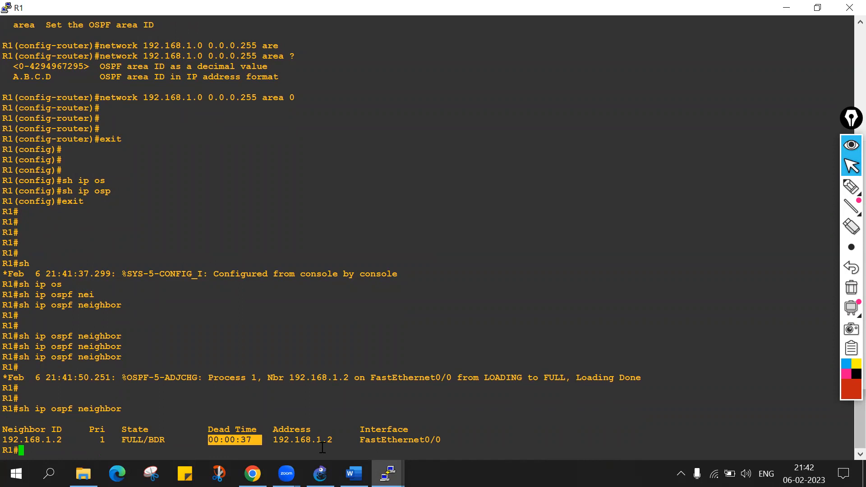
# Look up the OSPF dead timer for broadcast and point-to-point interfaces in the Word notes.
pyautogui.click(354, 473)
pyautogui.scroll(10, 306, 253)
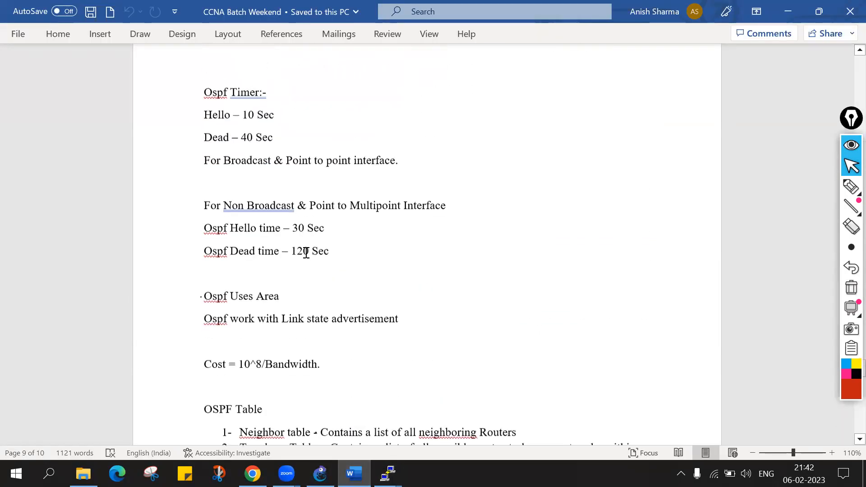
pyautogui.scroll(2, 306, 253)
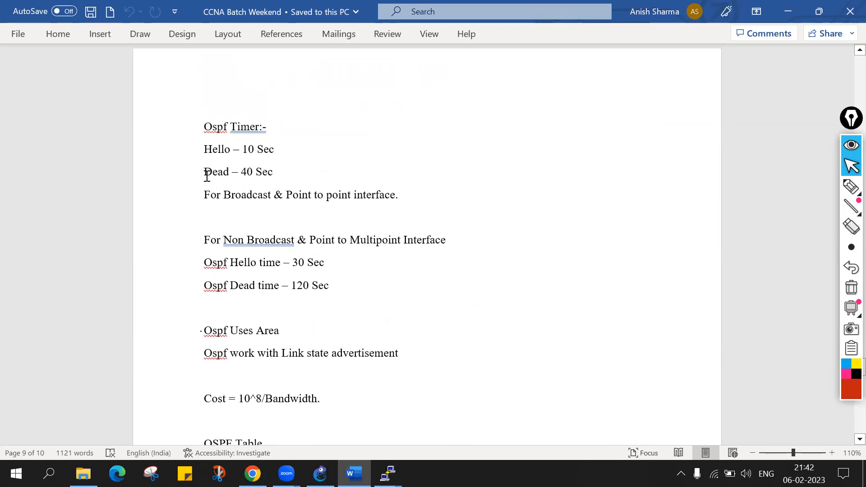
pyautogui.moveTo(207, 176); pyautogui.dragTo(276, 175)
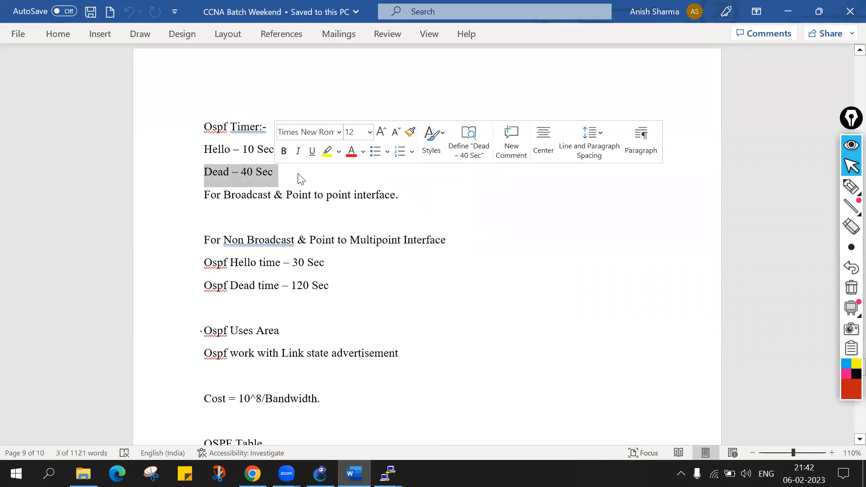
# Return to R1's console and examine the neighbor's address and interface in the OSPF neighbor table.
pyautogui.hotkey('alt', 'Tab')
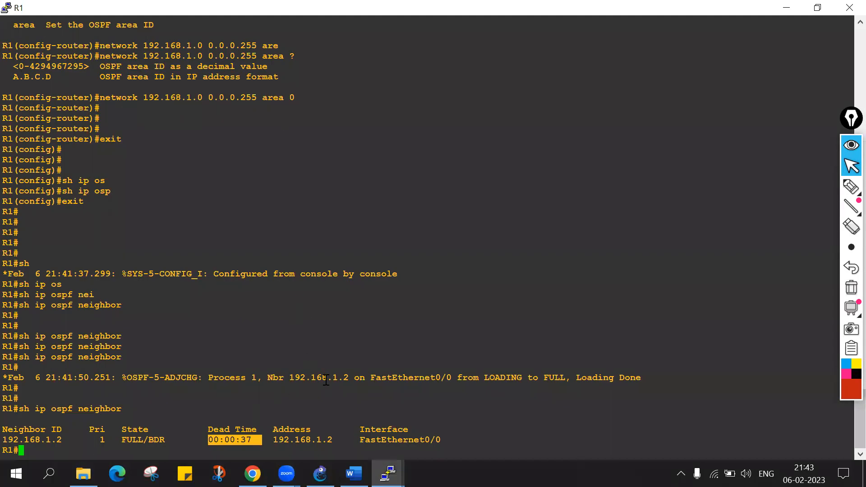
pyautogui.moveTo(274, 440); pyautogui.dragTo(436, 440)
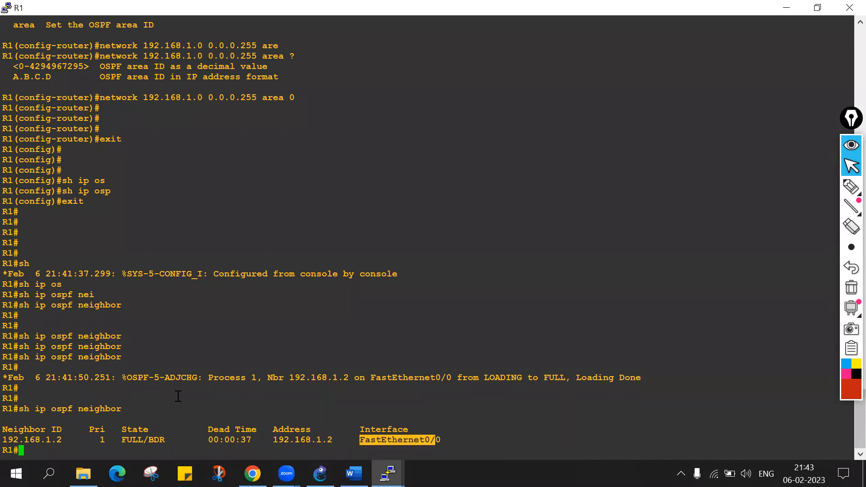
# Run sh ip cef for the neighbor ID 192.168.1.2 on R1 and examine the interface it is attached to.
pyautogui.doubleClick(44, 441)
pyautogui.hotkey('ctrl', 'c')
pyautogui.write('sh ip ')
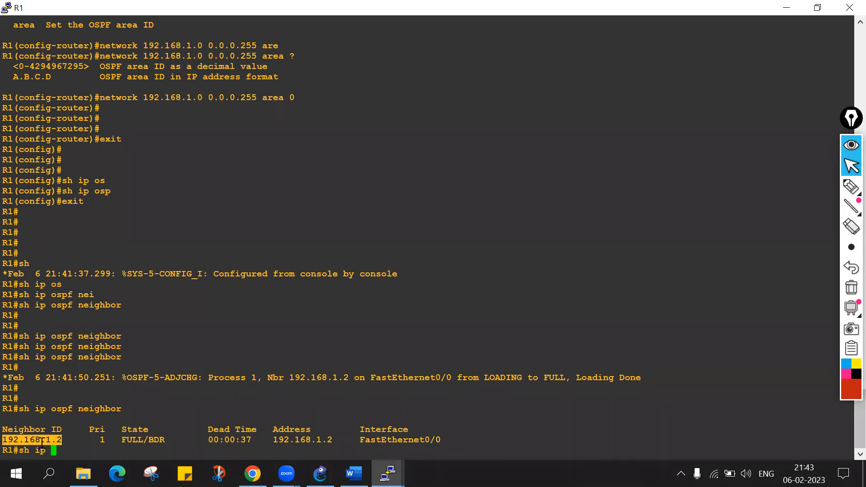
pyautogui.write('ce')
pyautogui.press('Tab')
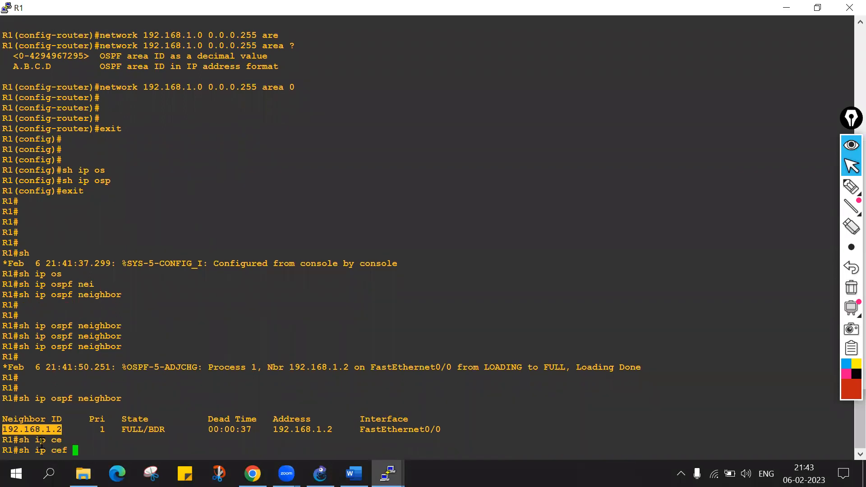
pyautogui.rightClick(186, 387)
pyautogui.press('Return')
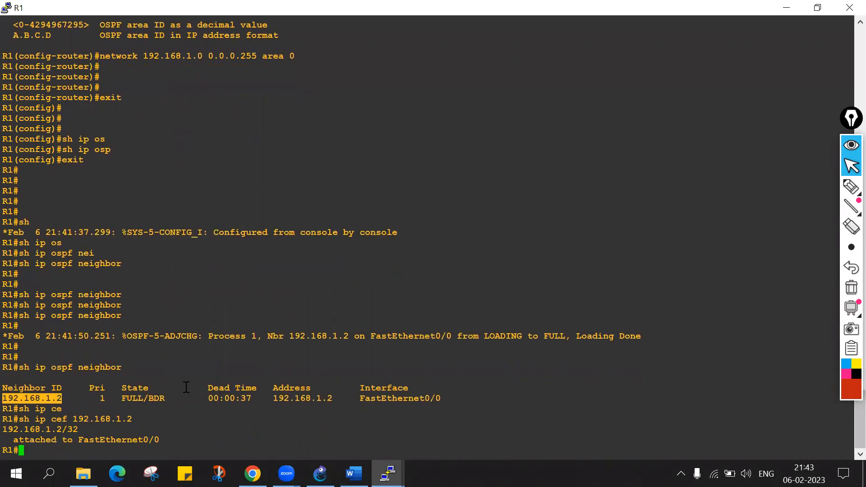
pyautogui.moveTo(73, 419); pyautogui.dragTo(121, 416)
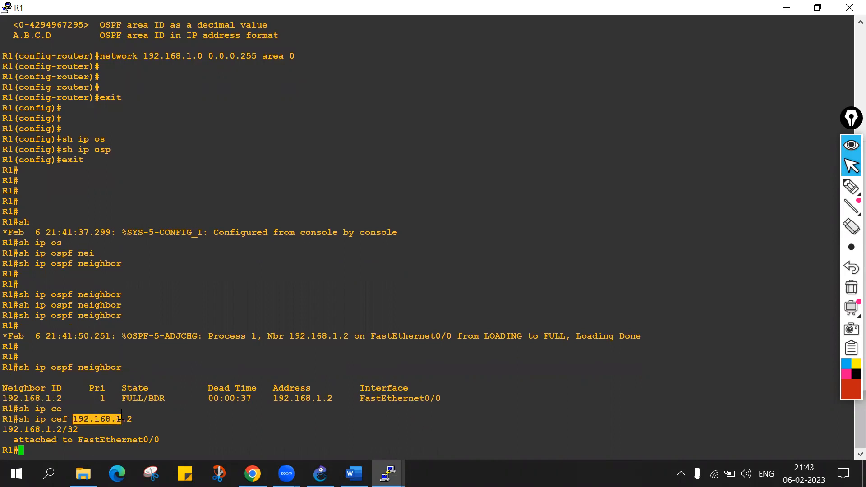
pyautogui.doubleClick(93, 440)
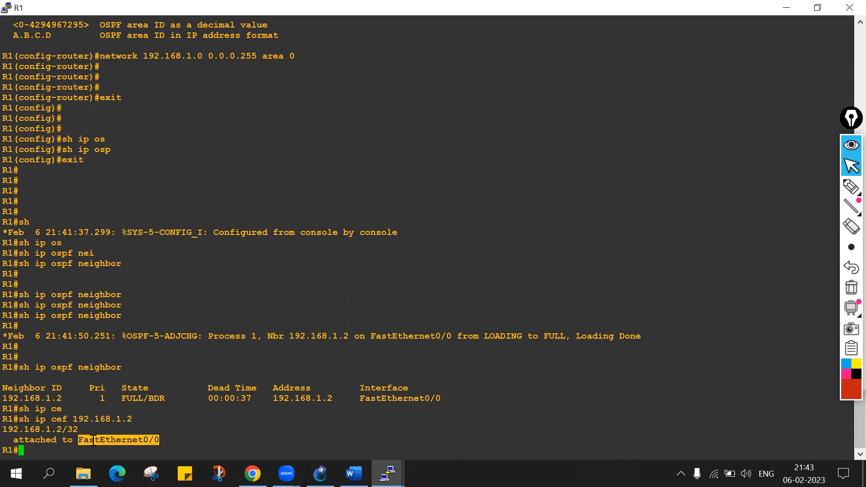
pyautogui.write('sh ip os')
pyautogui.press('Tab')
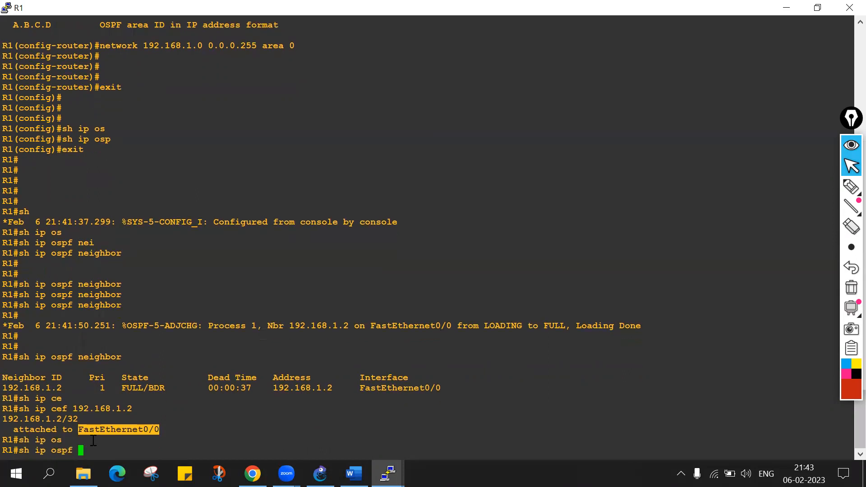
pyautogui.write('nw')
pyautogui.press('Tab')
pyautogui.press('BackSpace')
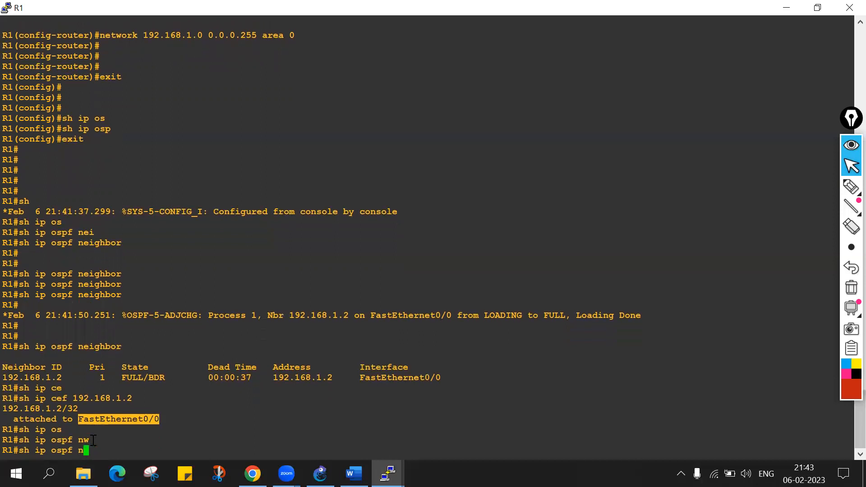
pyautogui.write('e')
pyautogui.press('Tab')
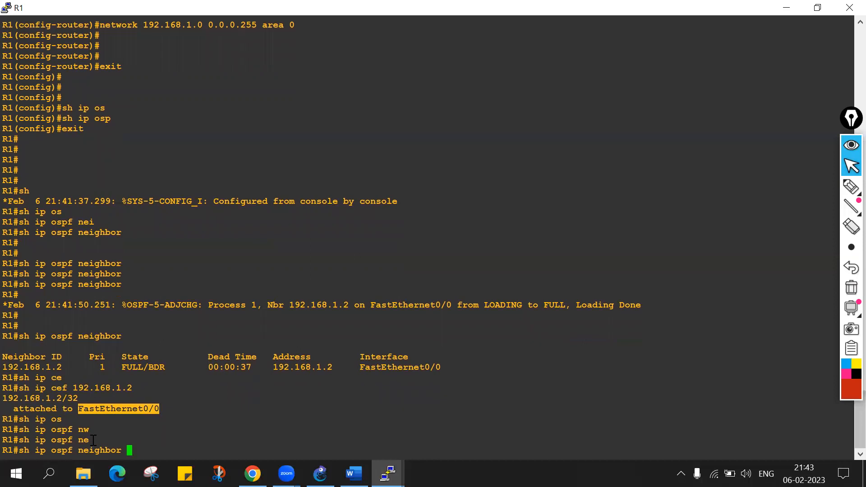
# Recall the sh ip cef command on R1 and list the options available after sh ip cef 192.168.1.1.
pyautogui.press('Up')
pyautogui.write('?')
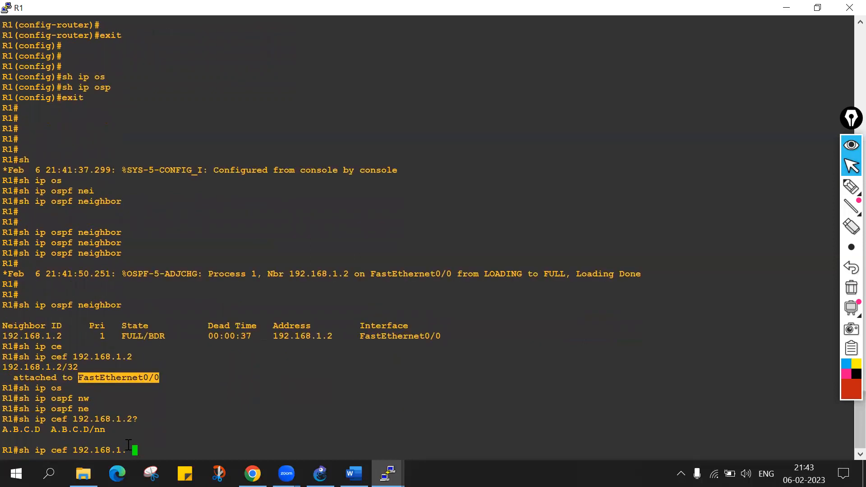
pyautogui.write(' ?')
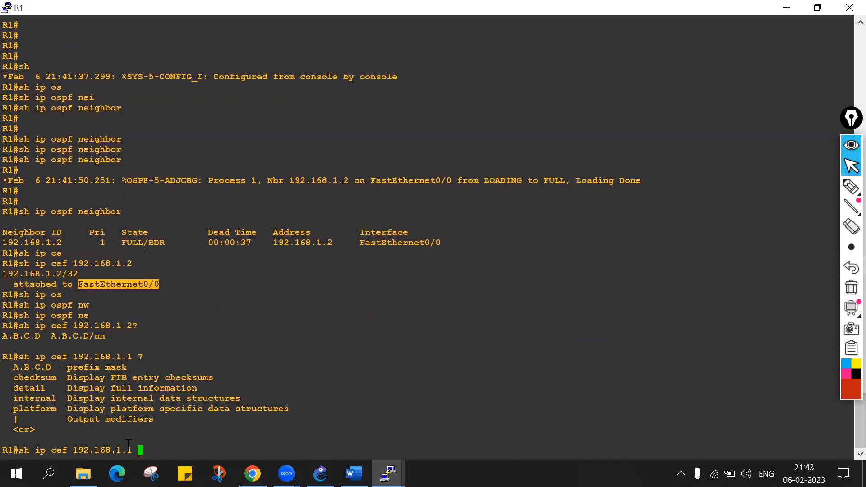
# Examine the address argument in the sh ip cef help output and the address 192.168.1.2 in the earlier command on R1.
pyautogui.click(46, 397)
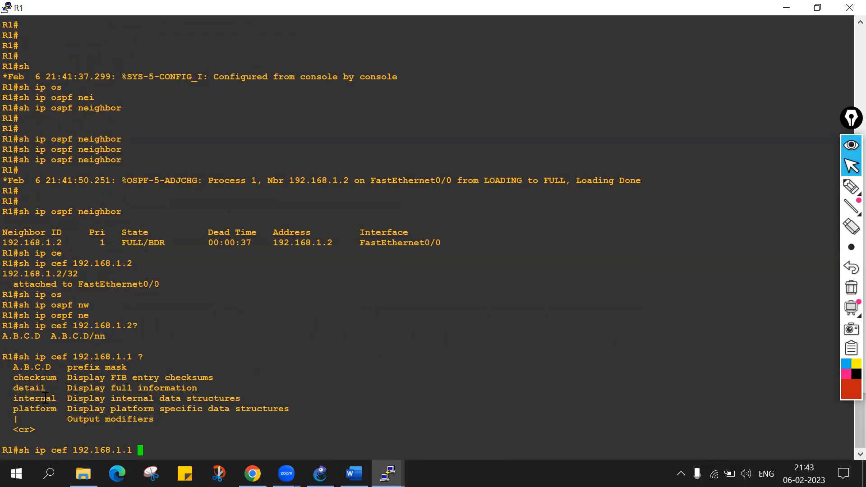
pyautogui.doubleClick(39, 368)
pyautogui.doubleClick(114, 325)
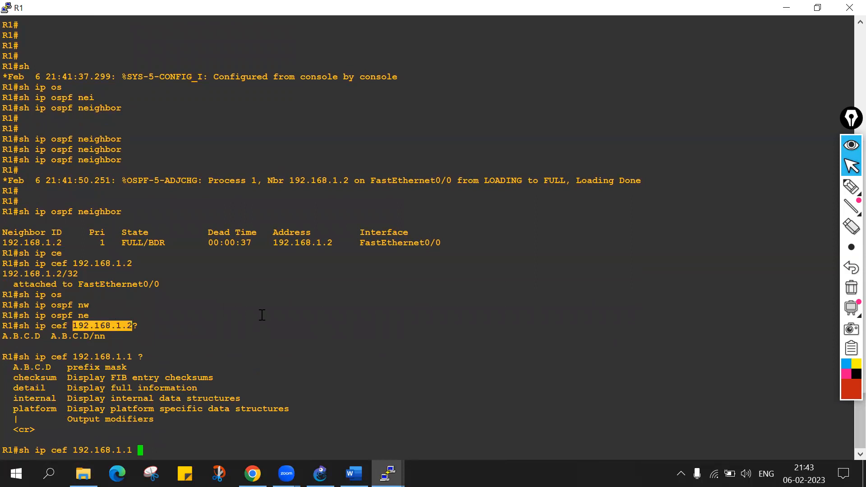
# Clear the unfinished sh ip cef 192.168.1.1 command from R1's prompt.
pyautogui.press('BackSpace')
pyautogui.press('BackSpace')
pyautogui.press('BackSpace')
pyautogui.press('BackSpace')
pyautogui.press('BackSpace')
pyautogui.press('BackSpace')
pyautogui.press('BackSpace')
pyautogui.press('BackSpace')
pyautogui.press('BackSpace')
pyautogui.press('BackSpace')
pyautogui.press('BackSpace')
pyautogui.press('BackSpace')
pyautogui.press('BackSpace')
pyautogui.press('BackSpace')
pyautogui.press('BackSpace')
pyautogui.press('BackSpace')
pyautogui.press('BackSpace')
pyautogui.press('BackSpace')
pyautogui.press('BackSpace')
pyautogui.press('BackSpace')
pyautogui.write('ah ip os')
pyautogui.press('Tab')
pyautogui.press('BackSpace')
pyautogui.press('BackSpace')
pyautogui.press('BackSpace')
pyautogui.press('BackSpace')
pyautogui.press('BackSpace')
pyautogui.press('BackSpace')
pyautogui.press('BackSpace')
pyautogui.press('BackSpace')
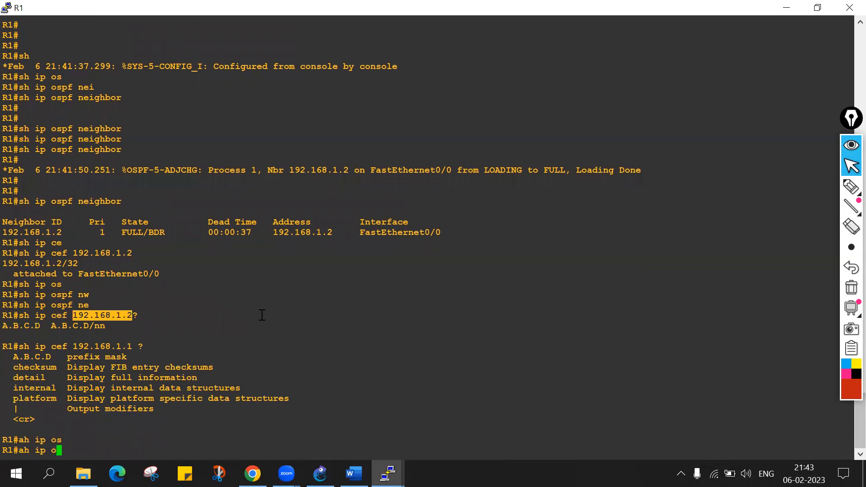
# List the options available after sh ip ospf neighbor on R1.
pyautogui.write('sh ip os')
pyautogui.press('Tab')
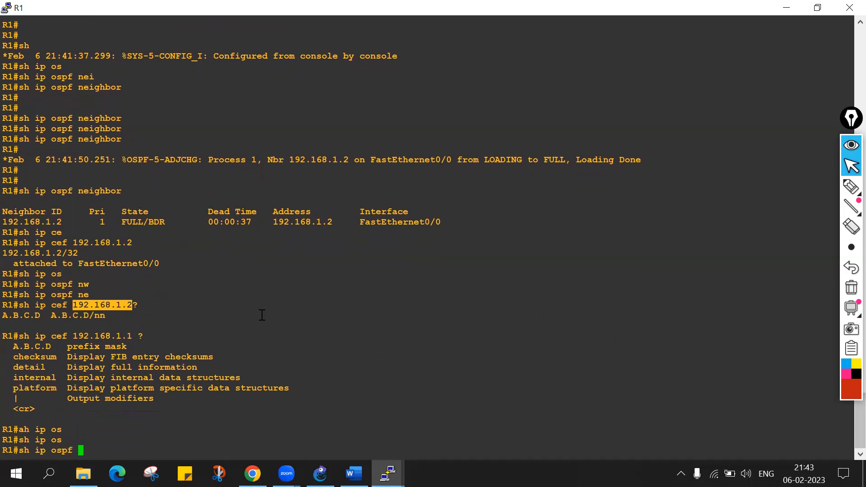
pyautogui.write('nei')
pyautogui.press('Tab')
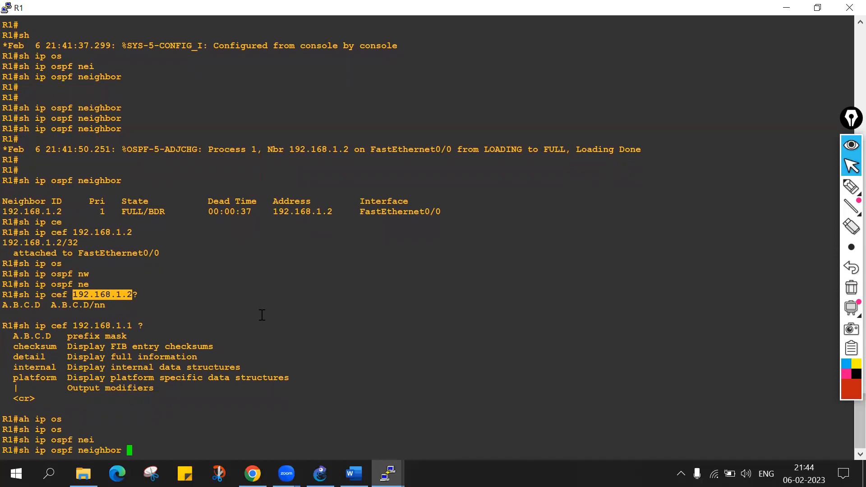
pyautogui.write('?')
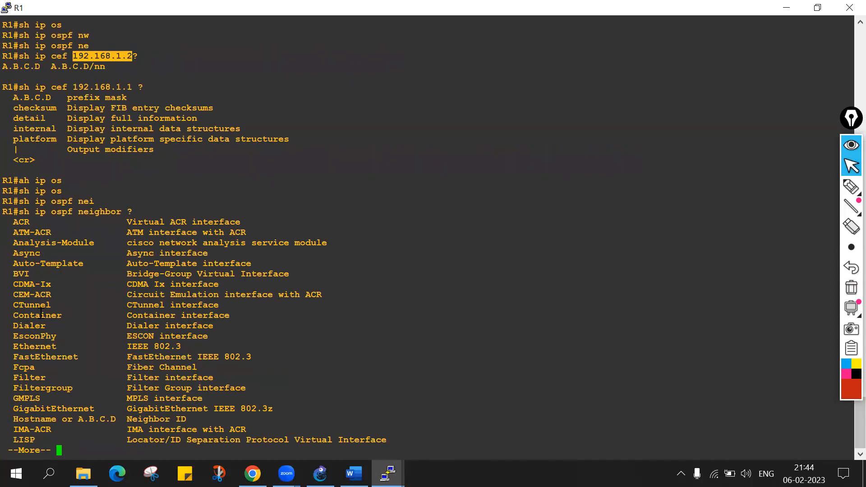
# Check the Ethernet and FastEthernet interface types in R1's help output, and list the options available after sh ip ospf neighbor fa0/0.
pyautogui.click(31, 345)
pyautogui.doubleClick(30, 346)
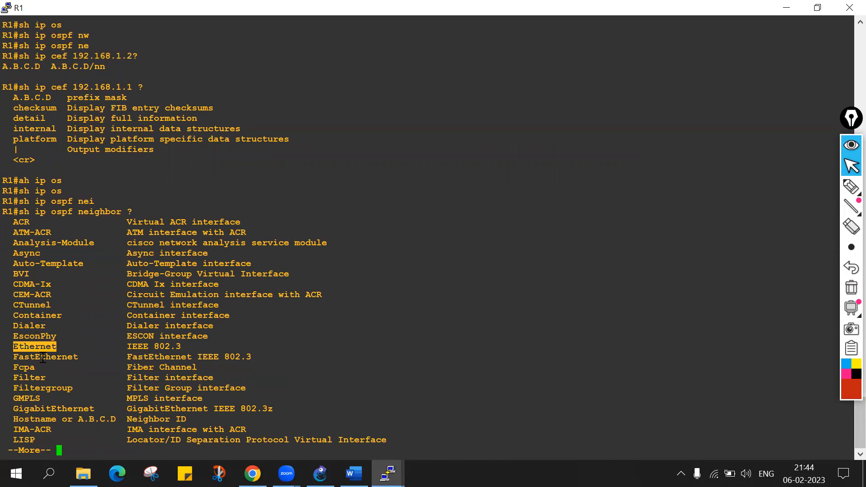
pyautogui.doubleClick(43, 357)
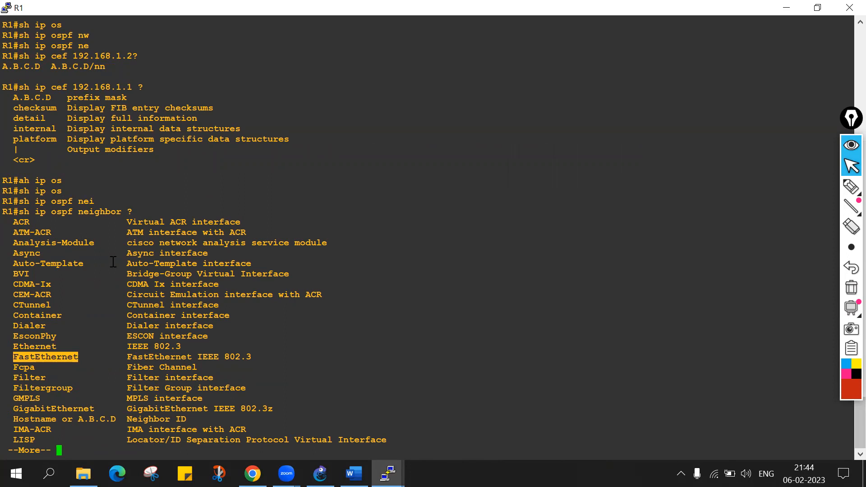
pyautogui.press('q')
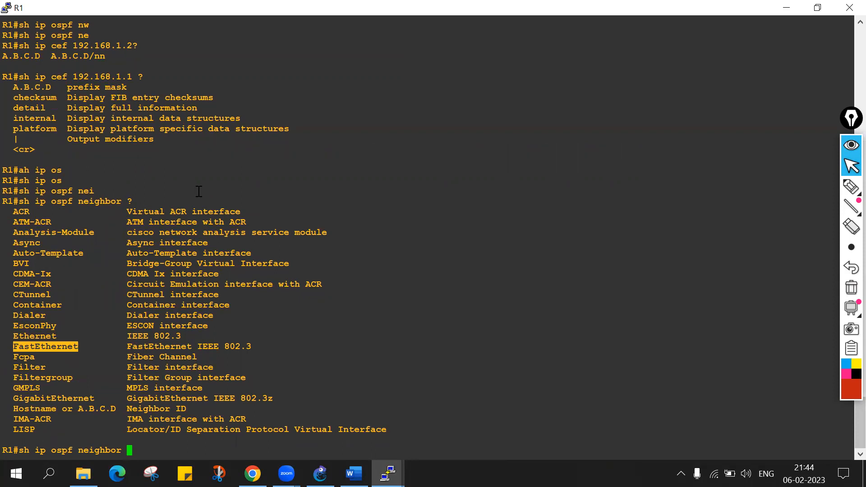
pyautogui.write('fa0/0 ?')
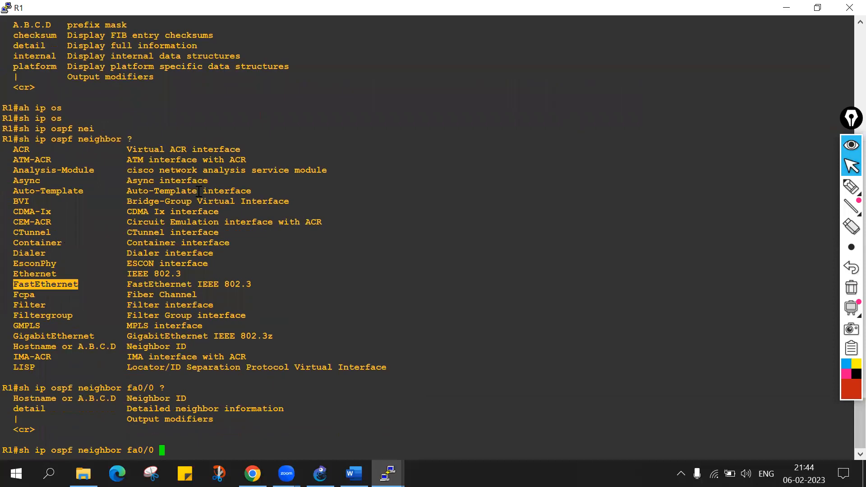
# Append detail to R1's sh ip ospf neighbor fa0/0 command and copy the whole line into a text note below R1 in the GNS3 topology.
pyautogui.doubleClick(34, 408)
pyautogui.rightClick(249, 389)
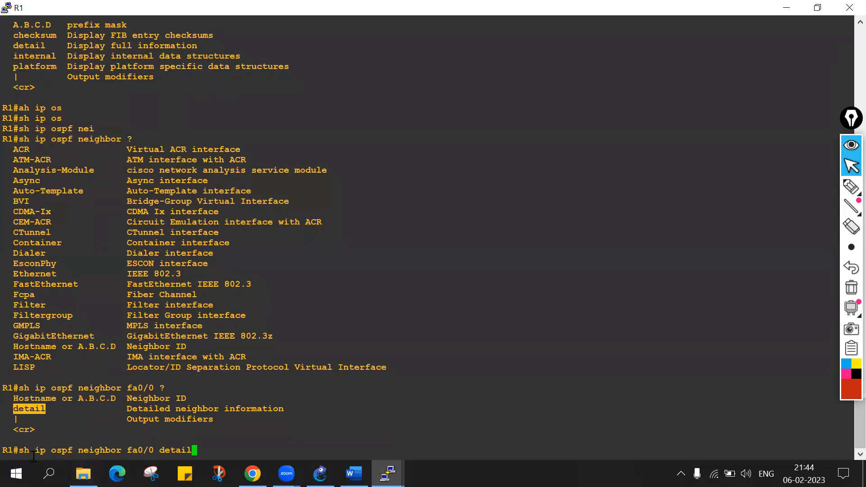
pyautogui.moveTo(27, 450); pyautogui.dragTo(355, 451)
pyautogui.hotkey('ctrl', 'c')
pyautogui.click(319, 473)
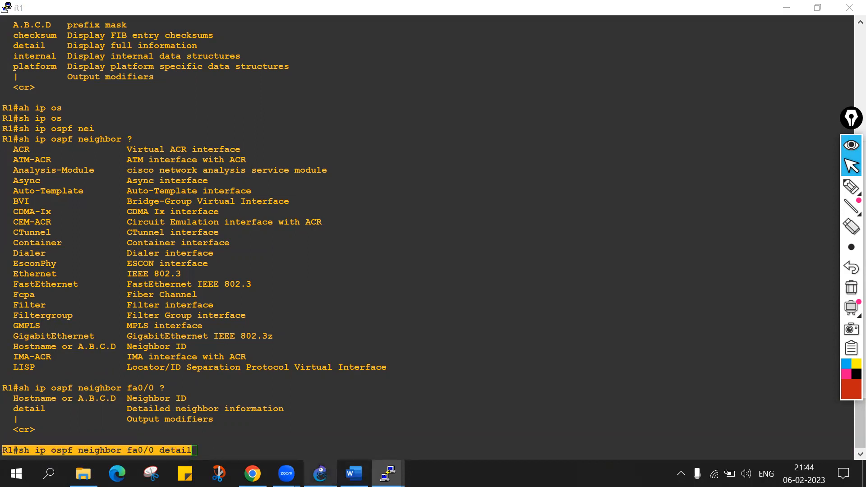
pyautogui.click(371, 51)
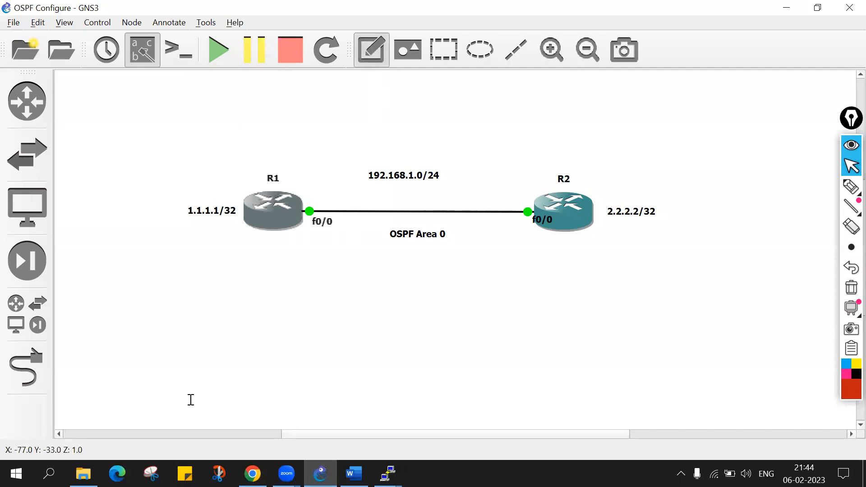
pyautogui.click(220, 303)
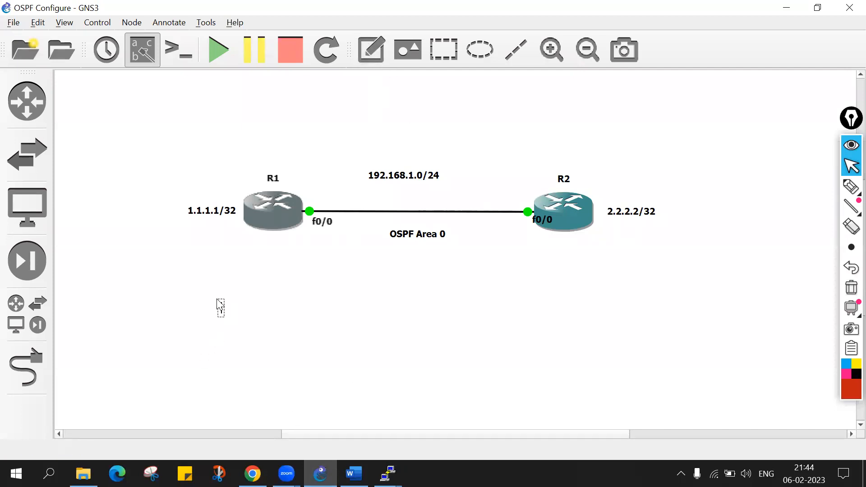
pyautogui.hotkey('ctrl', 'v')
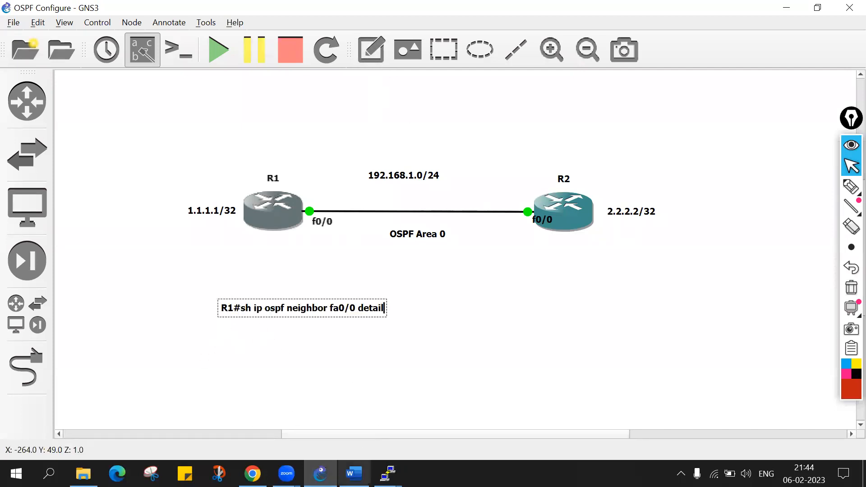
# Return to R1's console and run sh ip ospf neighbor fa0/0 detail.
pyautogui.moveTo(388, 473)
pyautogui.click(356, 424)
pyautogui.press('Return')
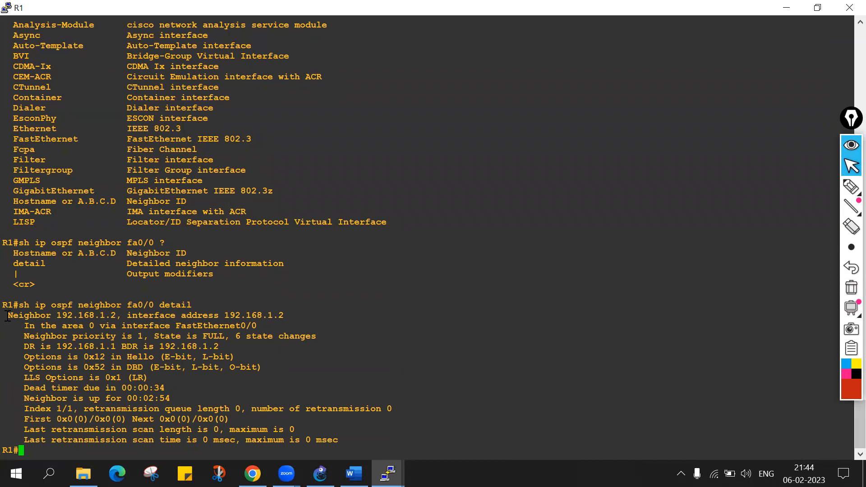
# Examine the neighbor address, area and interface, DR and BDR, Hello and DBD options, and neighbor uptime in R1's detailed output.
pyautogui.moveTo(9, 316); pyautogui.dragTo(286, 313)
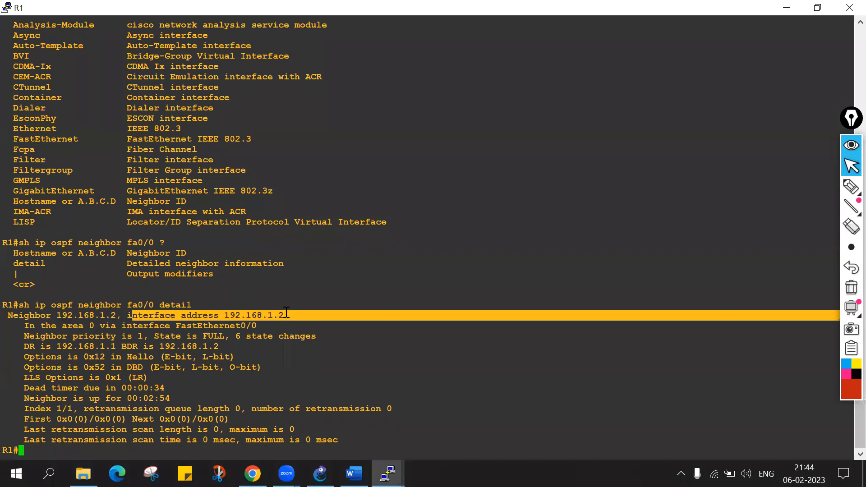
pyautogui.moveTo(28, 325); pyautogui.dragTo(246, 326)
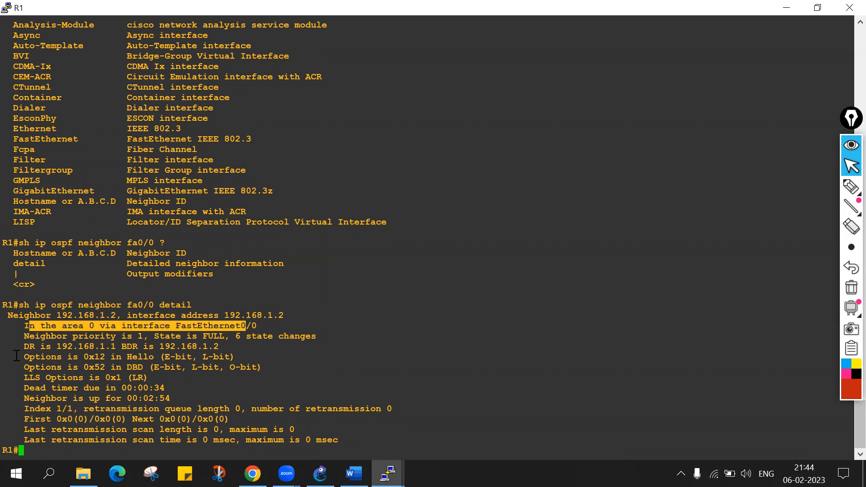
pyautogui.moveTo(19, 346); pyautogui.dragTo(212, 346)
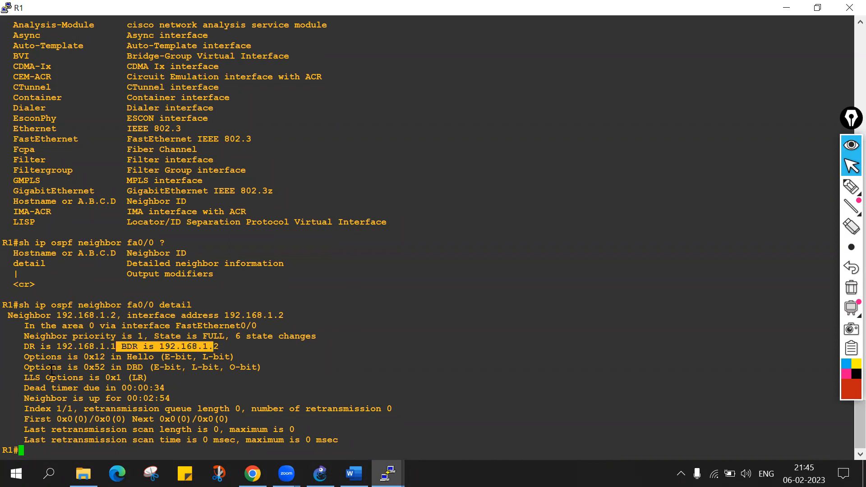
pyautogui.doubleClick(137, 357)
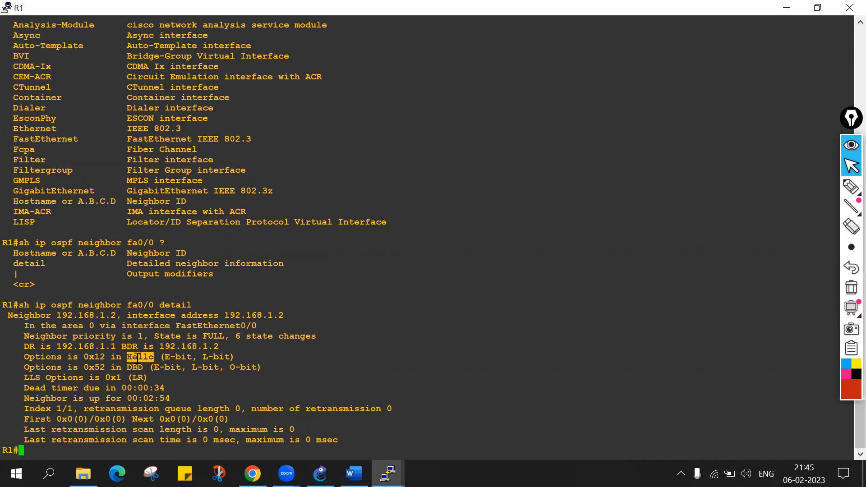
pyautogui.doubleClick(135, 368)
pyautogui.click(25, 398)
pyautogui.moveTo(26, 398); pyautogui.dragTo(127, 398)
pyautogui.doubleClick(53, 400)
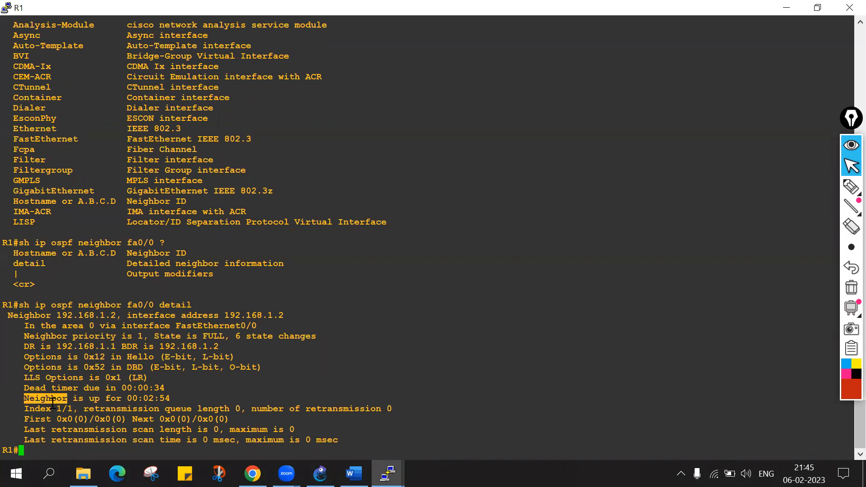
pyautogui.click(52, 402)
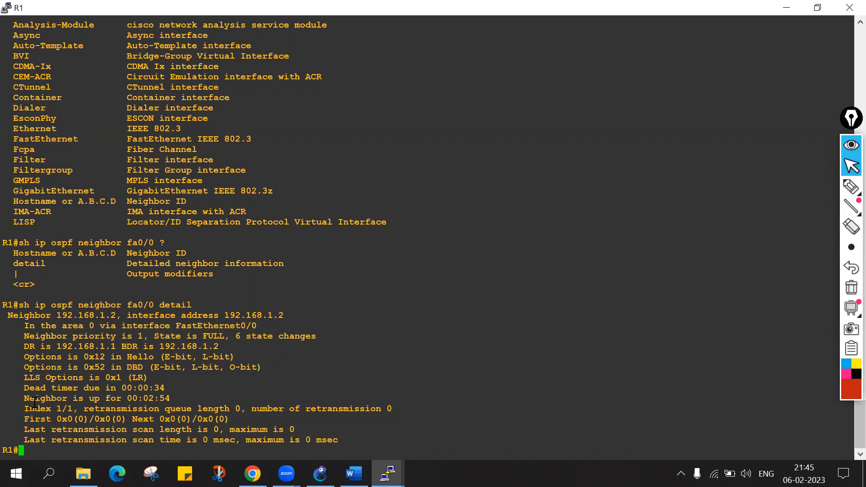
pyautogui.moveTo(24, 398); pyautogui.dragTo(168, 397)
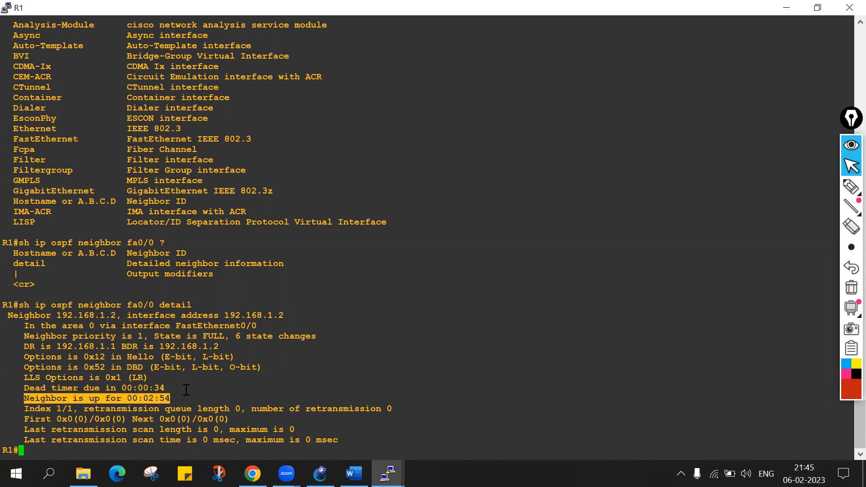
# Display the OSPF neighbor table on R1 with sh ip ospf neighbor.
pyautogui.press('Return')
pyautogui.press('Return')
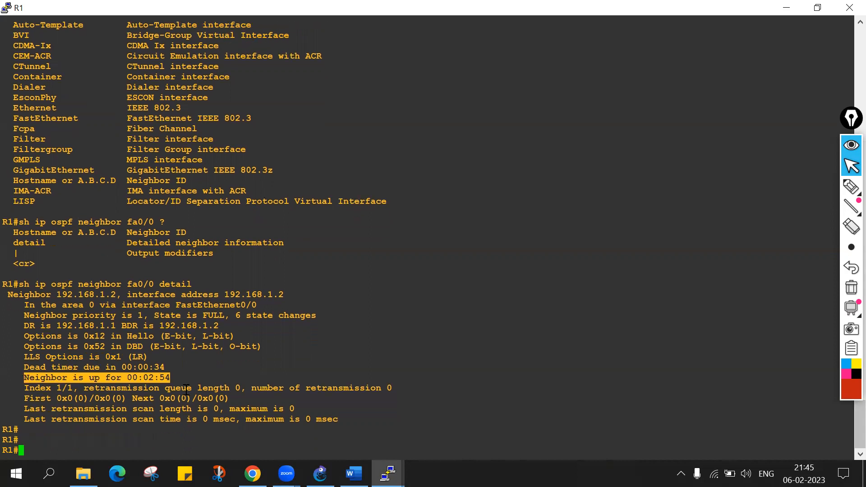
pyautogui.write('sh ip osp')
pyautogui.press('Tab')
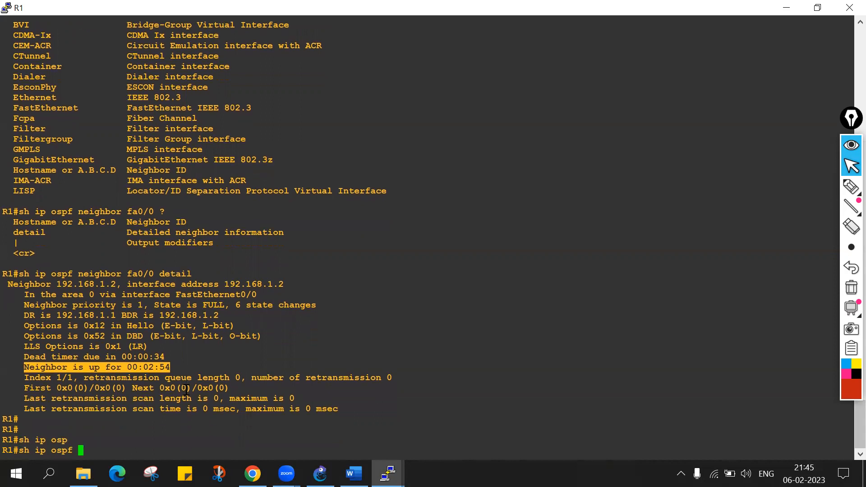
pyautogui.write('nei')
pyautogui.press('Tab')
pyautogui.press('Return')
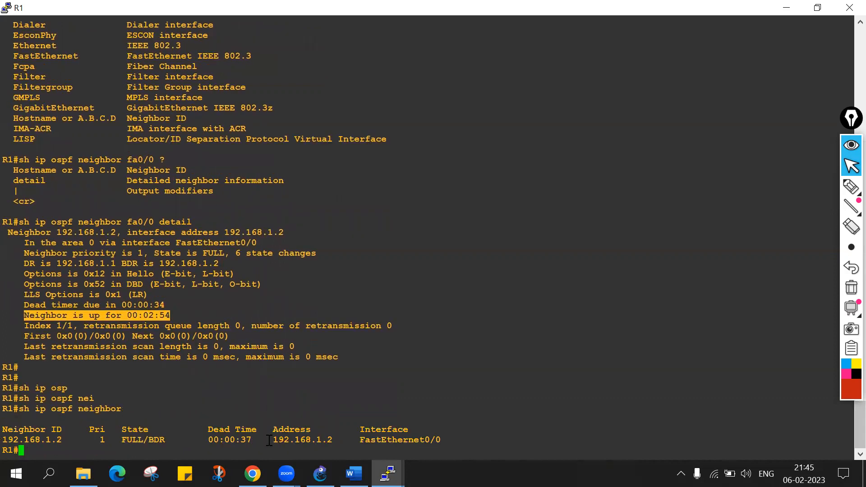
# Copy the R1#sh ip ospf neighbor line into a GNS3 text note and align it directly above the fa0/0 detail note.
pyautogui.moveTo(3, 408); pyautogui.dragTo(122, 405)
pyautogui.hotkey('ctrl', 'c')
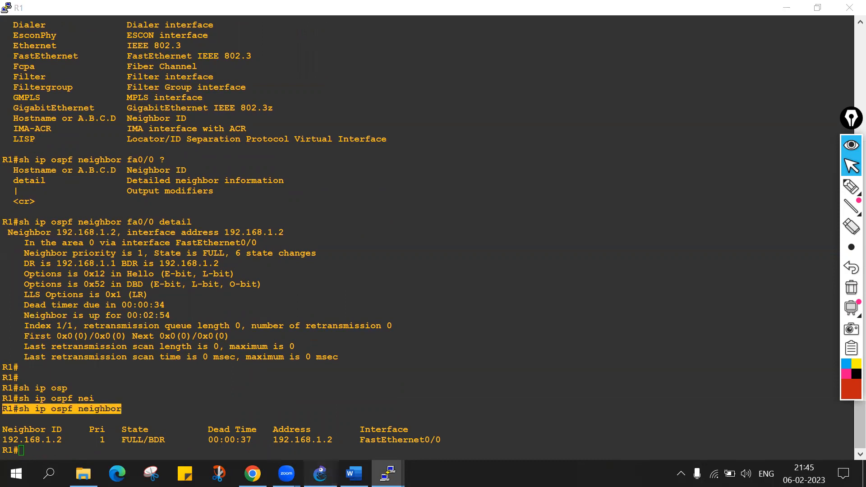
pyautogui.click(320, 473)
pyautogui.click(372, 49)
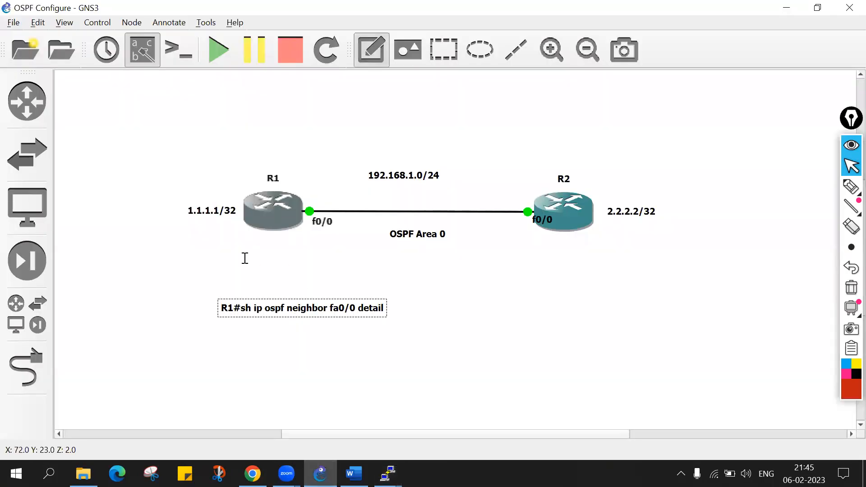
pyautogui.click(223, 288)
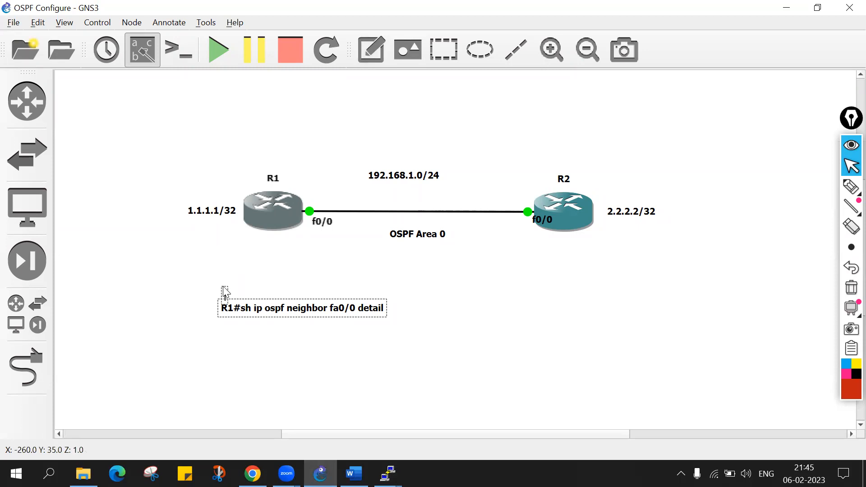
pyautogui.hotkey('ctrl', 'v')
pyautogui.click(256, 271)
pyautogui.click(255, 297)
pyautogui.moveTo(255, 298); pyautogui.dragTo(252, 294)
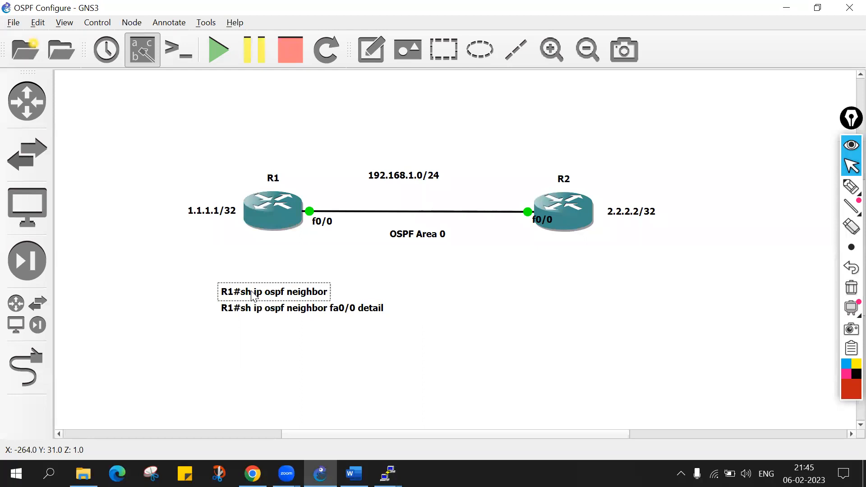
pyautogui.click(416, 311)
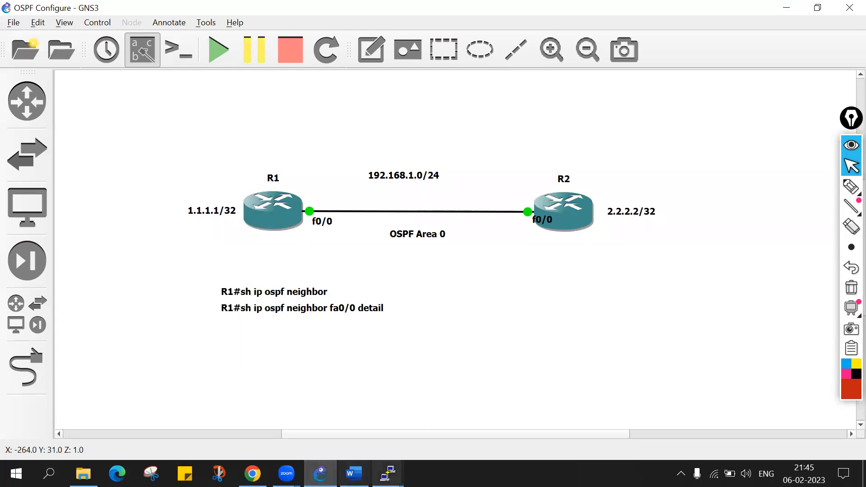
# Switch to R2's console and leave router configuration mode for the privileged EXEC prompt.
pyautogui.moveTo(388, 474)
pyautogui.click(450, 418)
pyautogui.press('Return')
pyautogui.press('Return')
pyautogui.press('Return')
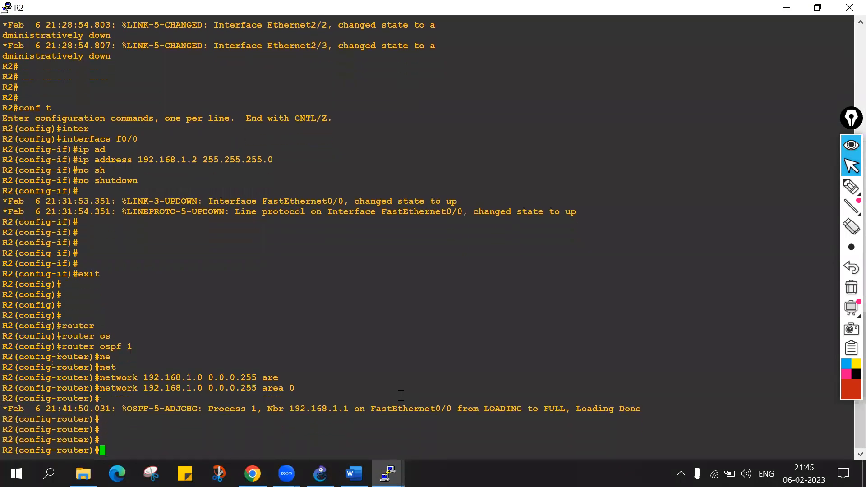
pyautogui.hotkey('ctrl', 'z')
pyautogui.press('Return')
pyautogui.press('Return')
pyautogui.press('Return')
# Display the OSPF neighbor table on R2 with sh ip ospf neighbor.
pyautogui.write('s')
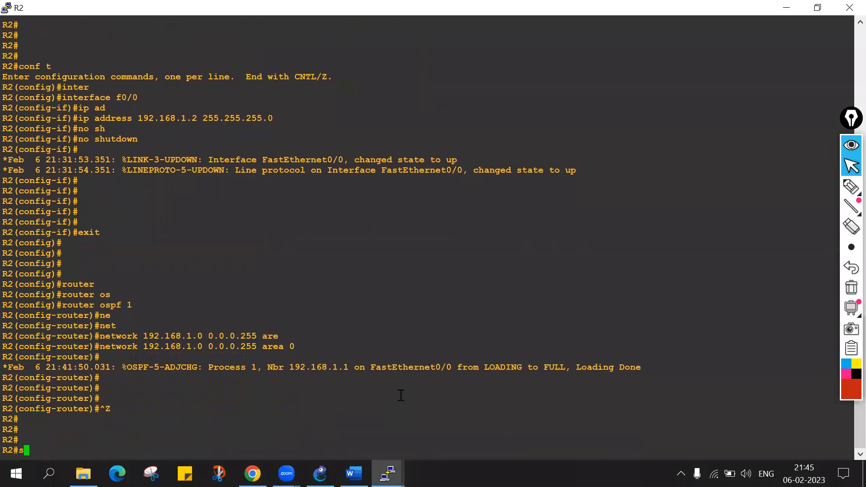
pyautogui.write('h ip os')
pyautogui.press('Tab')
pyautogui.write('nei')
pyautogui.press('Tab')
pyautogui.press('Return')
pyautogui.press('Return')
pyautogui.press('Return')
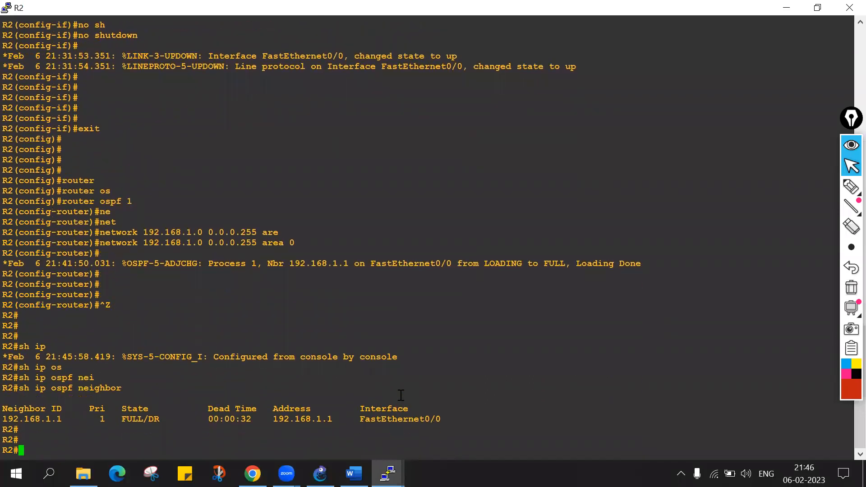
# Examine the address and state of R2's OSPF neighbor, and add blank prompt lines.
pyautogui.moveTo(274, 416); pyautogui.dragTo(331, 413)
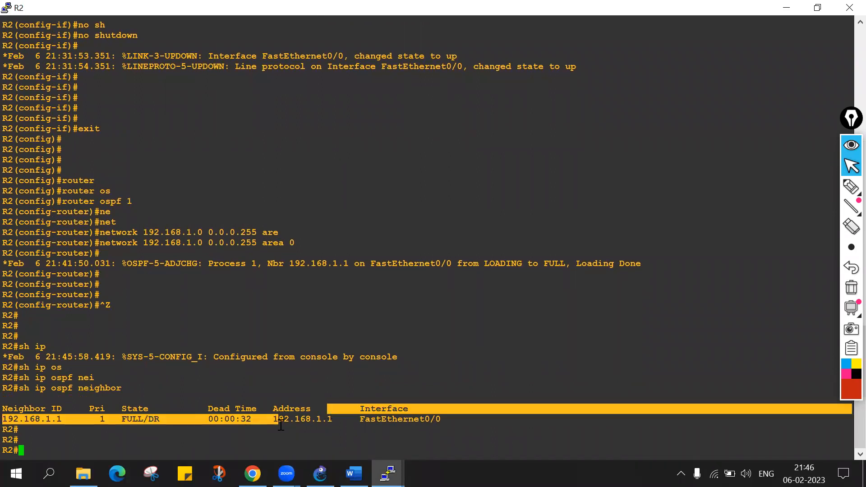
pyautogui.doubleClick(135, 419)
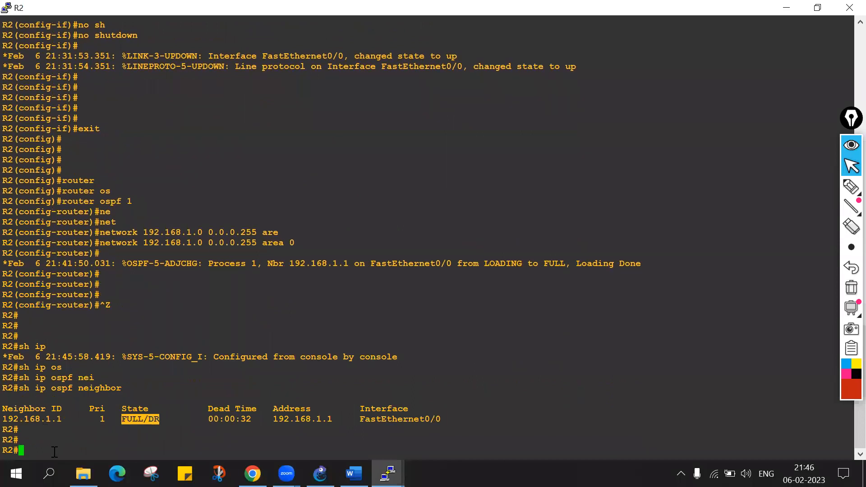
pyautogui.press('Return')
pyautogui.press('Return')
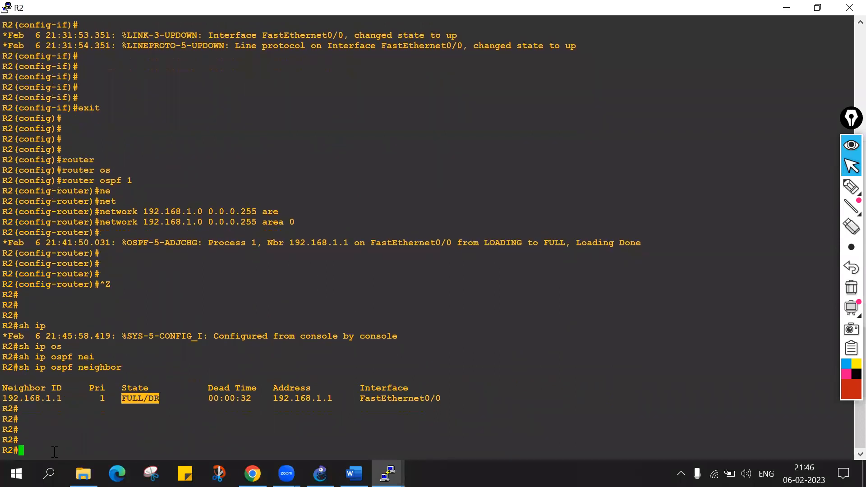
# Try to complete a sh ip ospf rout command on R2, and trim the entry back to sh ip.
pyautogui.write('sh ip os')
pyautogui.press('Tab')
pyautogui.write('rou')
pyautogui.press('Tab')
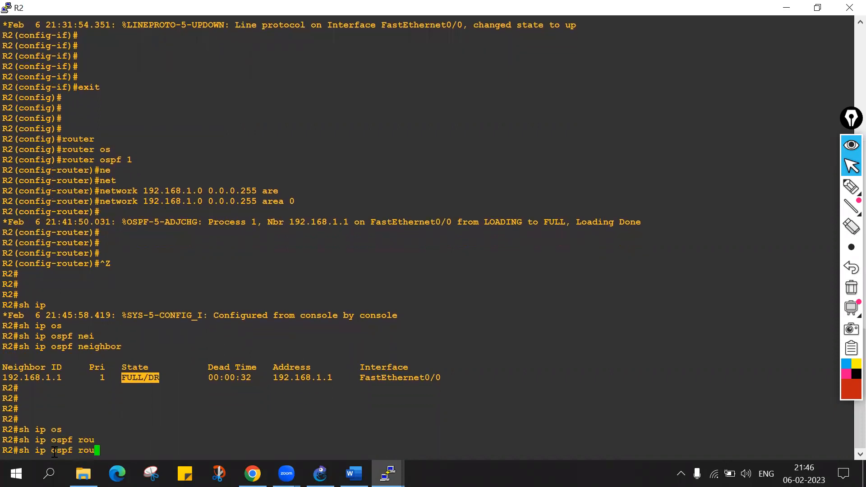
pyautogui.write('t')
pyautogui.press('Tab')
pyautogui.press('BackSpace')
pyautogui.press('BackSpace')
pyautogui.press('BackSpace')
pyautogui.press('BackSpace')
pyautogui.press('BackSpace')
pyautogui.press('BackSpace')
pyautogui.press('BackSpace')
# Display the OSPF routes in R2's routing table with sh ip route ospf.
pyautogui.write('rou')
pyautogui.press('Tab')
pyautogui.write('os')
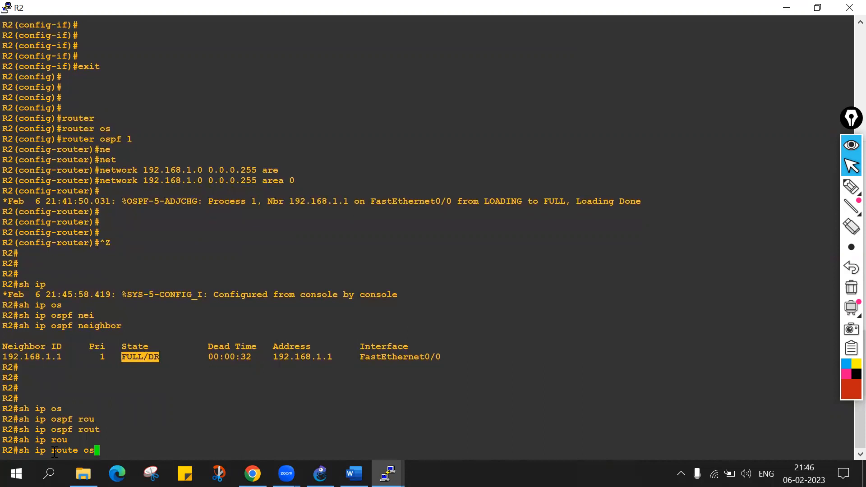
pyautogui.press('Tab')
pyautogui.press('Return')
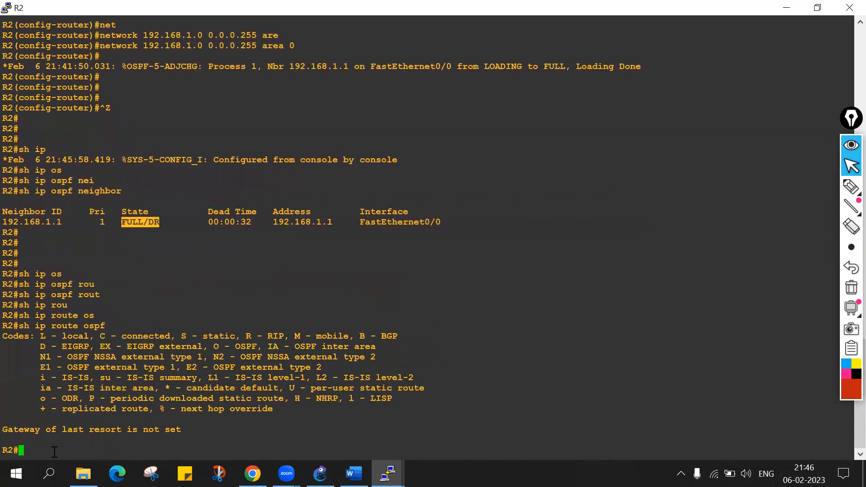
# Display R2's full routing table with sh ip route.
pyautogui.press('Return')
pyautogui.press('Return')
pyautogui.press('Up')
pyautogui.press('BackSpace')
pyautogui.press('BackSpace')
pyautogui.press('BackSpace')
pyautogui.press('BackSpace')
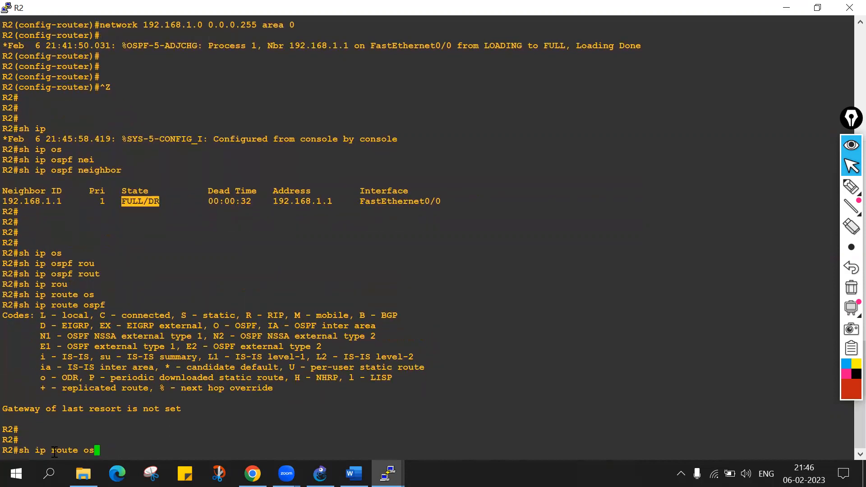
pyautogui.press('Return')
pyautogui.press('Return')
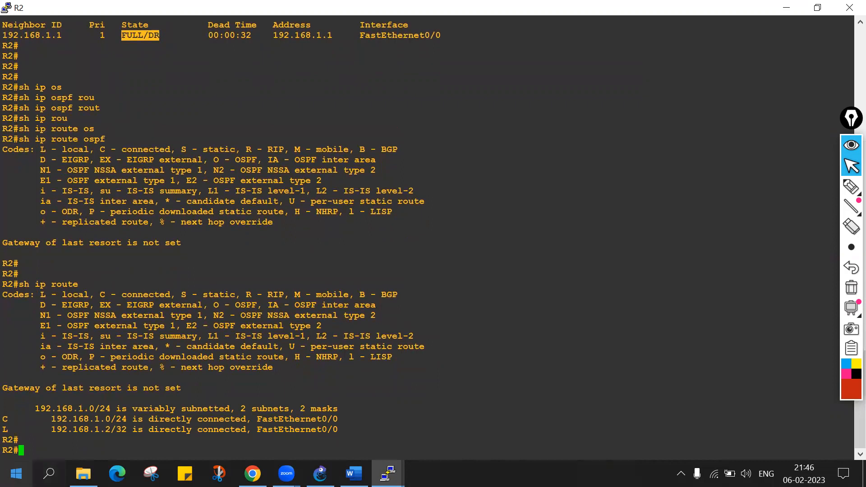
# Examine the directly connected and local 192.168.1.0 entries in R2's routing table.
pyautogui.moveTo(8, 411); pyautogui.dragTo(338, 431)
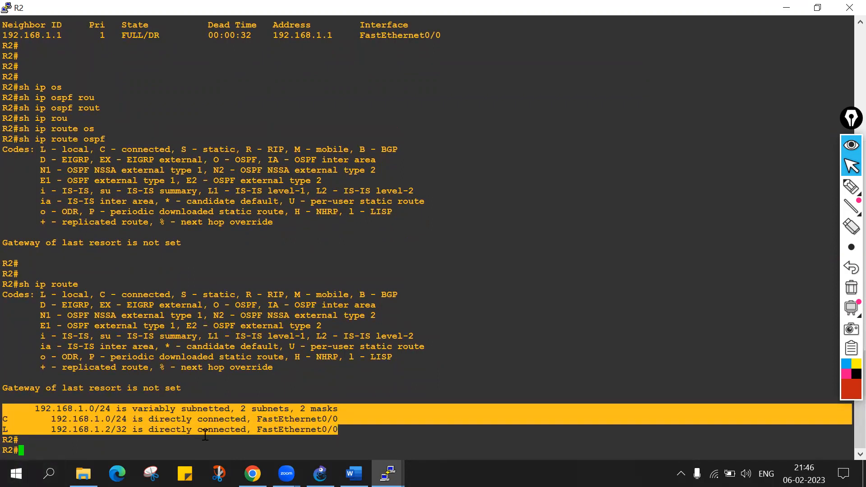
pyautogui.moveTo(8, 419); pyautogui.dragTo(58, 419)
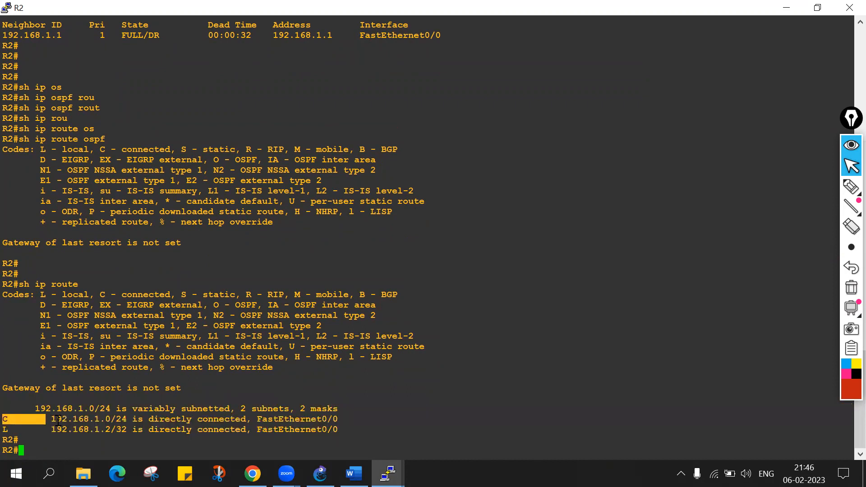
pyautogui.doubleClick(58, 419)
pyautogui.click(86, 445)
# Display R2's OSPF process details with sh ip ospf.
pyautogui.press('Return')
pyautogui.press('Return')
pyautogui.write('sh')
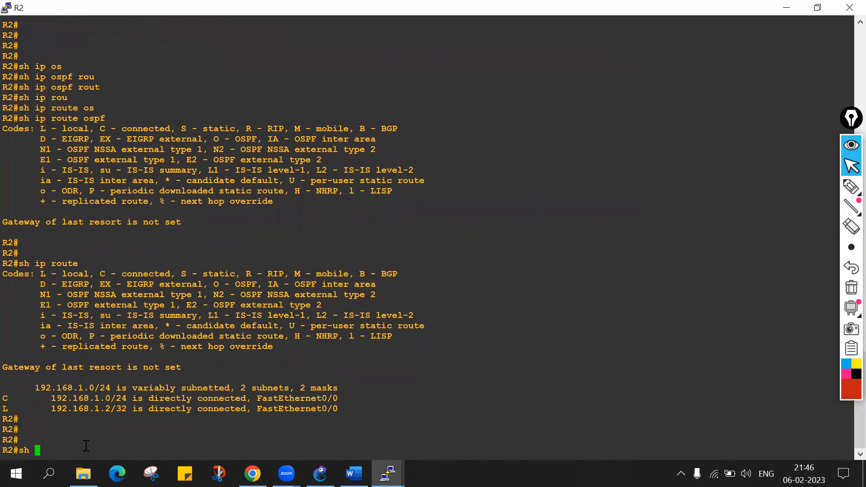
pyautogui.write('ip os')
pyautogui.press('Tab')
pyautogui.press('Return')
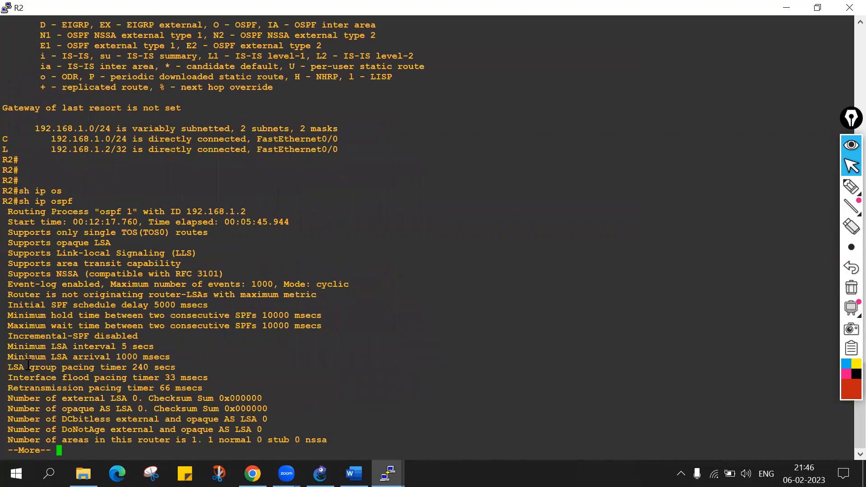
# Examine the routing process, router ID and start time in R2's OSPF process details.
pyautogui.moveTo(10, 212); pyautogui.dragTo(134, 212)
pyautogui.doubleClick(175, 212)
pyautogui.click(188, 210)
pyautogui.doubleClick(8, 169)
pyautogui.moveTo(181, 211); pyautogui.dragTo(250, 211)
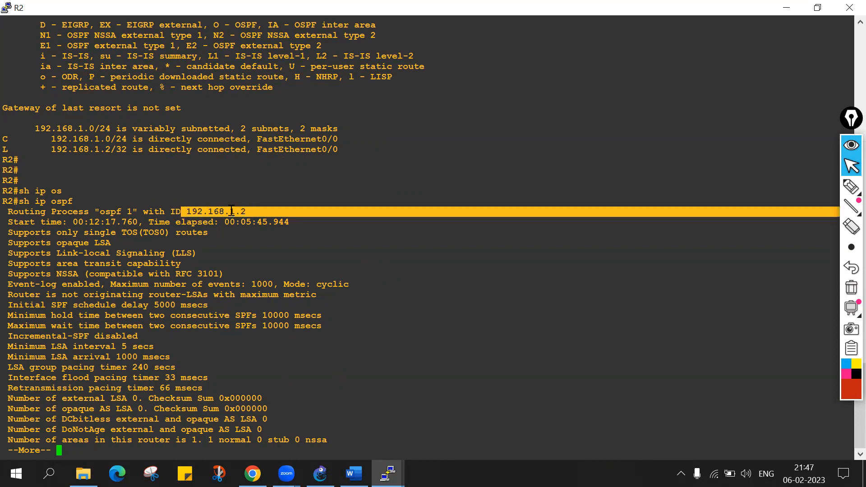
pyautogui.doubleClick(231, 211)
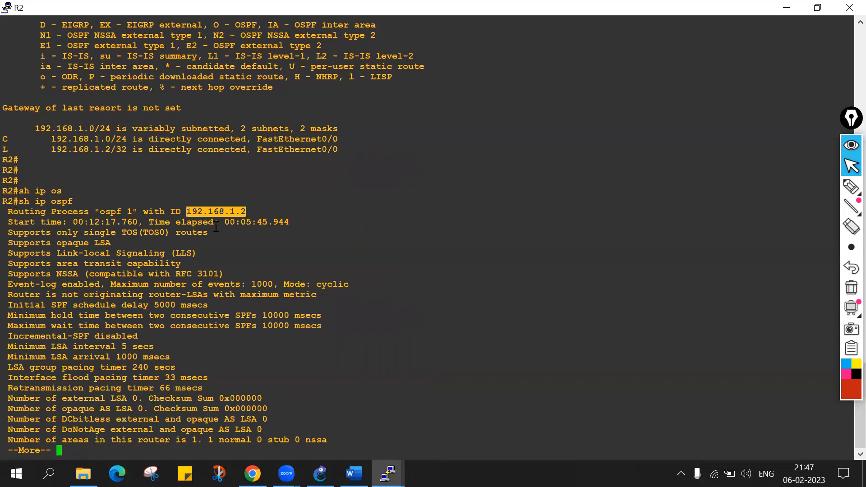
pyautogui.doubleClick(220, 212)
pyautogui.moveTo(14, 221); pyautogui.dragTo(239, 230)
pyautogui.click(41, 265)
pyautogui.moveTo(8, 210); pyautogui.dragTo(131, 409)
# Page through the rest of R2's OSPF process output to its end and review the backbone area section.
pyautogui.press('Return')
pyautogui.press('Return')
pyautogui.press('Return')
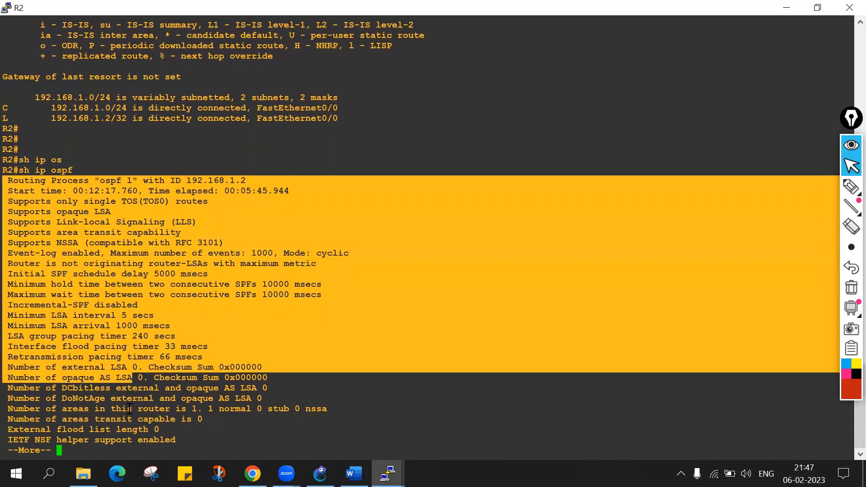
pyautogui.press('Return')
pyautogui.press('Return')
pyautogui.press('Return')
pyautogui.press('Return')
pyautogui.press('Return')
pyautogui.press('Return')
pyautogui.press('Return')
pyautogui.press('Return')
pyautogui.press('Return')
pyautogui.press('Return')
pyautogui.press('Return')
pyautogui.press('Return')
pyautogui.press('Return')
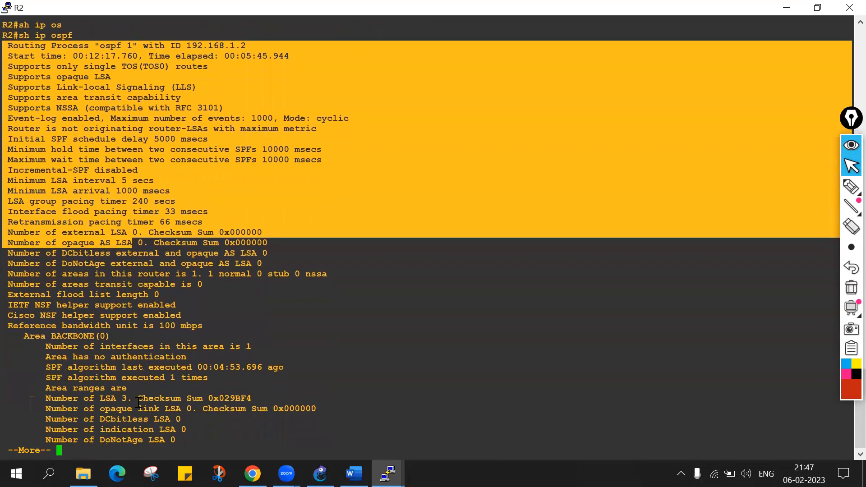
pyautogui.press('Return')
pyautogui.press('Return')
pyautogui.press('Return')
pyautogui.press('Return')
pyautogui.press('Return')
pyautogui.press('Return')
pyautogui.press('Return')
pyautogui.press('Return')
pyautogui.press('Return')
pyautogui.press('Return')
pyautogui.press('Return')
pyautogui.press('Return')
pyautogui.click(151, 315)
pyautogui.moveTo(151, 315); pyautogui.dragTo(314, 112)
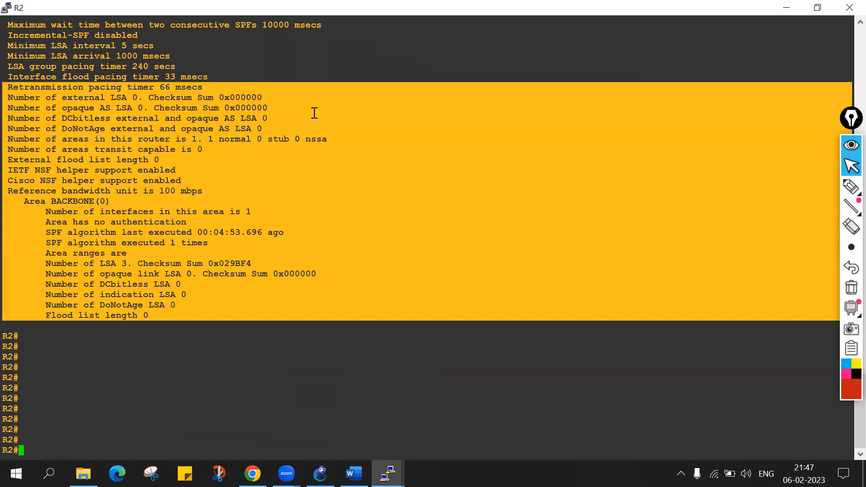
# Switch to the GNS3 topology and review the link between R1 and R2.
pyautogui.click(189, 369)
pyautogui.moveTo(388, 473)
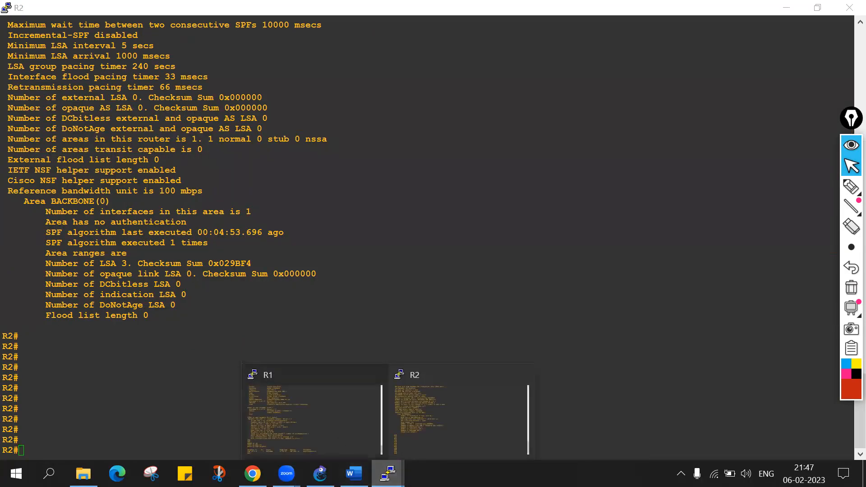
pyautogui.click(321, 474)
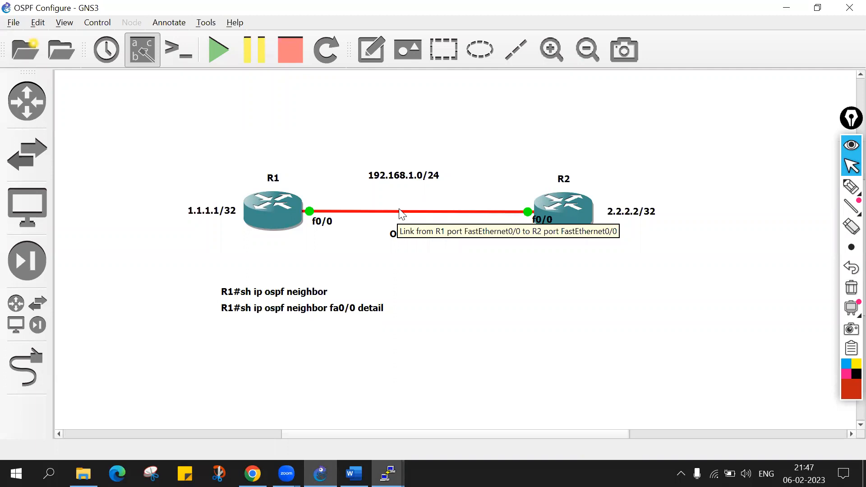
# Switch to the R1 console and enter global configuration mode with conf t.
pyautogui.moveTo(388, 473)
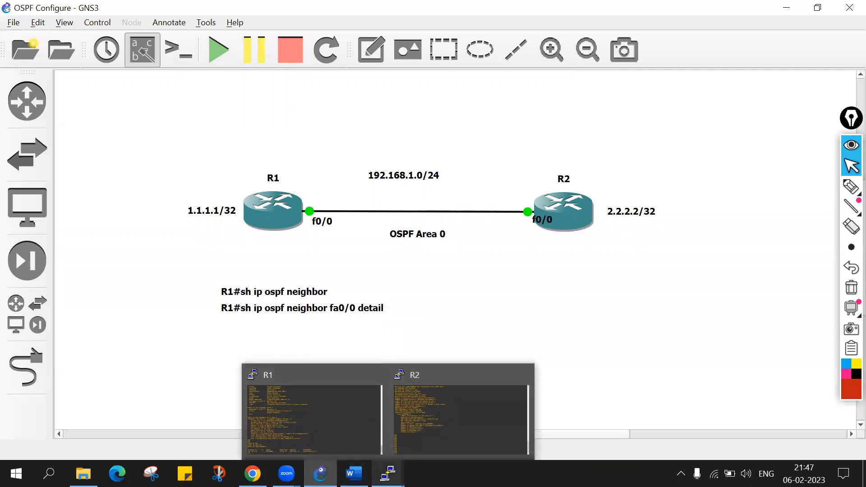
pyautogui.click(314, 418)
pyautogui.press('Return')
pyautogui.press('Return')
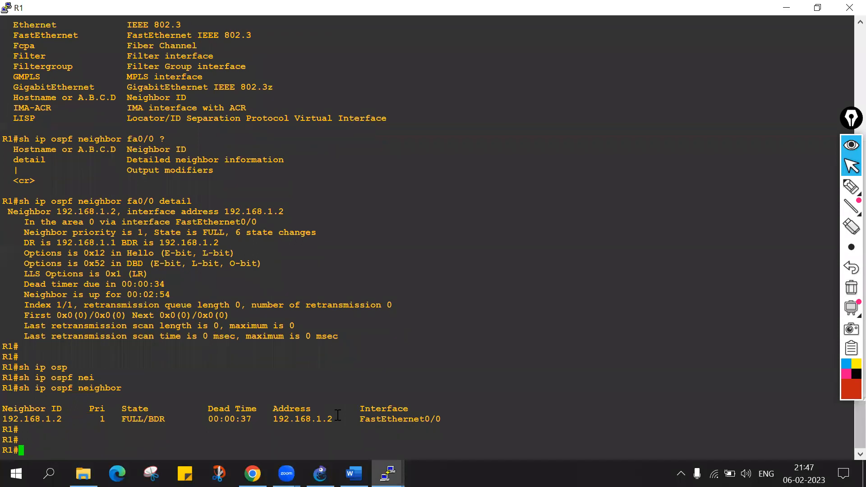
pyautogui.press('Return')
pyautogui.press('Return')
pyautogui.press('Return')
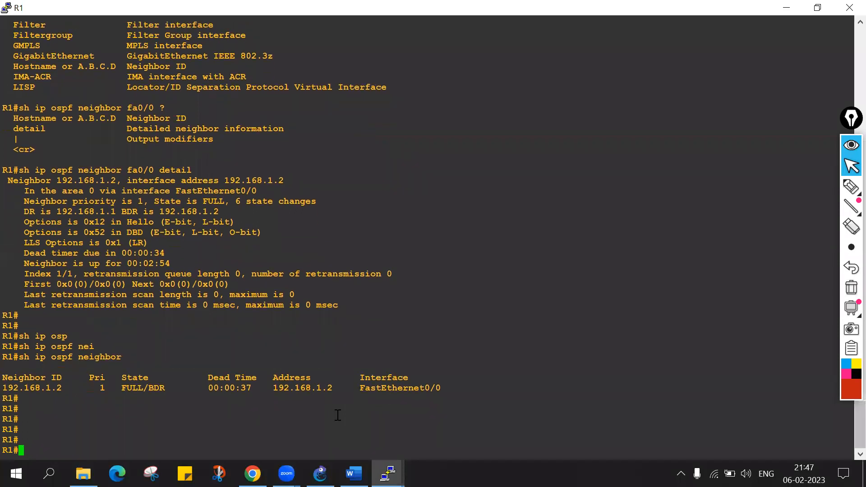
pyautogui.write('conf t')
pyautogui.press('Return')
# Look up the allowed loopback numbers on R1 and create interface loopback 0.
pyautogui.write('inter')
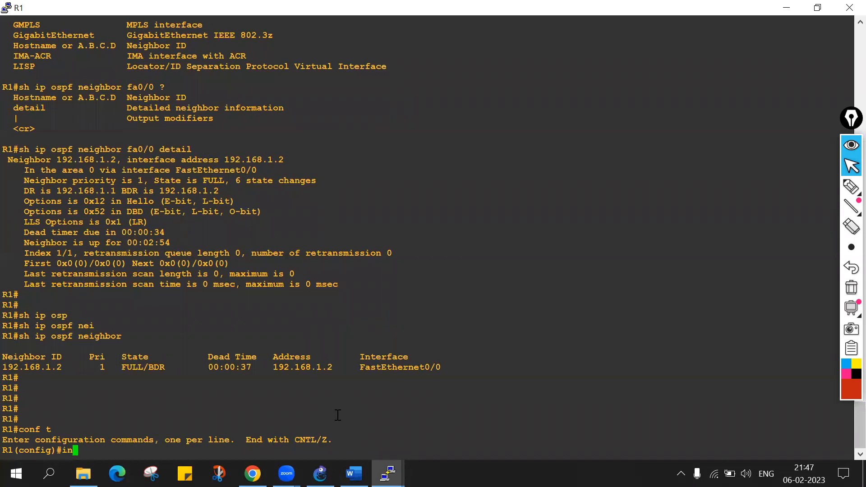
pyautogui.press('Tab')
pyautogui.write('lo')
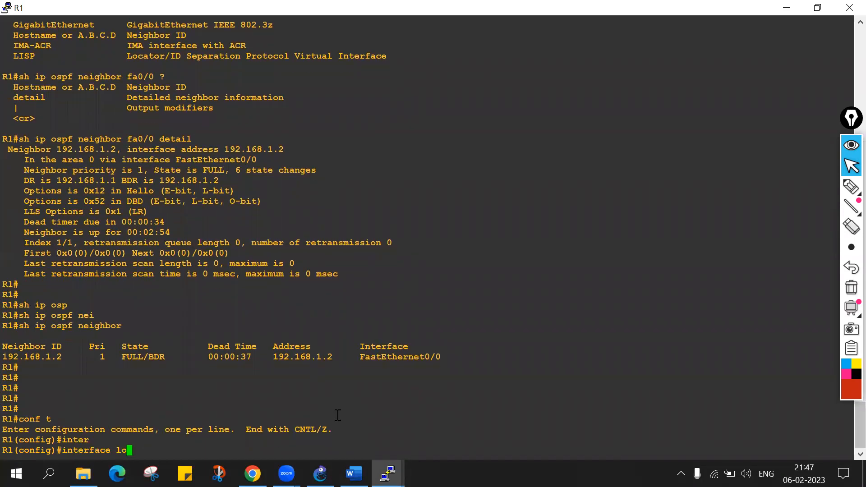
pyautogui.press('Tab')
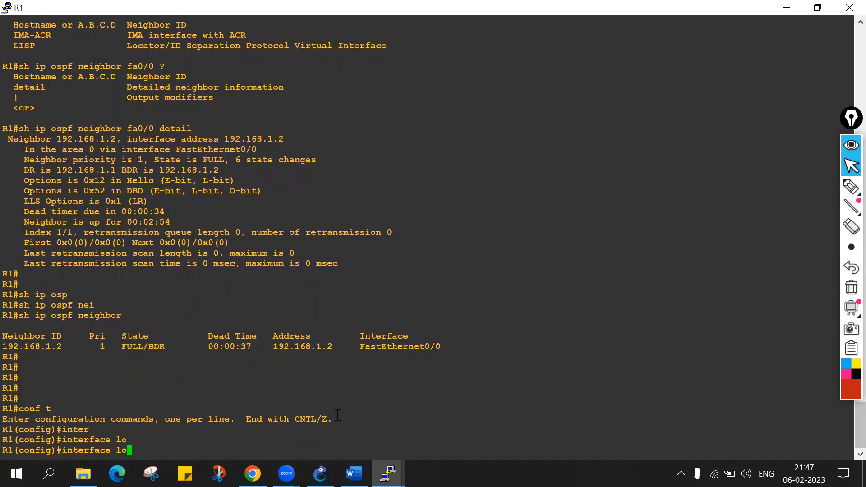
pyautogui.write('o')
pyautogui.press('Tab')
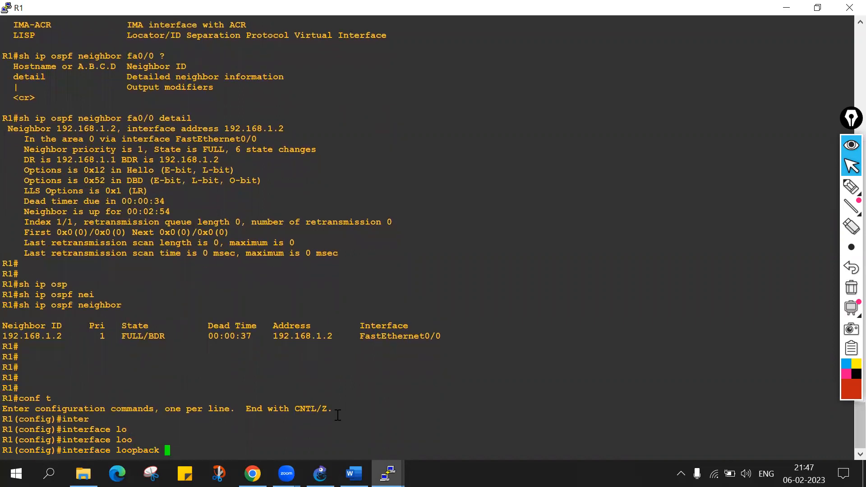
pyautogui.write('?')
pyautogui.write('0')
pyautogui.press('Return')
# Assign IP address 1.1.1.1 with mask 255.255.255.255 to R1's loopback 0.
pyautogui.write('ip ad')
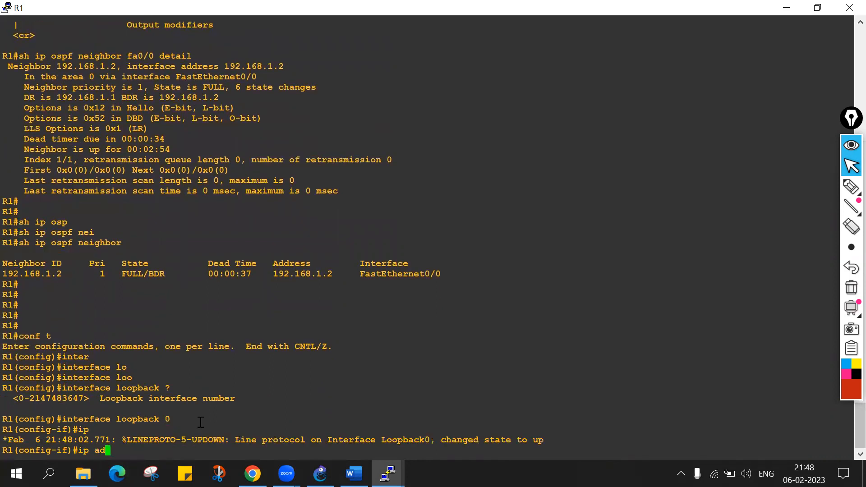
pyautogui.press('Tab')
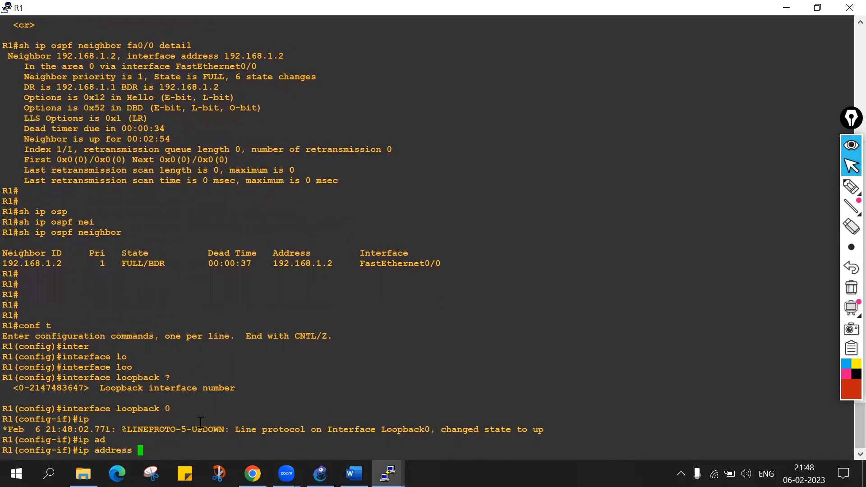
pyautogui.write('1.1.1.1 255.255.255.255')
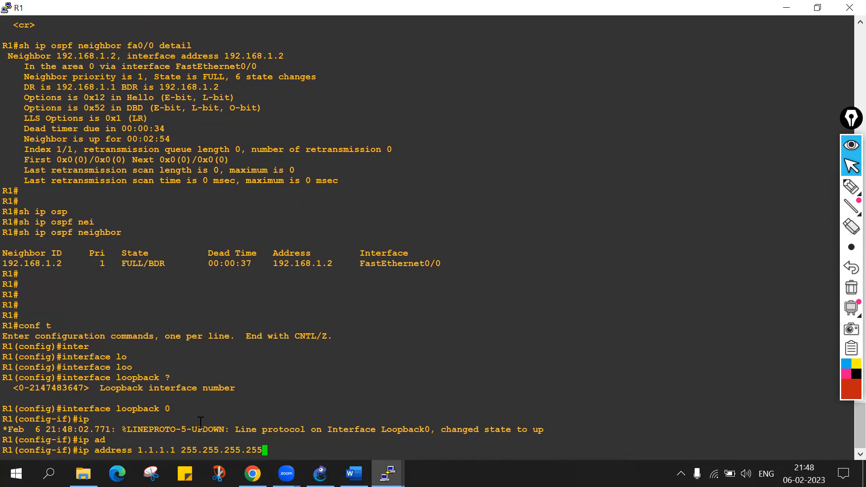
pyautogui.press('Return')
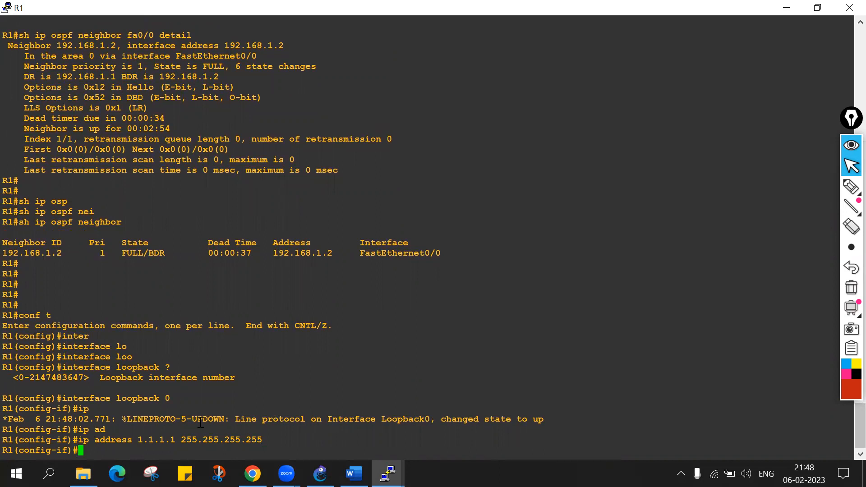
pyautogui.press('Return')
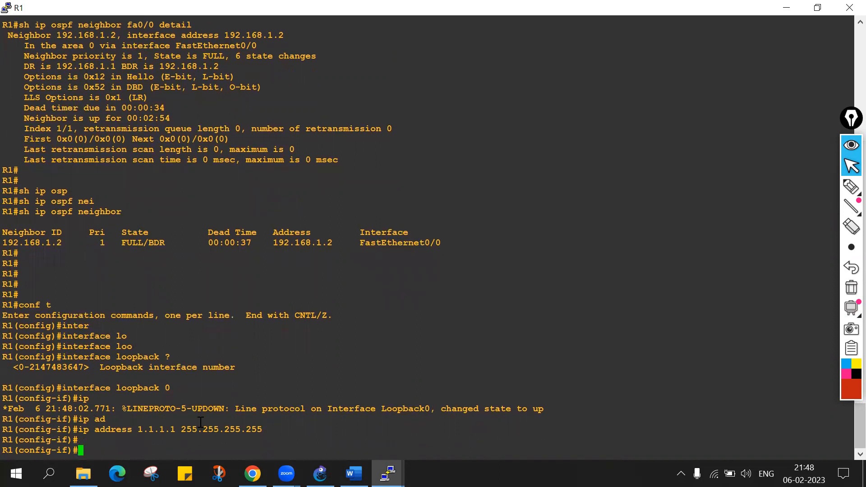
# Exit R1's interface configuration back to global configuration mode.
pyautogui.write('dxit')
pyautogui.press('BackSpace')
pyautogui.press('BackSpace')
pyautogui.press('BackSpace')
pyautogui.press('BackSpace')
pyautogui.write('exit')
pyautogui.press('Return')
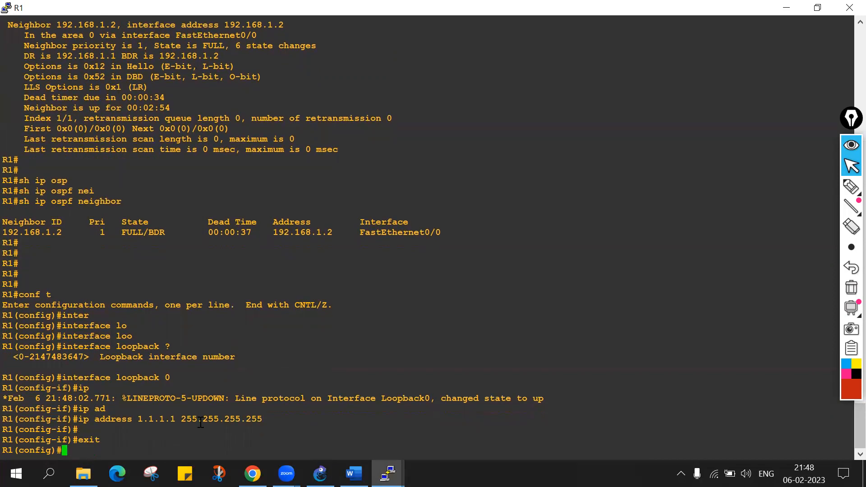
# Switch to the R2 console and enter global configuration mode with conf t.
pyautogui.click(388, 473)
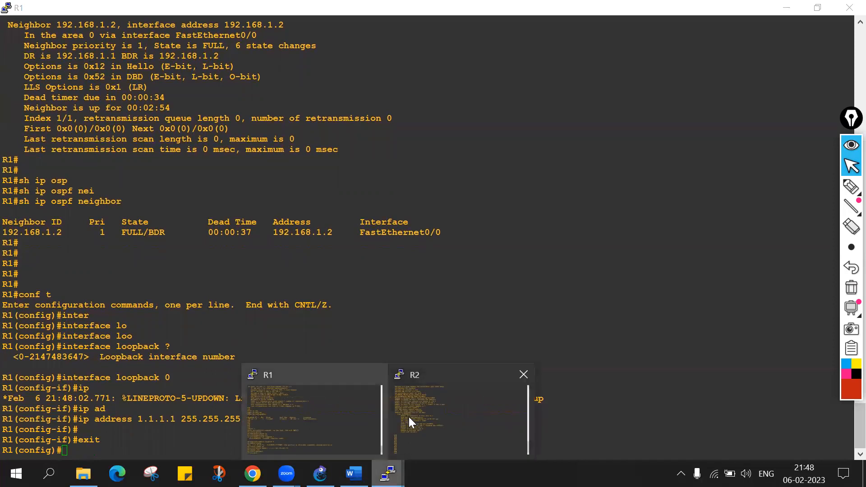
pyautogui.click(445, 407)
pyautogui.press('Return')
pyautogui.press('Return')
pyautogui.write('conf t')
pyautogui.press('Return')
# Create interface loopback 0 on R2.
pyautogui.write('interface')
pyautogui.press('Tab')
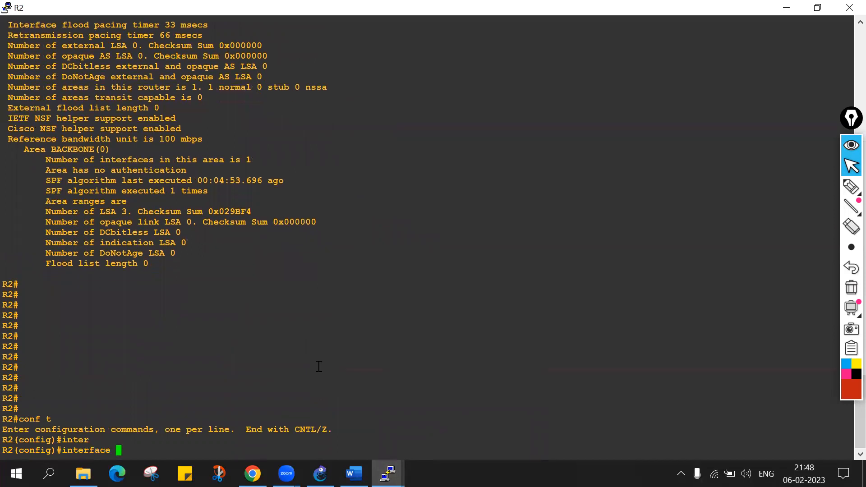
pyautogui.write('loo')
pyautogui.press('Tab')
pyautogui.write('0')
pyautogui.press('Return')
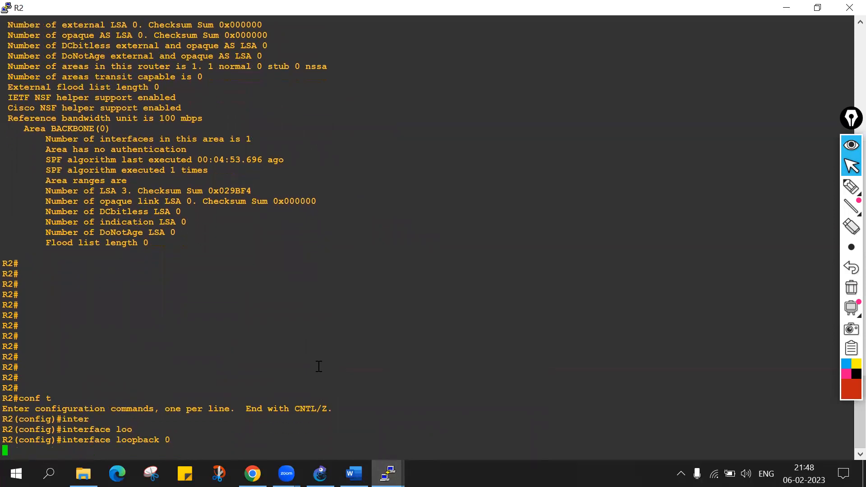
# Assign IP address 2.2.2.2 with mask 255.255.255.255 to R2's loopback 0.
pyautogui.write('ip ad')
pyautogui.press('Tab')
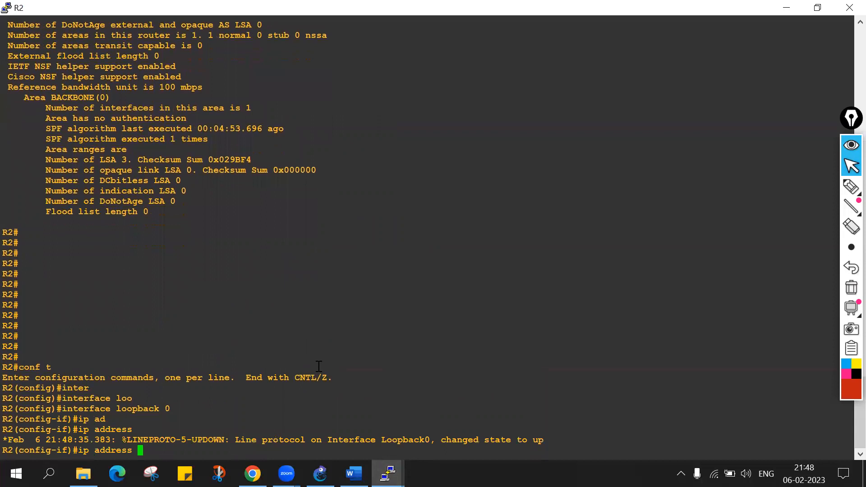
pyautogui.write('2.2.2.2 255.255.25')
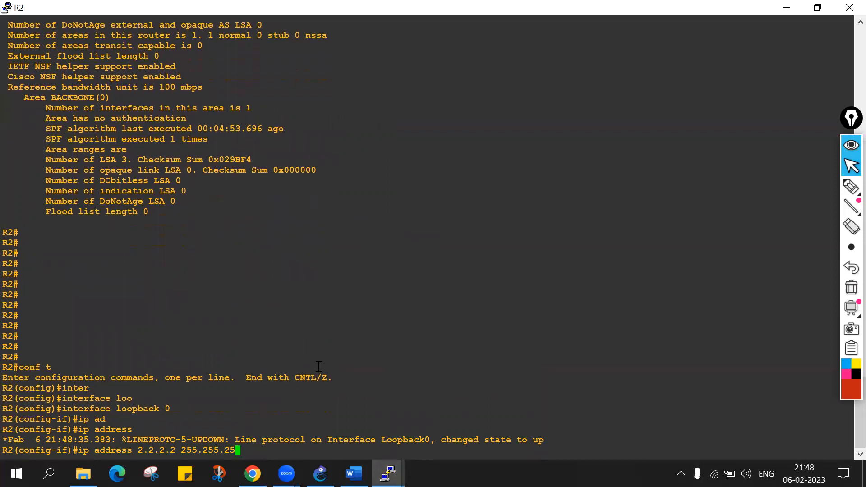
pyautogui.write('5.255')
pyautogui.press('Return')
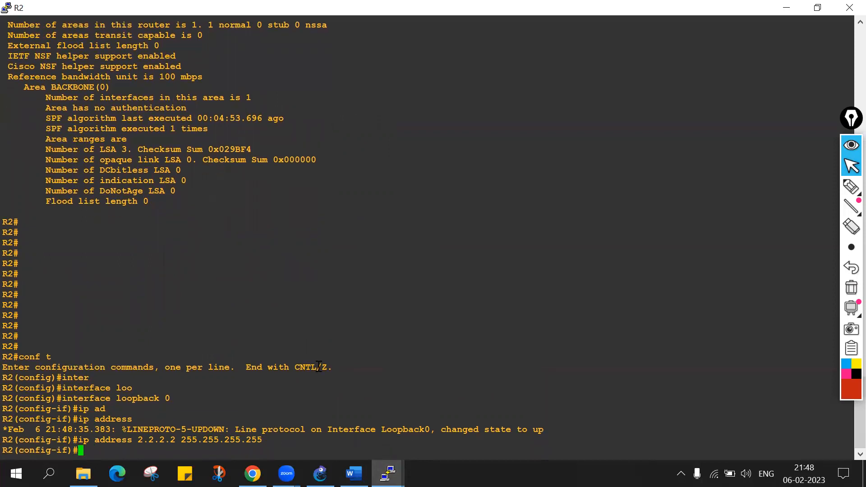
# Exit R2's interface configuration to global configuration mode and add blank prompt lines.
pyautogui.press('Return')
pyautogui.write('exit')
pyautogui.press('Return')
pyautogui.press('Return')
pyautogui.press('Return')
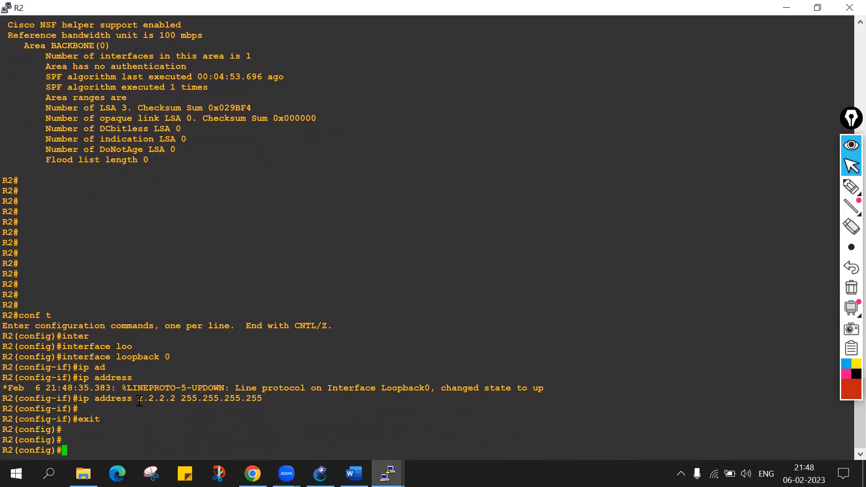
# Enter OSPF configuration for process 1 on R2 with router ospf 1.
pyautogui.moveTo(139, 399); pyautogui.dragTo(174, 397)
pyautogui.write('router')
pyautogui.press('Tab')
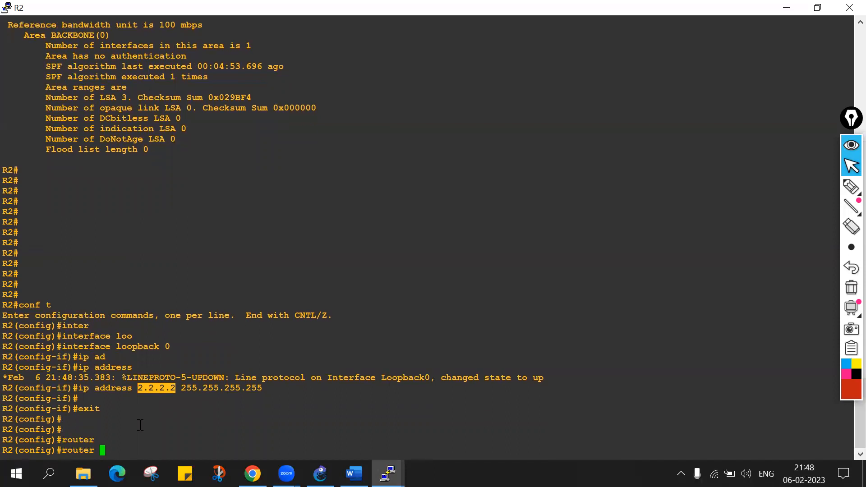
pyautogui.write('os')
pyautogui.press('Tab')
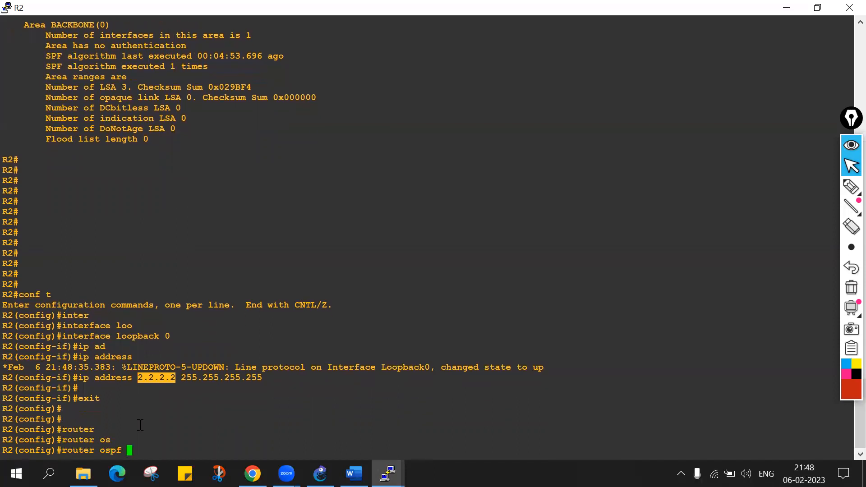
pyautogui.write('1')
pyautogui.press('Return')
# Advertise R2's loopback in OSPF with network 2.2.2.2 0.0.0.0 area 0.
pyautogui.write('nt')
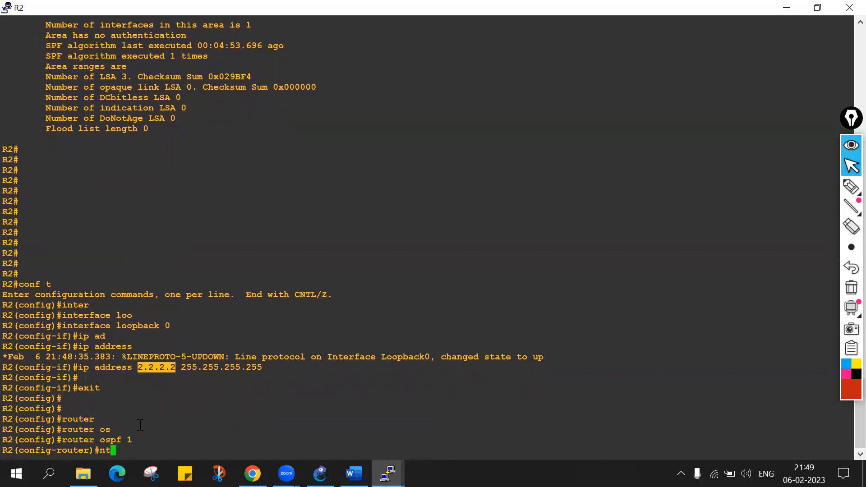
pyautogui.press('BackSpace')
pyautogui.write('et')
pyautogui.press('Tab')
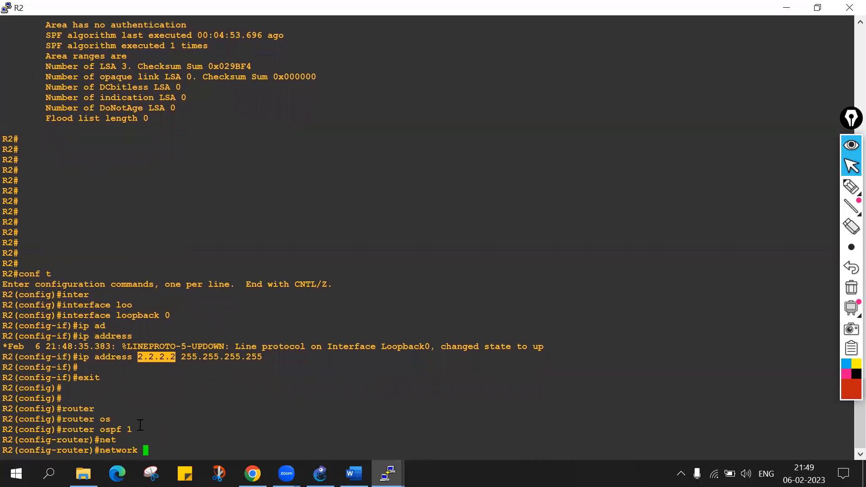
pyautogui.write('2.2.2.2 0.0.0.0 are')
pyautogui.press('Tab')
pyautogui.write('0')
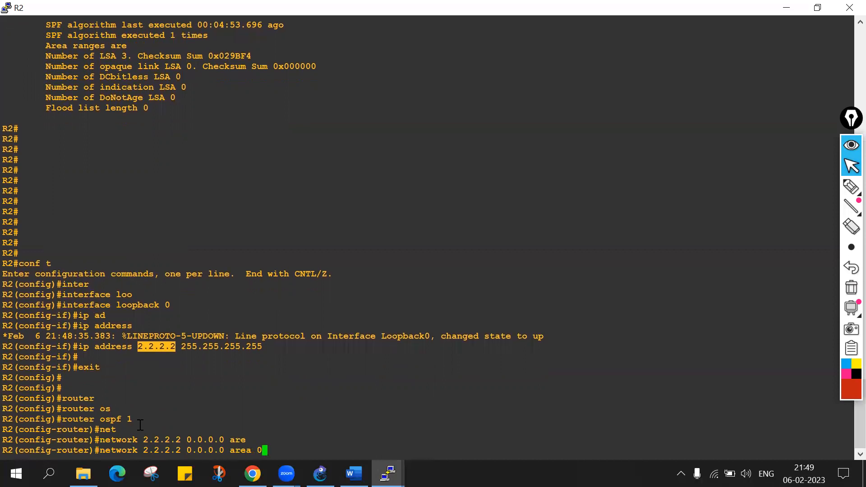
pyautogui.press('Return')
pyautogui.press('Return')
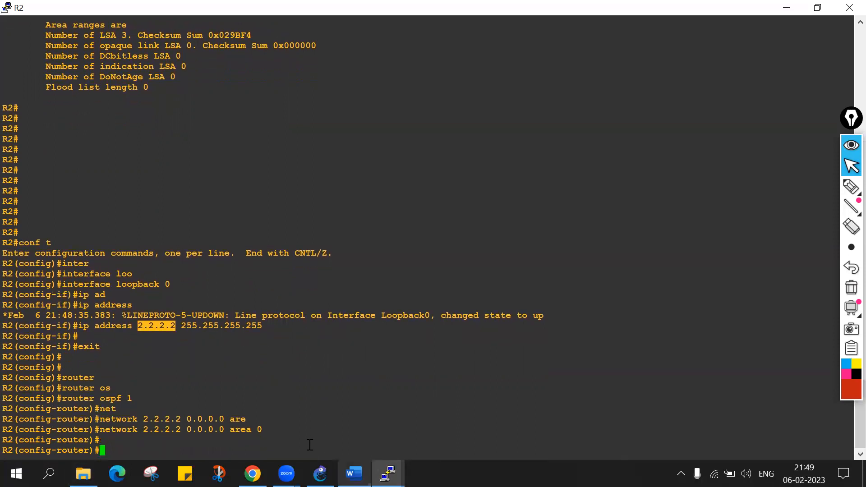
# Switch to the R1 console and enter OSPF configuration for process 1 with router ospf 1.
pyautogui.moveTo(388, 473)
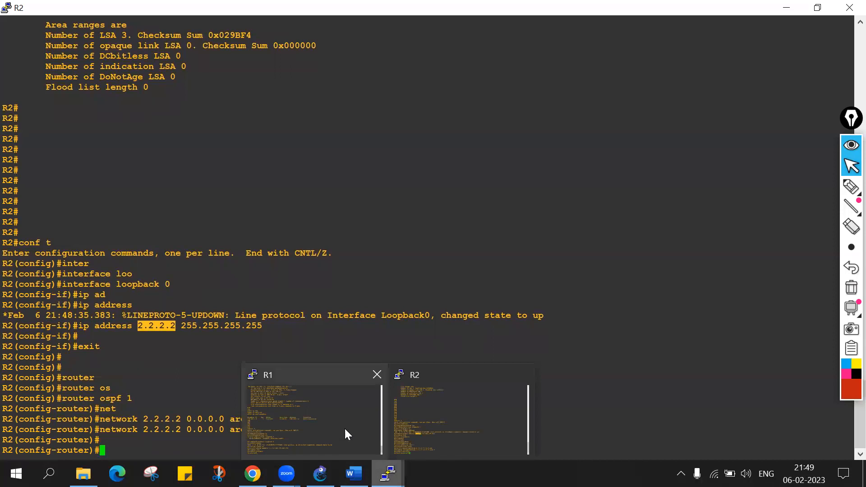
pyautogui.click(335, 412)
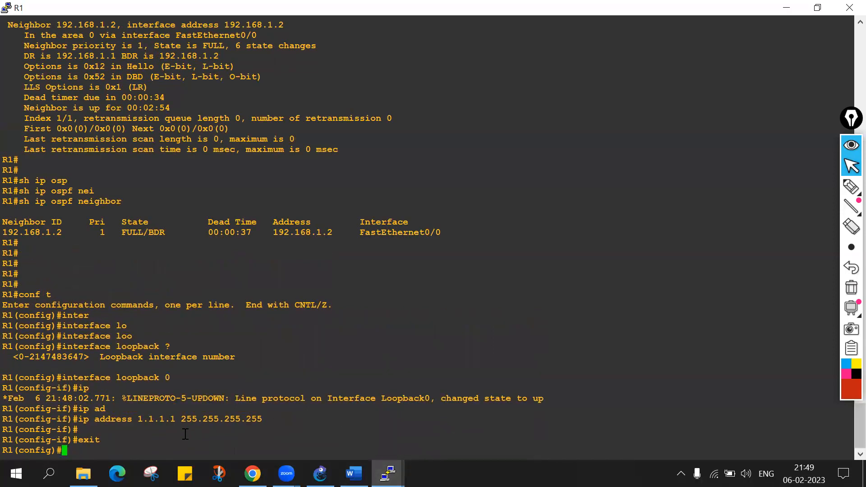
pyautogui.press('Return')
pyautogui.press('Return')
pyautogui.write('router')
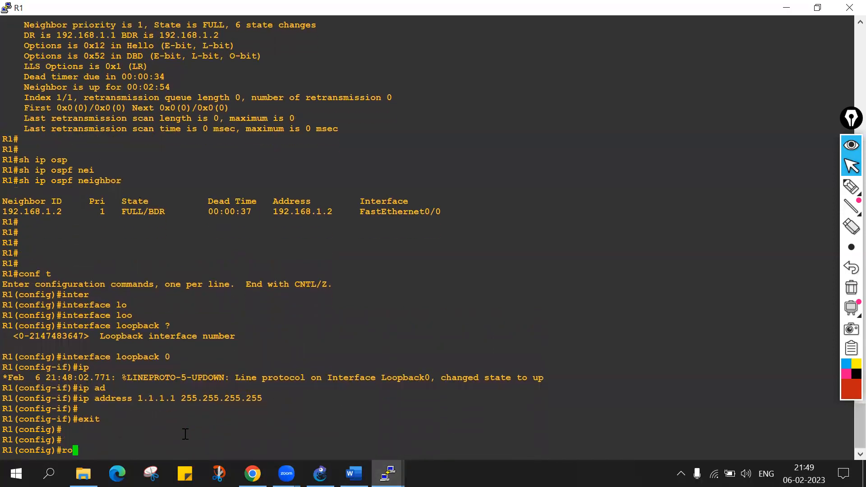
pyautogui.press('Tab')
pyautogui.write('os')
pyautogui.press('Tab')
pyautogui.write('1')
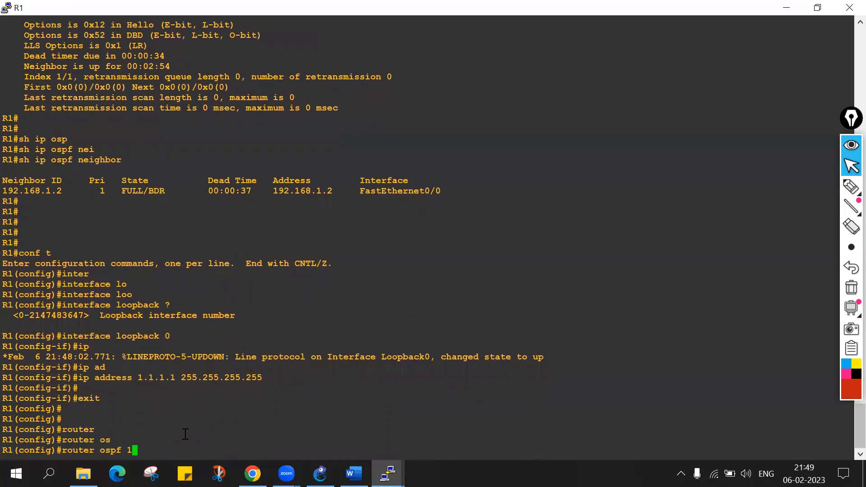
pyautogui.press('Return')
# Advertise R1's loopback in OSPF with network 1.1.1.1 0.0.0.0 area 0.
pyautogui.write('net')
pyautogui.press('Tab')
pyautogui.write('1.1.1.1 ')
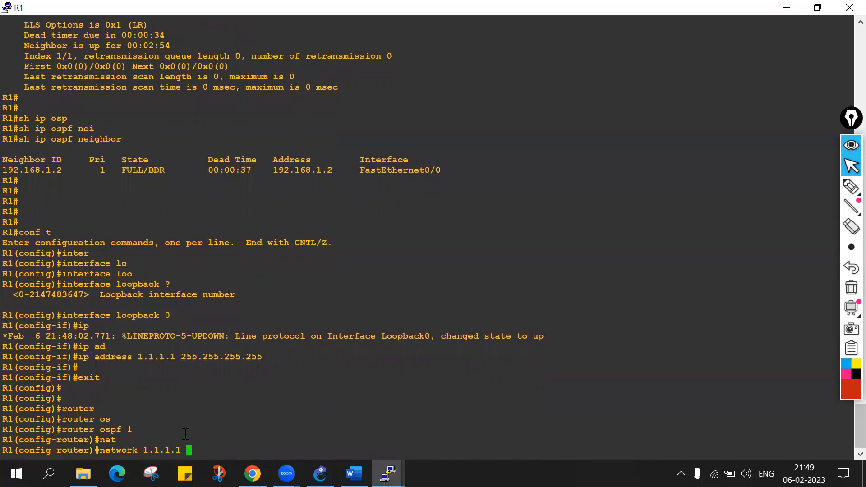
pyautogui.write('0.0.0.0')
pyautogui.moveTo(185, 355); pyautogui.dragTo(260, 354)
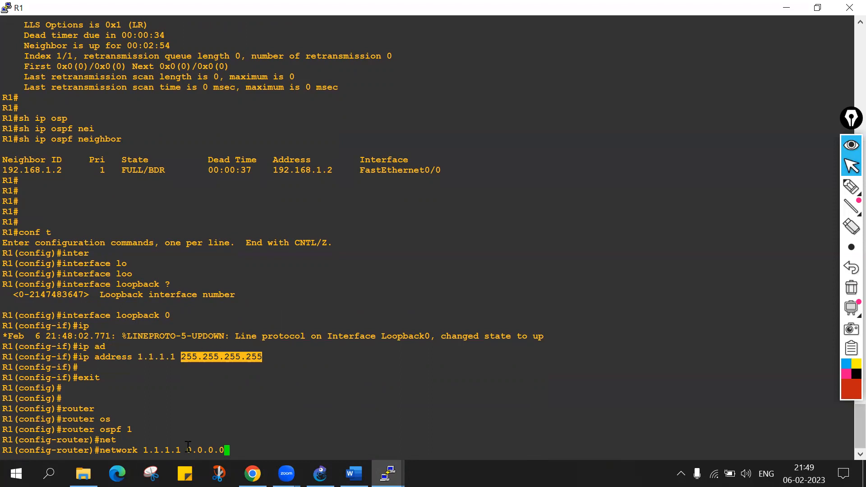
pyautogui.write('are')
pyautogui.press('Tab')
pyautogui.write('0')
pyautogui.press('Return')
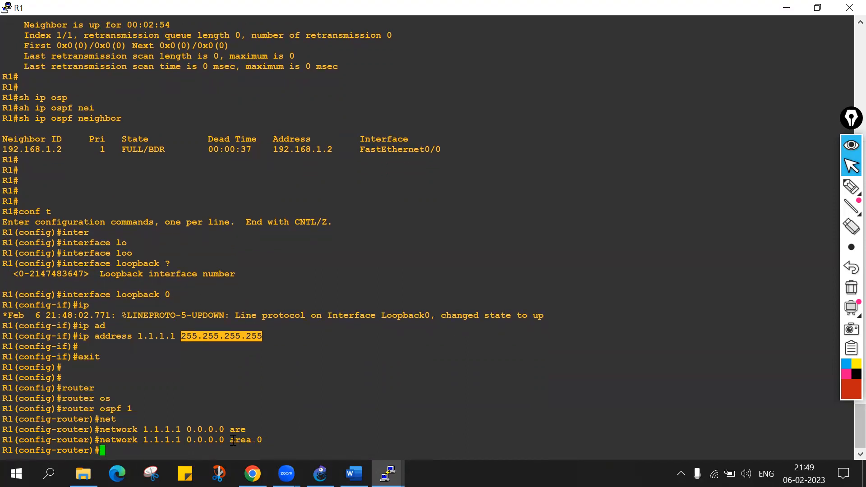
pyautogui.press('Return')
pyautogui.press('Return')
pyautogui.press('Return')
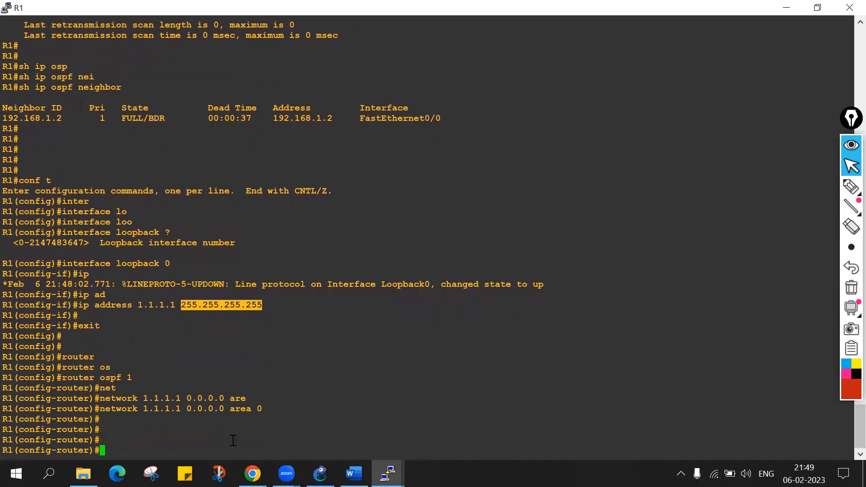
# Exit R1's OSPF configuration and return to privileged EXEC mode.
pyautogui.write('exit')
pyautogui.press('Return')
pyautogui.press('Return')
pyautogui.press('Return')
pyautogui.press('Return')
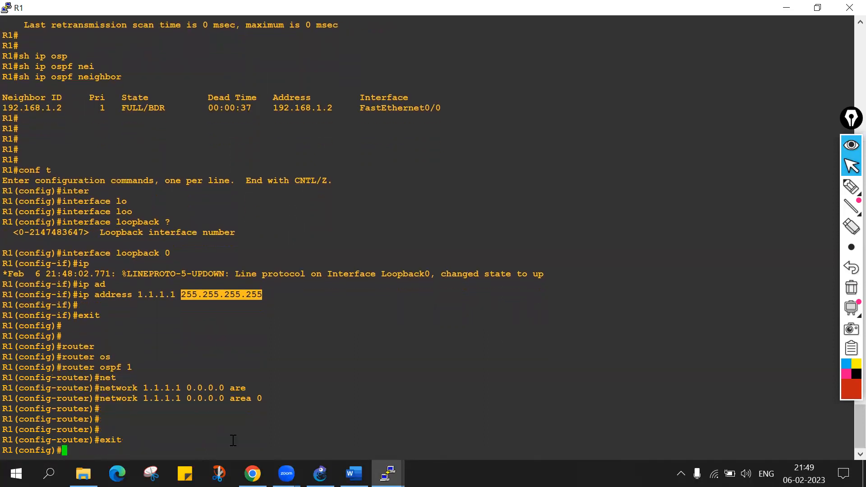
pyautogui.press('Return')
pyautogui.write('sh')
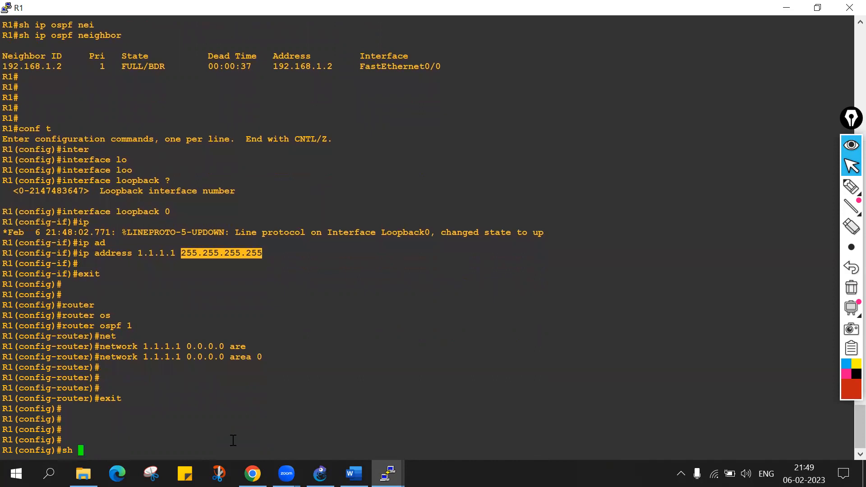
pyautogui.hotkey('ctrl', 'z')
pyautogui.press('Return')
pyautogui.press('Return')
pyautogui.press('Return')
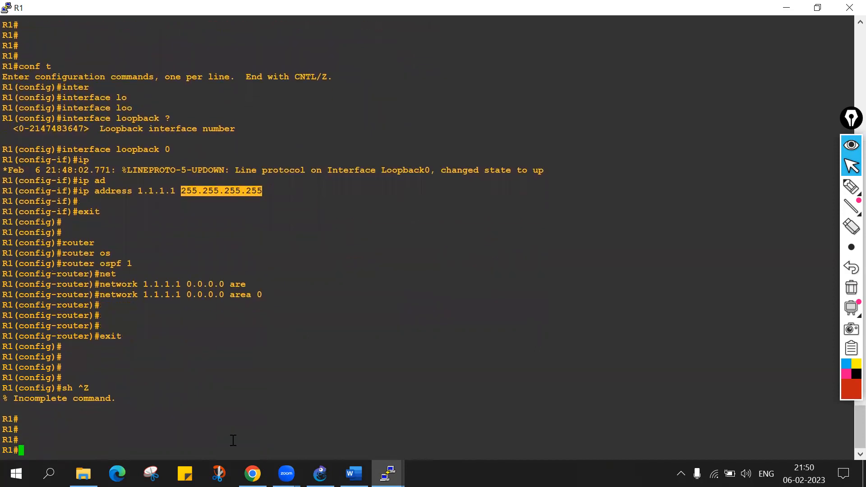
# Display R1's routing table with sh ip route.
pyautogui.write('sh ip rou')
pyautogui.press('Tab')
pyautogui.press('Return')
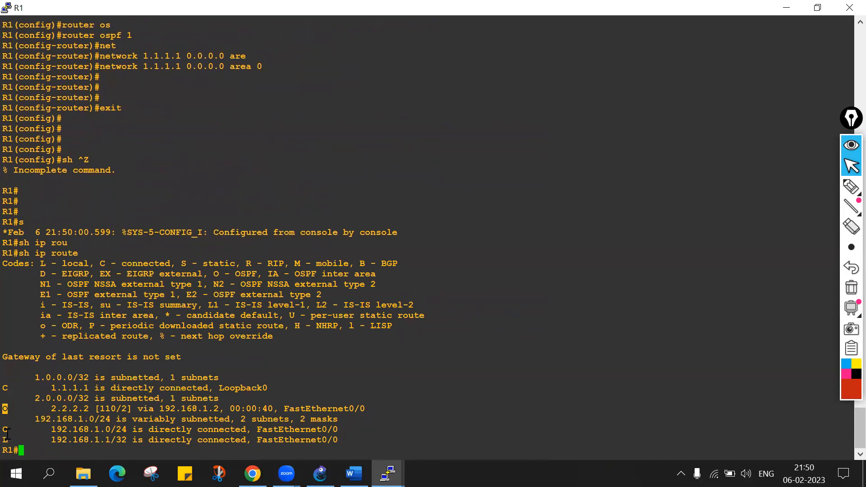
# Examine the connected, local and OSPF entries in R1's routing table against the route code legend.
pyautogui.moveTo(2, 388); pyautogui.dragTo(23, 385)
pyautogui.moveTo(100, 263); pyautogui.dragTo(169, 263)
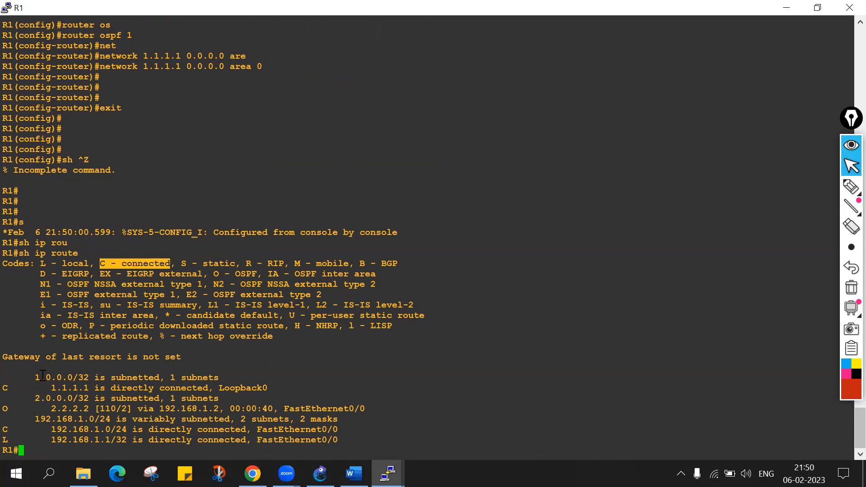
pyautogui.moveTo(6, 387); pyautogui.dragTo(81, 388)
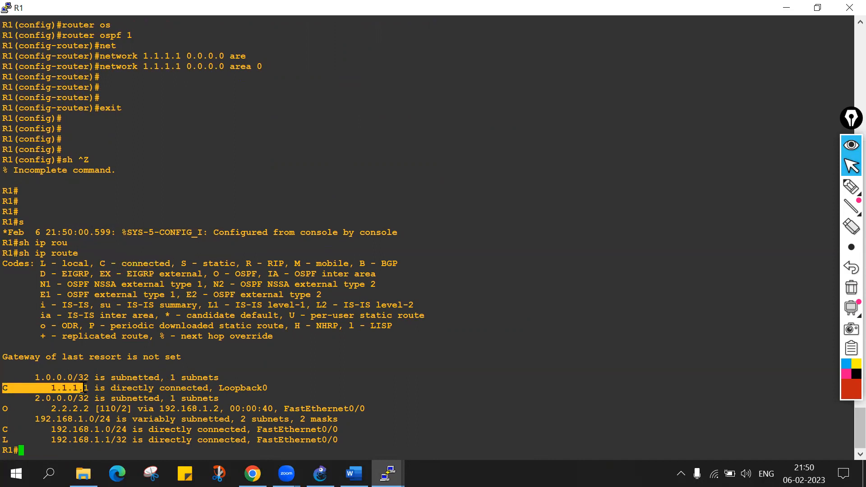
pyautogui.click(35, 374)
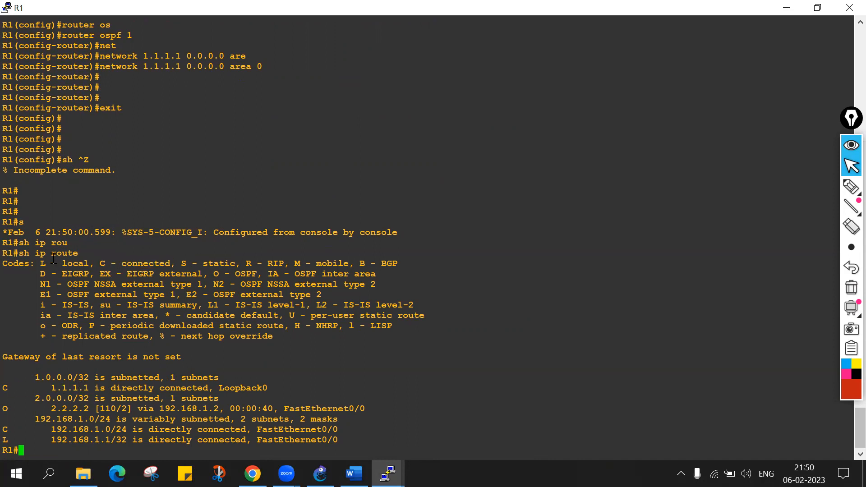
pyautogui.moveTo(7, 441); pyautogui.dragTo(118, 432)
pyautogui.moveTo(46, 440); pyautogui.dragTo(124, 441)
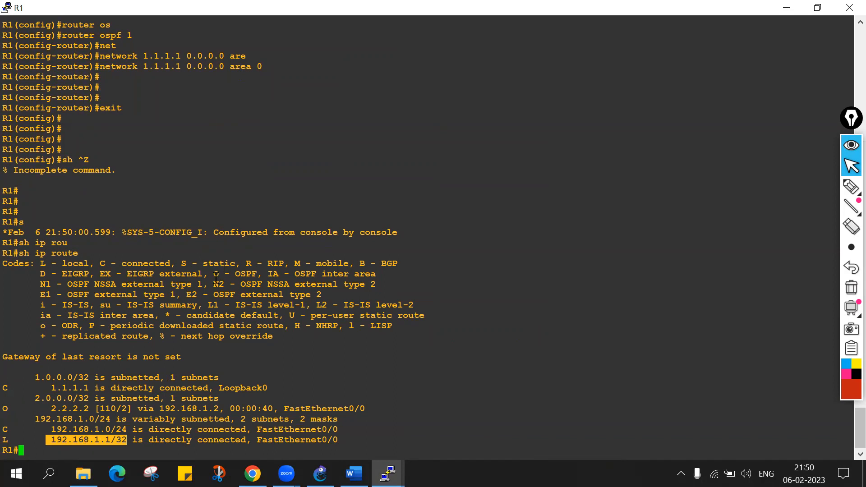
pyautogui.moveTo(213, 275); pyautogui.dragTo(256, 274)
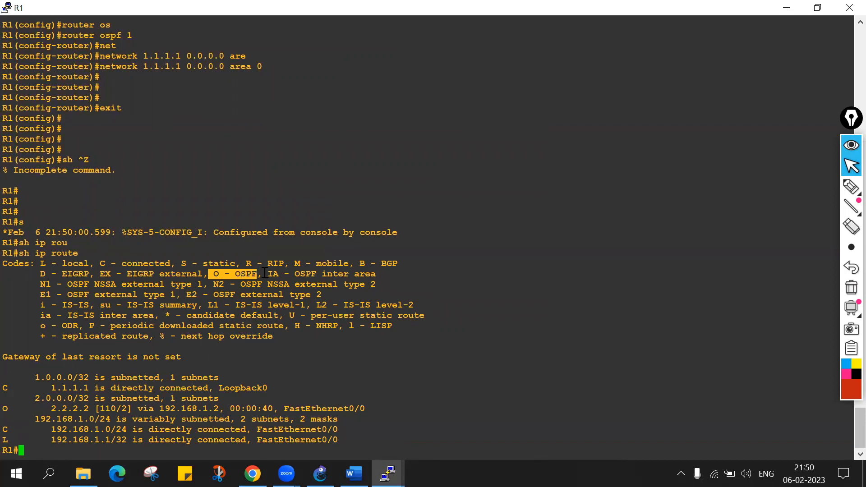
pyautogui.moveTo(268, 273); pyautogui.dragTo(371, 274)
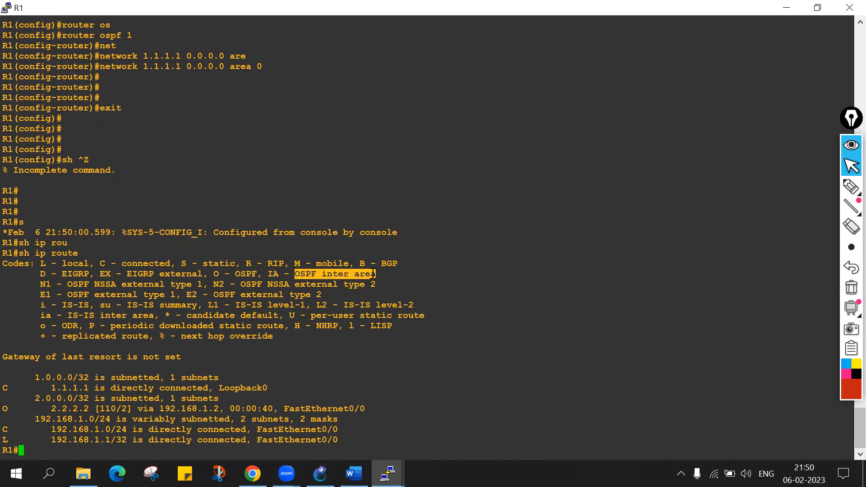
pyautogui.moveTo(7, 407); pyautogui.dragTo(86, 408)
# Ping R2's loopback address 2.2.2.2 from R1.
pyautogui.click(64, 452)
pyautogui.press('Return')
pyautogui.press('Return')
pyautogui.write('pi')
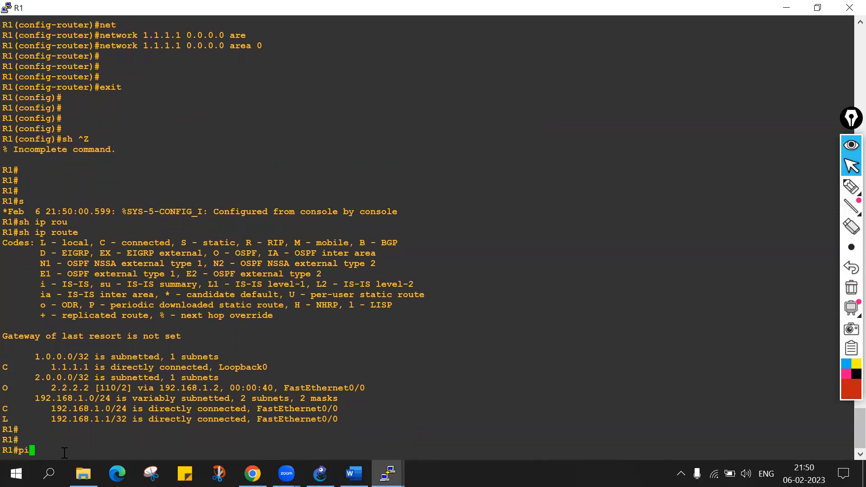
pyautogui.write('ng 2.2.2.2')
pyautogui.press('Return')
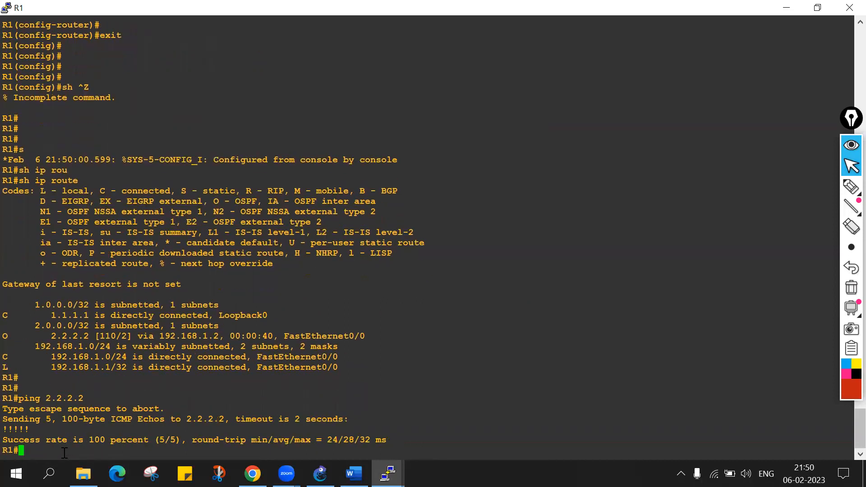
pyautogui.press('Return')
pyautogui.press('Return')
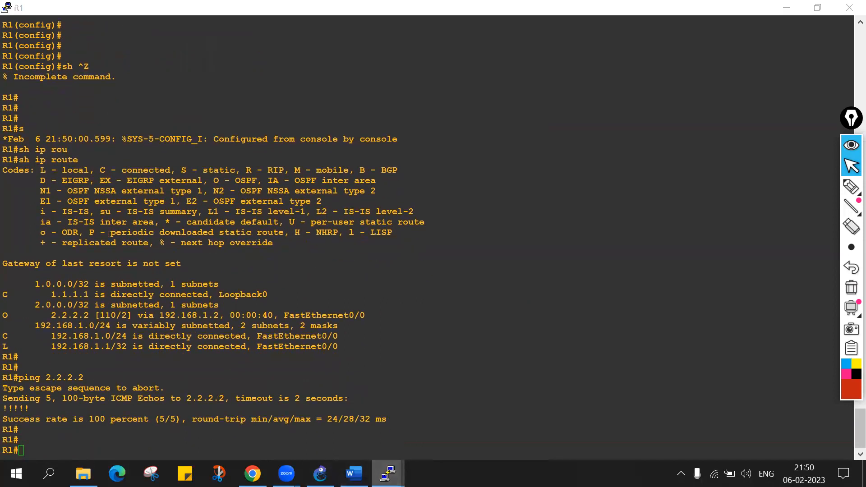
# Switch to the R2 console and leave OSPF configuration for privileged EXEC mode.
pyautogui.moveTo(388, 474)
pyautogui.click(429, 394)
pyautogui.press('Return')
pyautogui.press('Return')
pyautogui.press('Return')
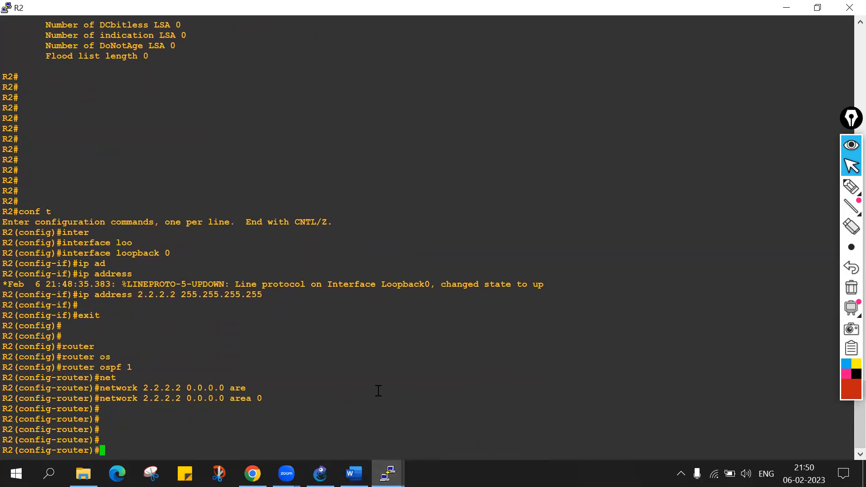
pyautogui.hotkey('ctrl', 'z')
pyautogui.press('Return')
pyautogui.press('Return')
pyautogui.press('Return')
# Display R2's routing table with sh ip route and examine the 1.1.1.1 route's administrative distance and metric.
pyautogui.write('sh ip rou')
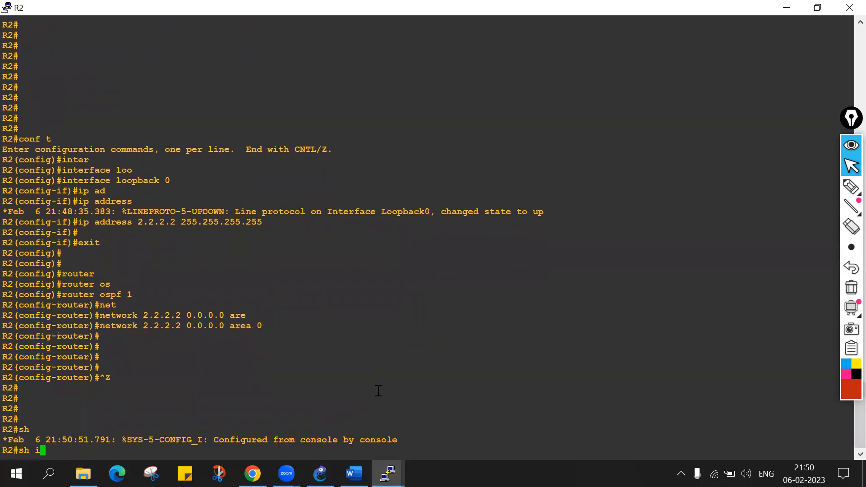
pyautogui.press('Tab')
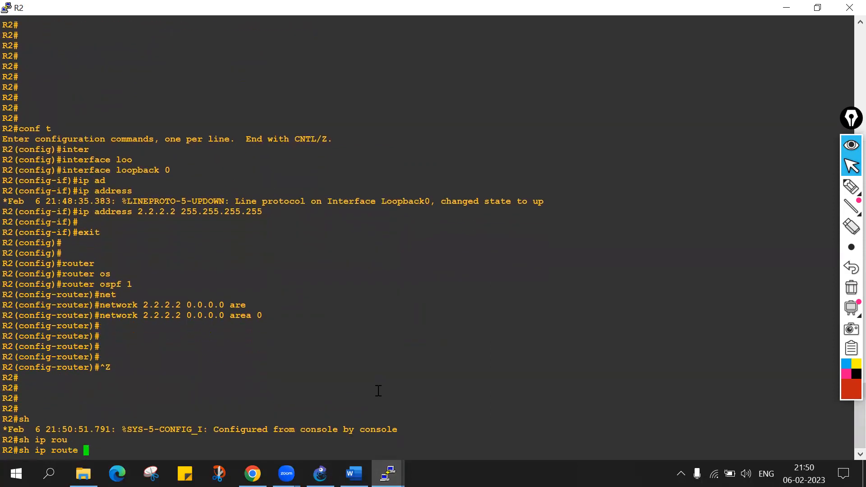
pyautogui.press('Return')
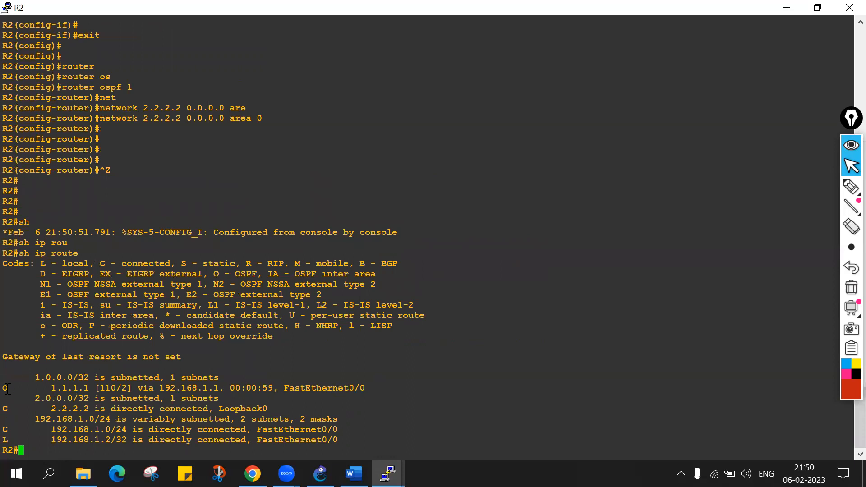
pyautogui.moveTo(17, 388); pyautogui.dragTo(88, 388)
pyautogui.doubleClick(87, 388)
pyautogui.moveTo(98, 388); pyautogui.dragTo(115, 387)
pyautogui.doubleClick(109, 388)
pyautogui.click(120, 388)
pyautogui.doubleClick(124, 388)
pyautogui.click(124, 389)
# Switch to GNS3, circle both f0/0 labels with the pen, and draw a link arrow with the handwritten note "cost = 1".
pyautogui.click(320, 473)
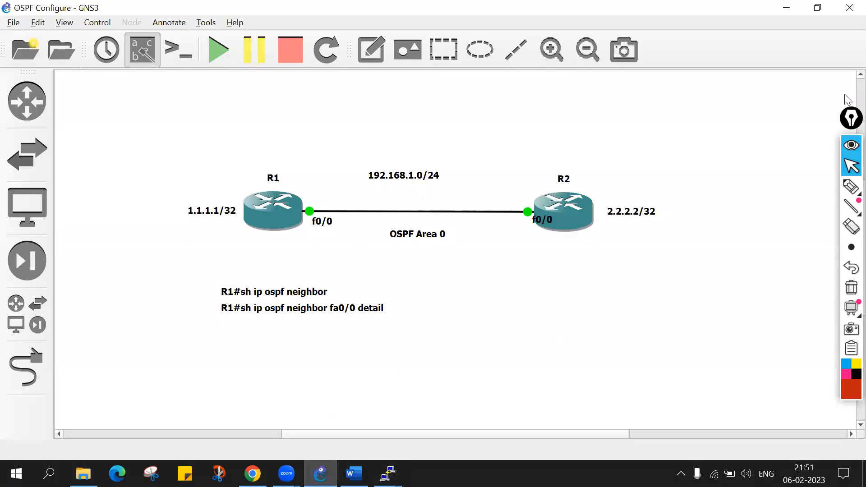
pyautogui.click(852, 186)
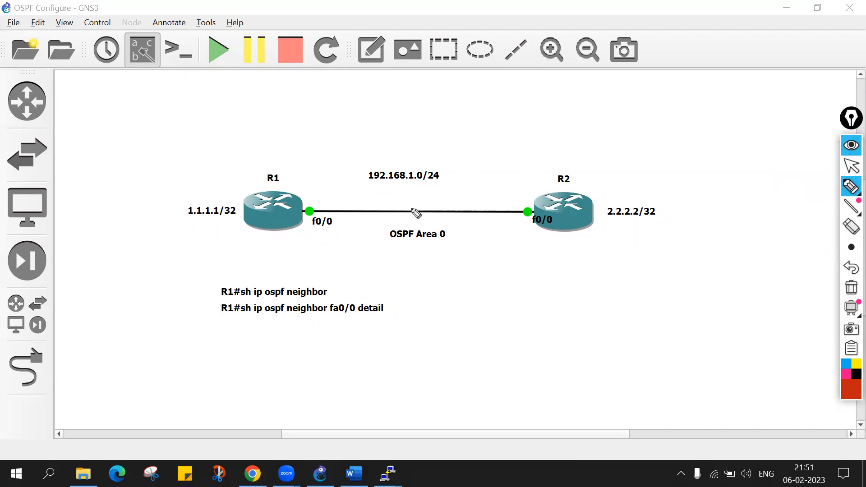
pyautogui.moveTo(329, 208)
pyautogui.mouseDown()
pyautogui.moveTo(319, 242)
pyautogui.moveTo(332, 207)
pyautogui.mouseUp()
pyautogui.moveTo(540, 208); pyautogui.dragTo(519, 203)
pyautogui.moveTo(402, 215); pyautogui.dragTo(475, 190)
pyautogui.moveTo(511, 143)
pyautogui.mouseDown()
pyautogui.moveTo(611, 120)
pyautogui.moveTo(610, 136)
pyautogui.mouseUp()
pyautogui.moveTo(601, 136); pyautogui.dragTo(621, 134)
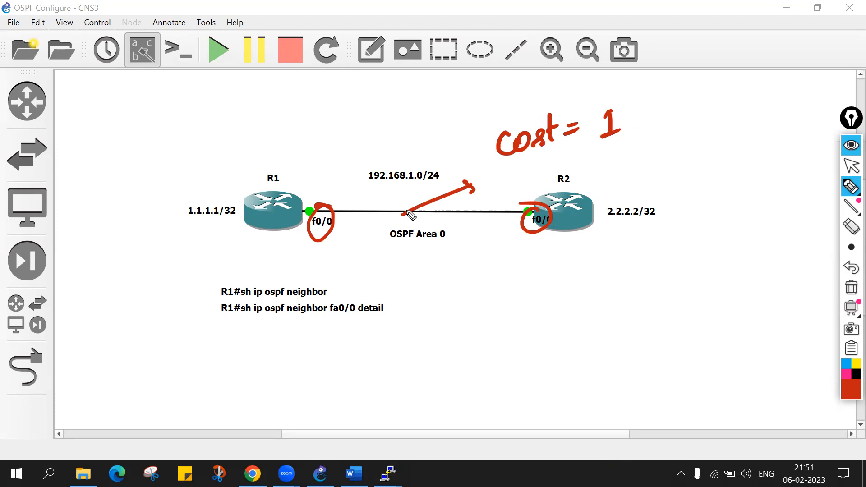
# Draw an arrow from R1's f0/0 to 1.1.1.1/32 and handwrite the cost sum 1 + 1 = 2 above R1.
pyautogui.moveTo(301, 199)
pyautogui.mouseDown()
pyautogui.moveTo(229, 214)
pyautogui.moveTo(233, 208)
pyautogui.mouseUp()
pyautogui.moveTo(252, 163)
pyautogui.mouseDown()
pyautogui.moveTo(254, 177)
pyautogui.moveTo(247, 161)
pyautogui.mouseUp()
pyautogui.moveTo(248, 180)
pyautogui.mouseDown()
pyautogui.moveTo(256, 178)
pyautogui.moveTo(255, 152)
pyautogui.moveTo(269, 167)
pyautogui.moveTo(313, 154)
pyautogui.moveTo(316, 129)
pyautogui.mouseUp()
pyautogui.moveTo(342, 133)
pyautogui.mouseDown()
pyautogui.moveTo(352, 130)
pyautogui.moveTo(352, 138)
pyautogui.mouseUp()
pyautogui.moveTo(371, 121); pyautogui.dragTo(395, 123)
pyautogui.click(852, 166)
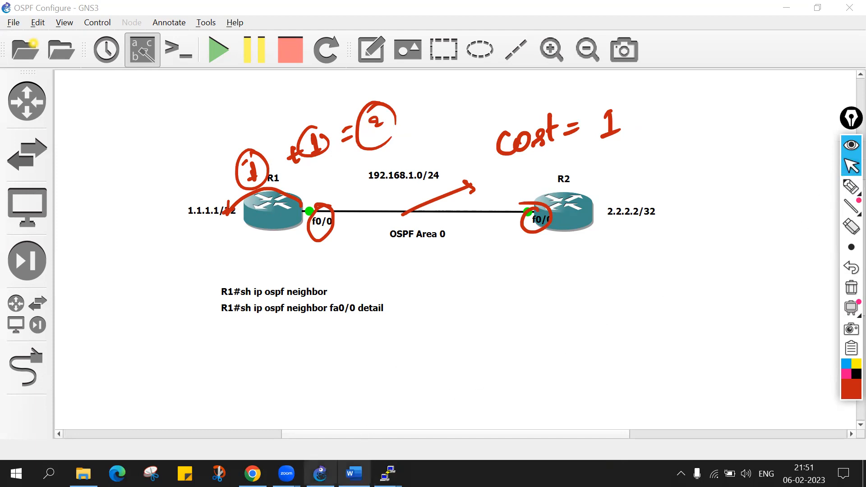
# Switch to the R1 console, clear the pen marks, and circle the OSPF route to 2.2.2.2 in the routing table.
pyautogui.moveTo(388, 474)
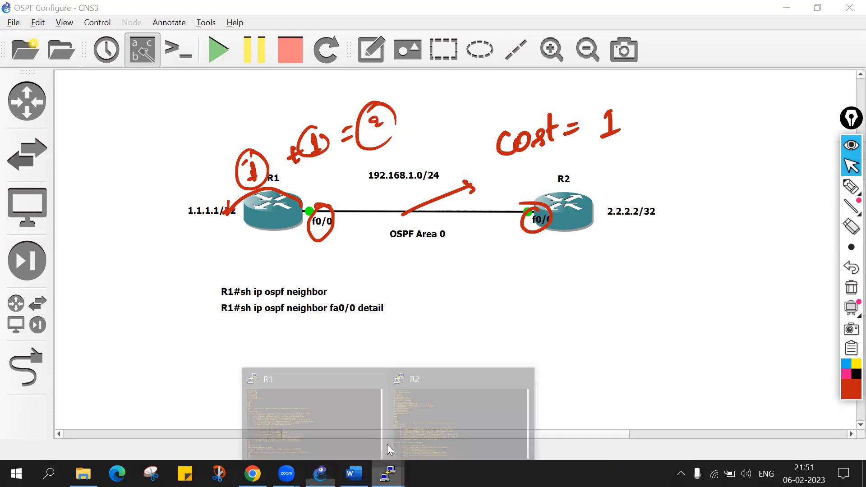
pyautogui.click(320, 429)
pyautogui.click(852, 288)
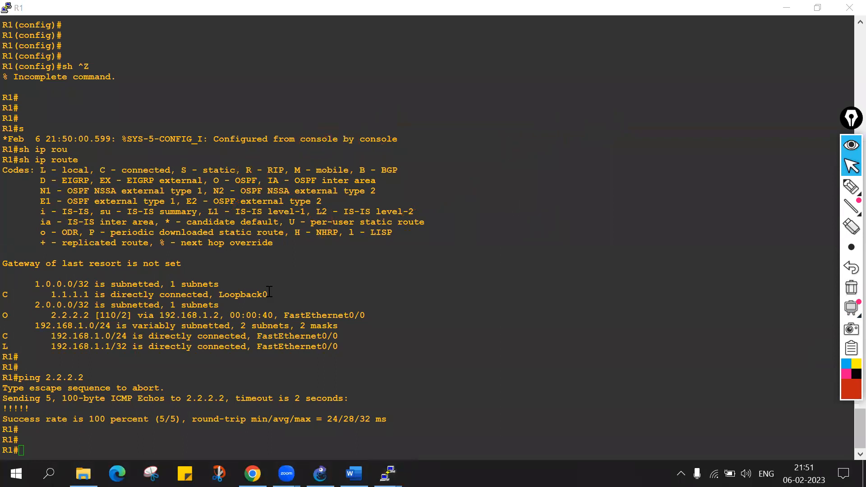
pyautogui.click(851, 186)
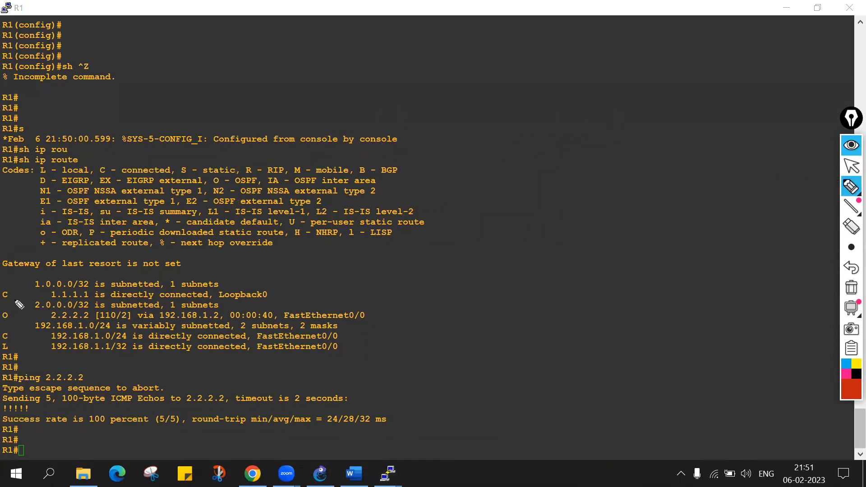
pyautogui.moveTo(9, 300)
pyautogui.mouseDown()
pyautogui.moveTo(5, 321)
pyautogui.moveTo(59, 325)
pyautogui.moveTo(366, 322)
pyautogui.moveTo(311, 300)
pyautogui.moveTo(81, 295)
pyautogui.moveTo(7, 305)
pyautogui.mouseUp()
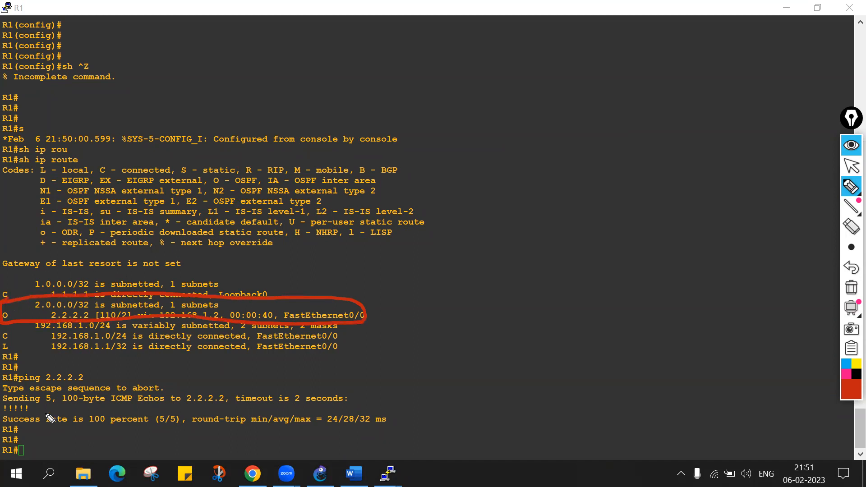
# Circle the 110 in the 2.2.2.2 route and handwrite the underlined note "110 → AD value" beside the routing table.
pyautogui.moveTo(111, 310)
pyautogui.mouseDown()
pyautogui.moveTo(100, 318)
pyautogui.moveTo(134, 293)
pyautogui.mouseUp()
pyautogui.moveTo(291, 257); pyautogui.dragTo(437, 235)
pyautogui.moveTo(485, 207); pyautogui.dragTo(581, 194)
pyautogui.moveTo(481, 235); pyautogui.dragTo(573, 206)
pyautogui.moveTo(395, 269); pyautogui.dragTo(461, 241)
pyautogui.moveTo(287, 282); pyautogui.dragTo(331, 264)
# Circle the route's metric 2, handwrite "cost = 2" with the 2 circled, and clear all pen annotations.
pyautogui.moveTo(129, 319)
pyautogui.mouseDown()
pyautogui.moveTo(117, 311)
pyautogui.moveTo(131, 318)
pyautogui.mouseUp()
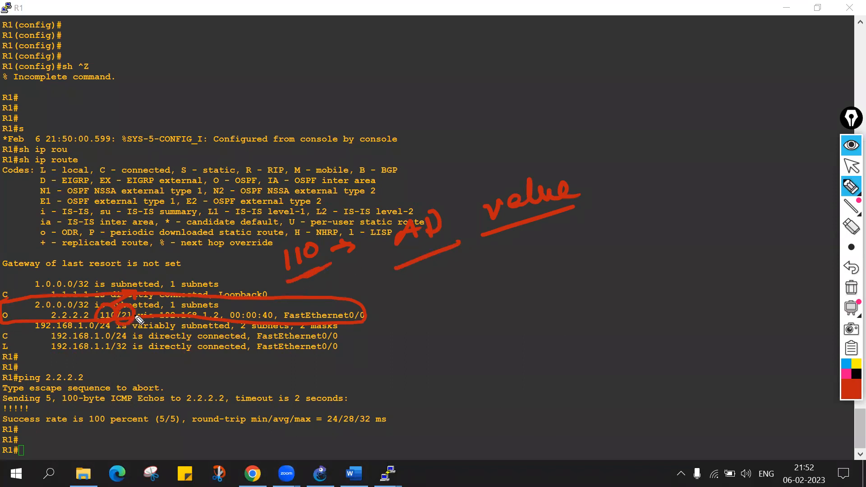
pyautogui.moveTo(422, 304)
pyautogui.mouseDown()
pyautogui.moveTo(441, 315)
pyautogui.moveTo(474, 291)
pyautogui.moveTo(499, 295)
pyautogui.mouseUp()
pyautogui.moveTo(491, 306)
pyautogui.mouseDown()
pyautogui.moveTo(540, 283)
pyautogui.moveTo(553, 296)
pyautogui.moveTo(536, 260)
pyautogui.mouseUp()
pyautogui.moveTo(427, 282); pyautogui.dragTo(469, 265)
pyautogui.click(480, 257)
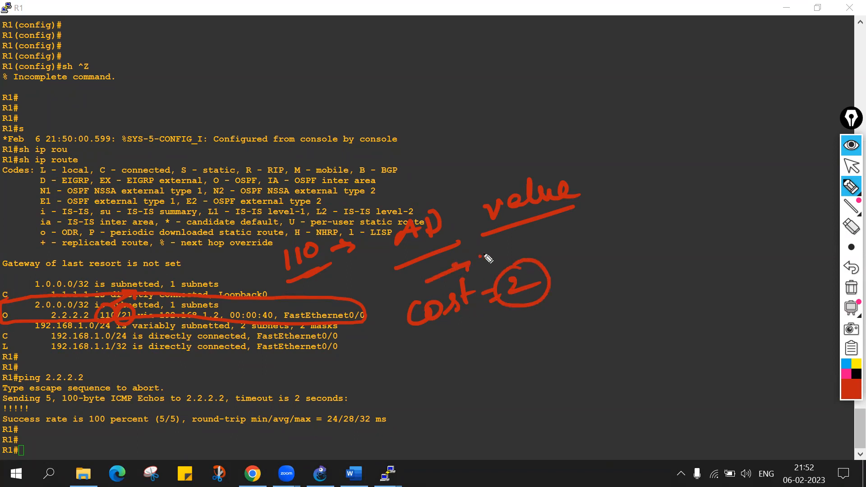
pyautogui.click(851, 287)
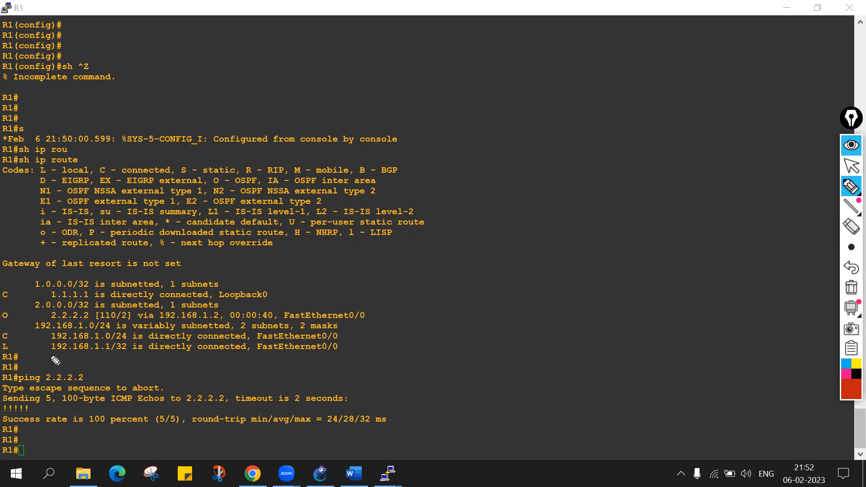
pyautogui.click(852, 166)
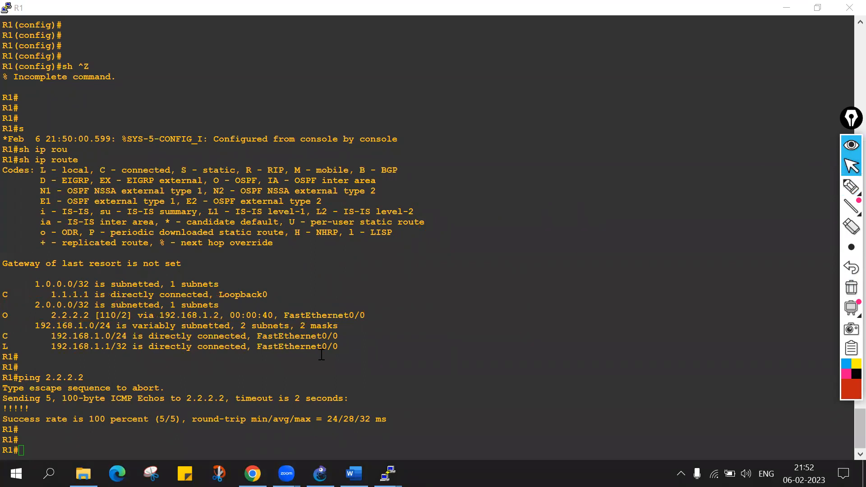
# Display R1's OSPF process details with sh ip ospf and examine the router ID.
pyautogui.click(411, 408)
pyautogui.write('s')
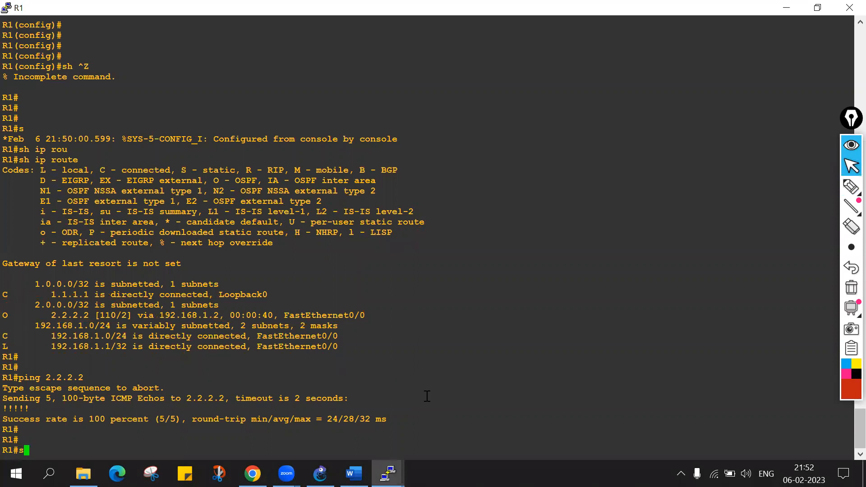
pyautogui.write('h ip os')
pyautogui.press('Tab')
pyautogui.press('Return')
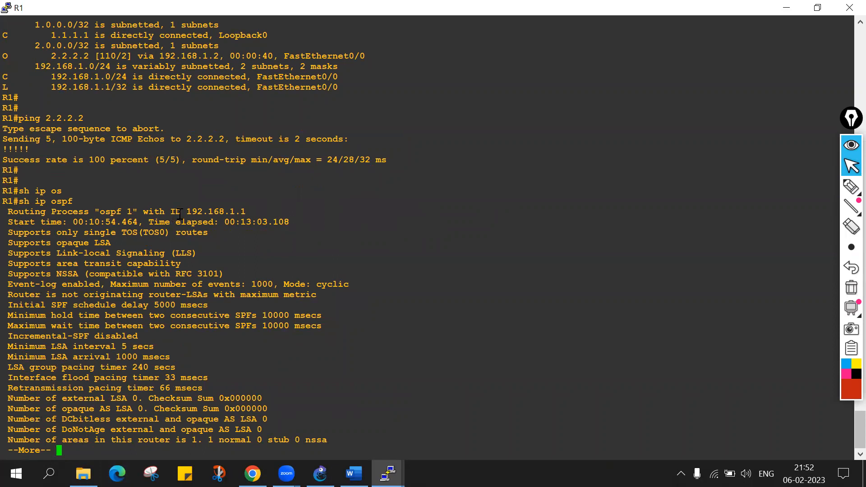
pyautogui.moveTo(181, 211); pyautogui.dragTo(244, 211)
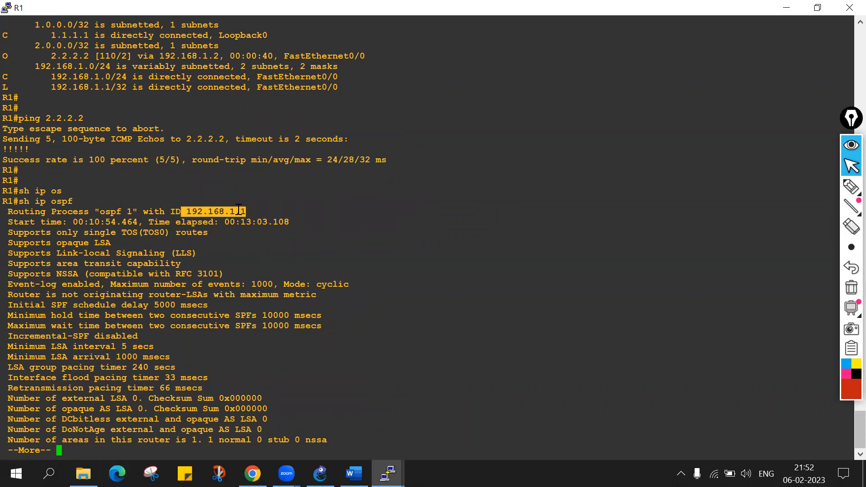
pyautogui.doubleClick(200, 212)
pyautogui.press('space')
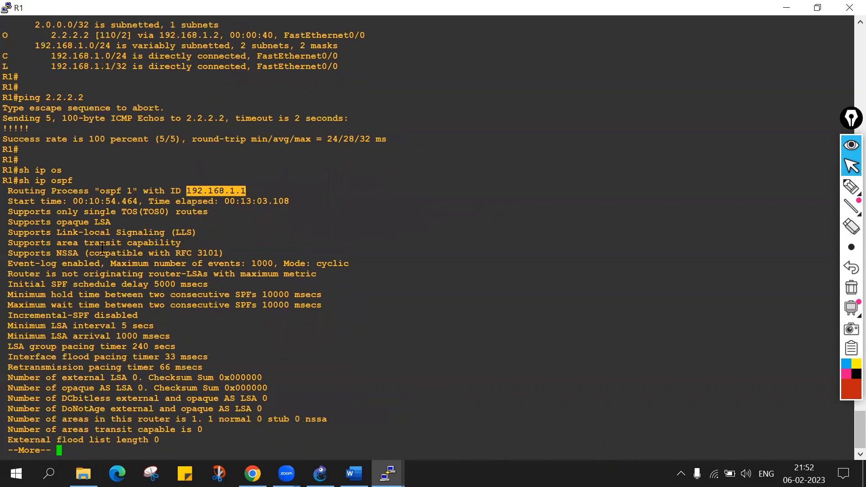
pyautogui.press('Return')
# Try to clear OSPF on R1 with clear ip ospf *.
pyautogui.write('cle')
pyautogui.press('Tab')
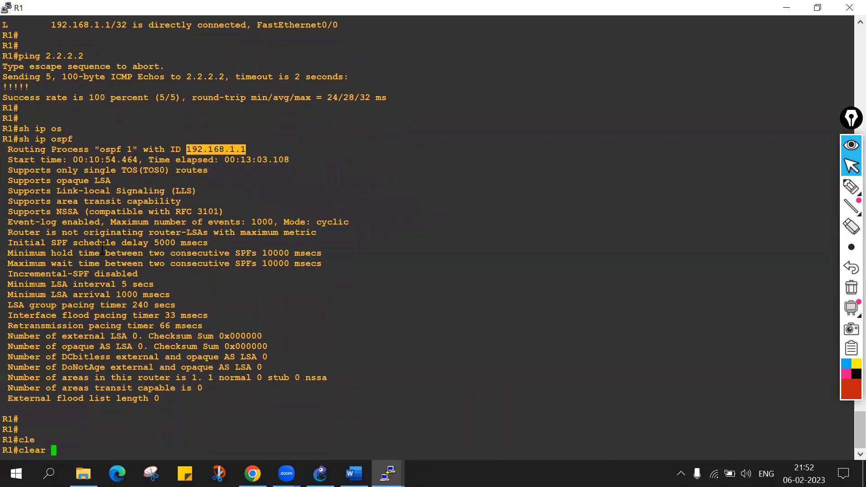
pyautogui.write('ip so')
pyautogui.press('Tab')
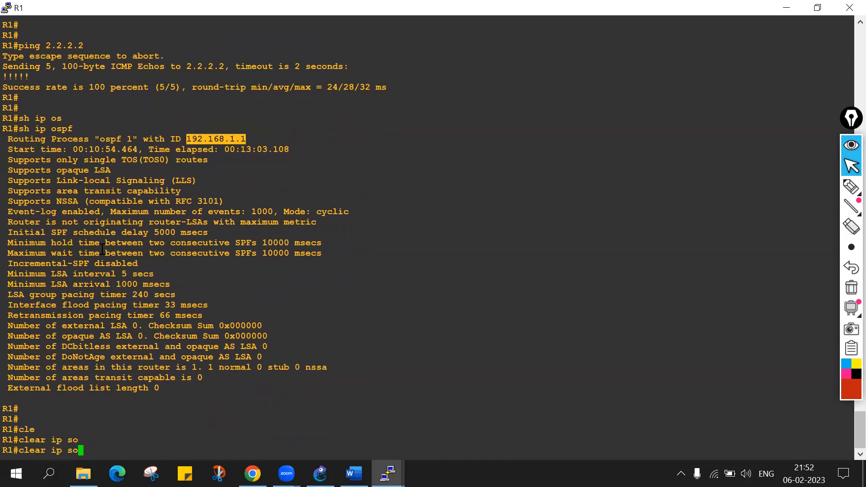
pyautogui.press('BackSpace')
pyautogui.press('BackSpace')
pyautogui.write('os')
pyautogui.press('Tab')
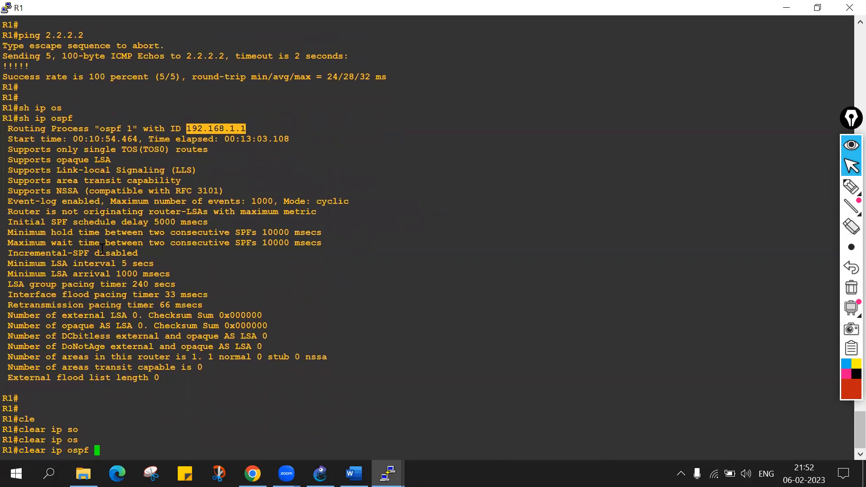
pyautogui.write('*')
pyautogui.press('Return')
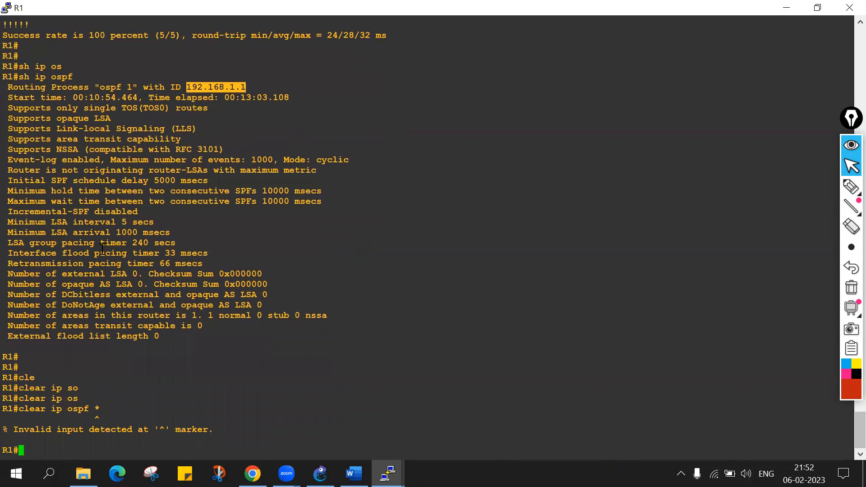
# List the command options for clear ip ospf and clear ip ospf 1, and try running clear ip ospf 1.
pyautogui.press('Up')
pyautogui.press('BackSpace')
pyautogui.write('?')
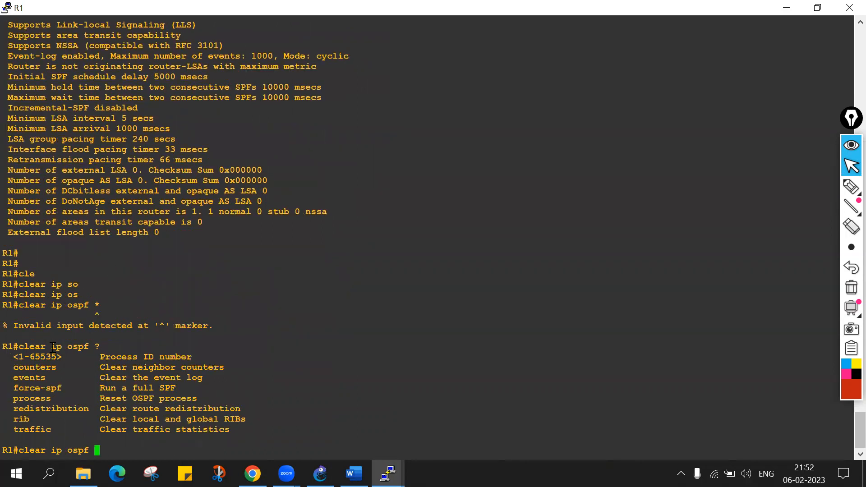
pyautogui.write('1 ?')
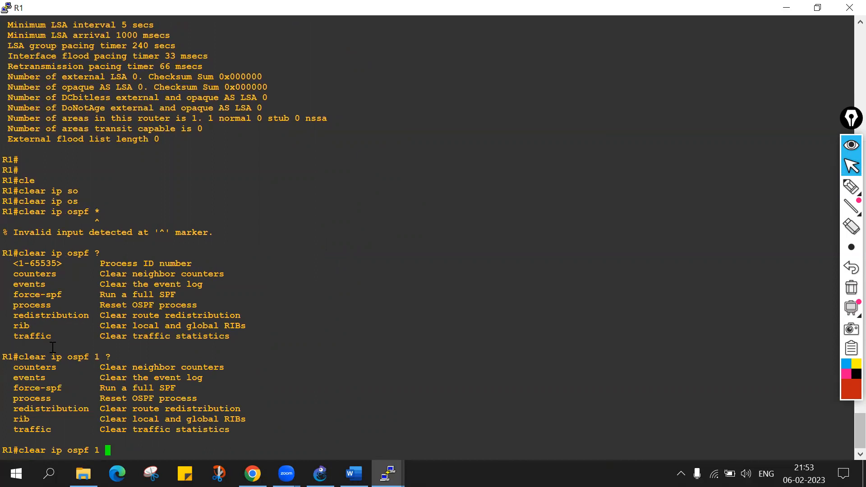
pyautogui.press('BackSpace')
pyautogui.press('BackSpace')
pyautogui.write('?')
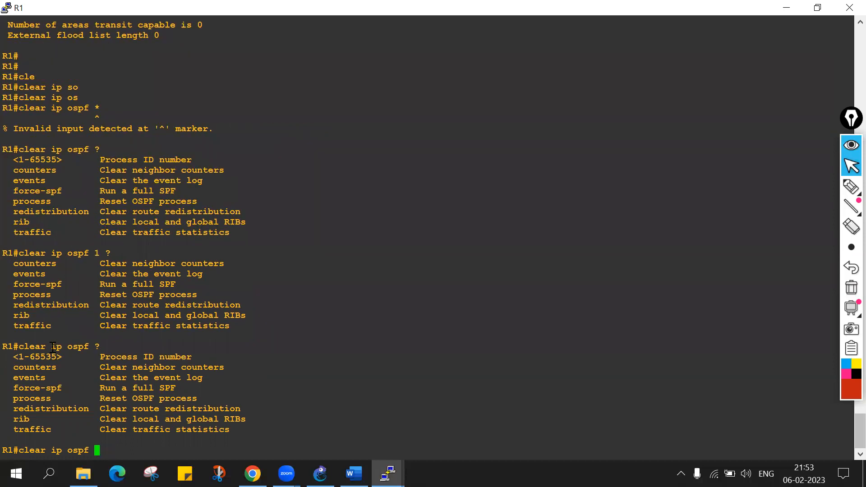
pyautogui.write('1')
pyautogui.press('Return')
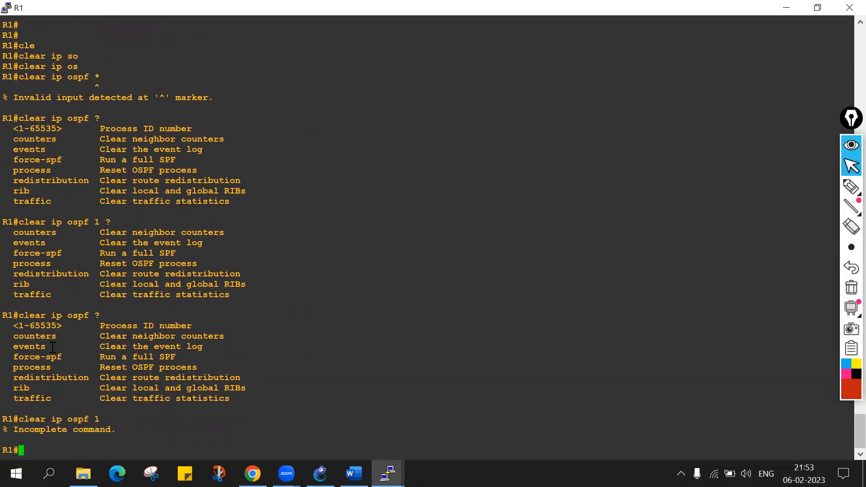
# Reset OSPF process 1 on R1 with clear ip ospf 1 process, answering y to the reset confirmation.
pyautogui.press('Up')
pyautogui.write('?')
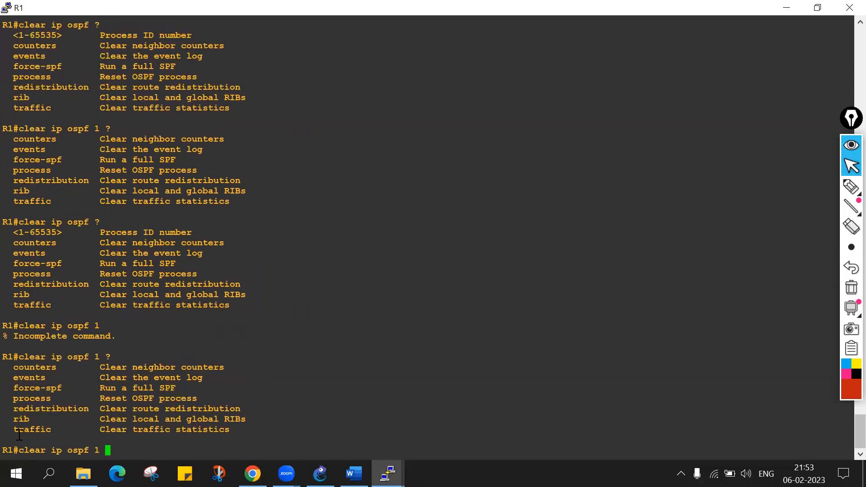
pyautogui.doubleClick(33, 428)
pyautogui.doubleClick(34, 399)
pyautogui.rightClick(242, 350)
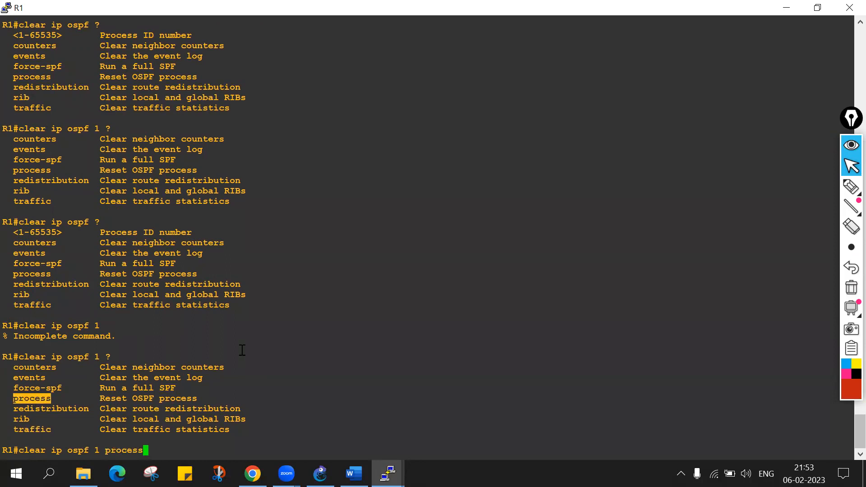
pyautogui.write('?')
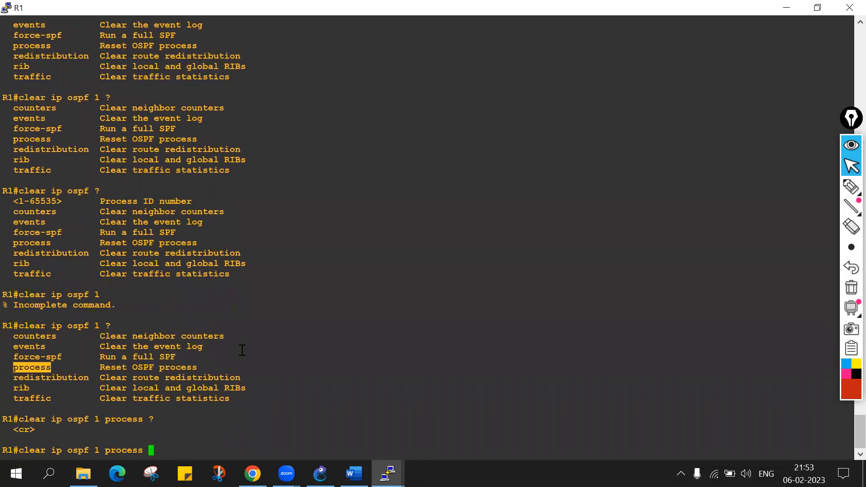
pyautogui.press('Return')
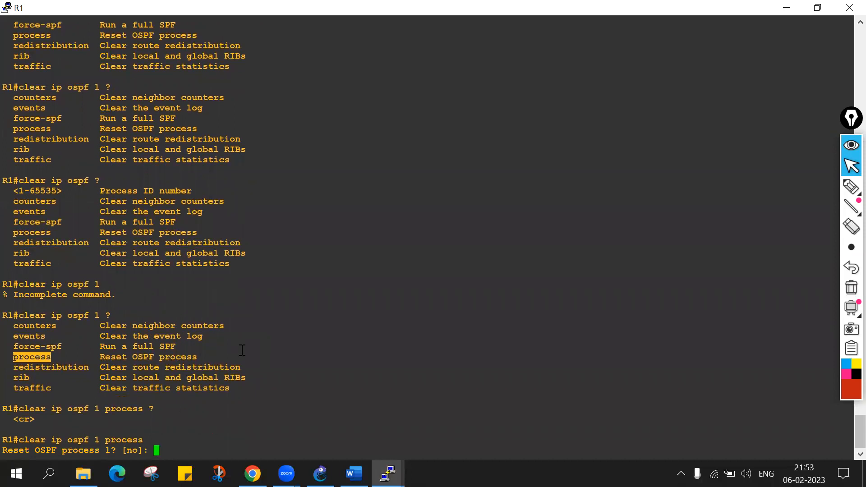
pyautogui.write('y')
pyautogui.press('Return')
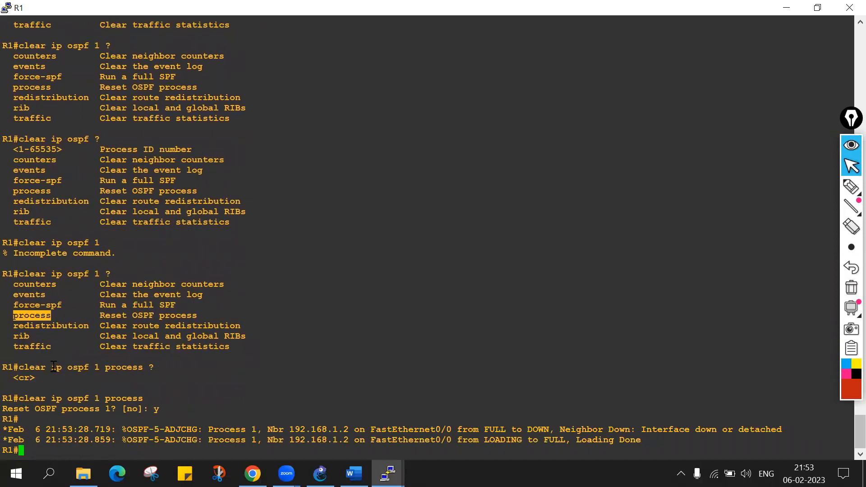
# Examine the neighbor state changes in R1's OSPF adjacency log messages after the process reset.
pyautogui.moveTo(8, 429); pyautogui.dragTo(554, 431)
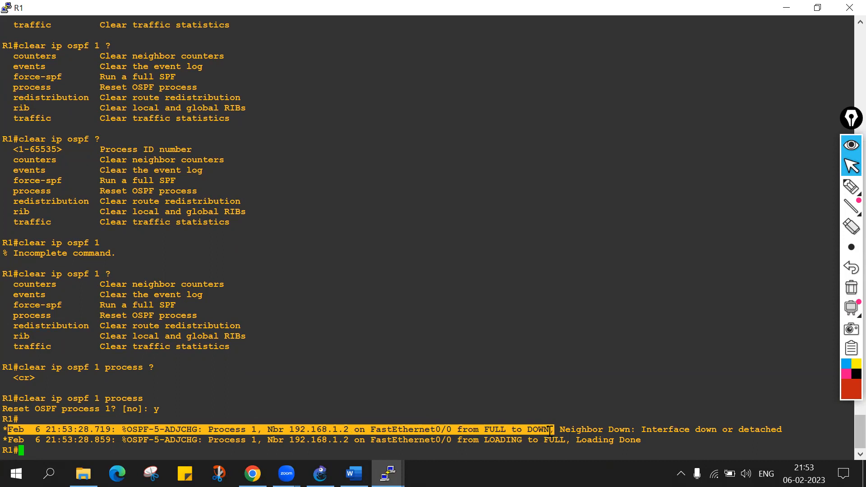
pyautogui.doubleClick(495, 429)
pyautogui.click(482, 429)
pyautogui.moveTo(453, 430); pyautogui.dragTo(552, 432)
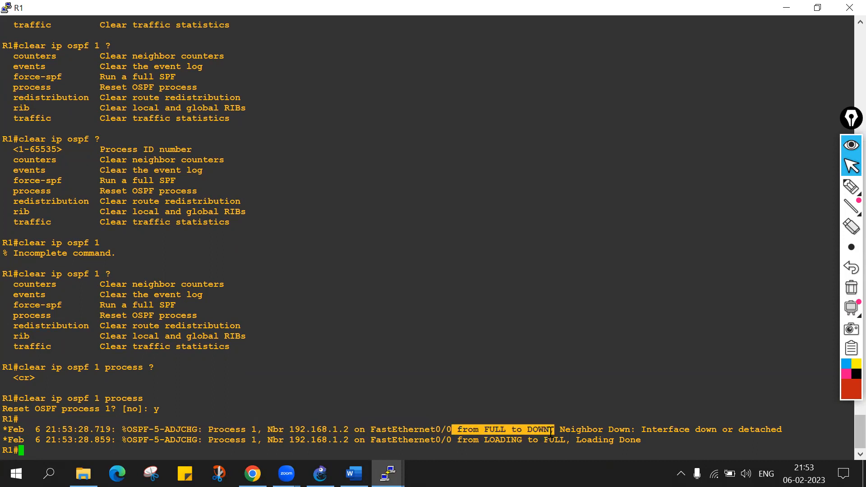
pyautogui.doubleClick(488, 439)
pyautogui.moveTo(488, 440); pyautogui.dragTo(566, 440)
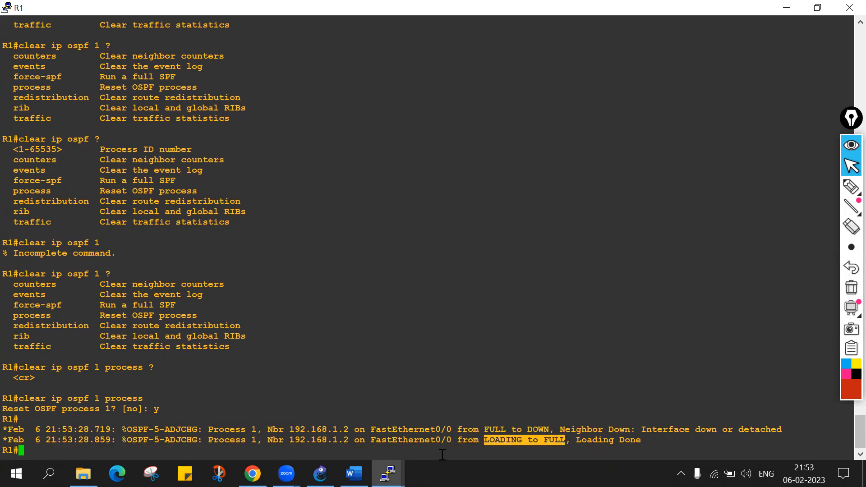
pyautogui.press('Return')
pyautogui.press('Return')
pyautogui.press('Return')
pyautogui.press('Return')
# Run sh ip ospf on R1 again, examine the routing process ID line, and page through to the end.
pyautogui.write('sh ip oss')
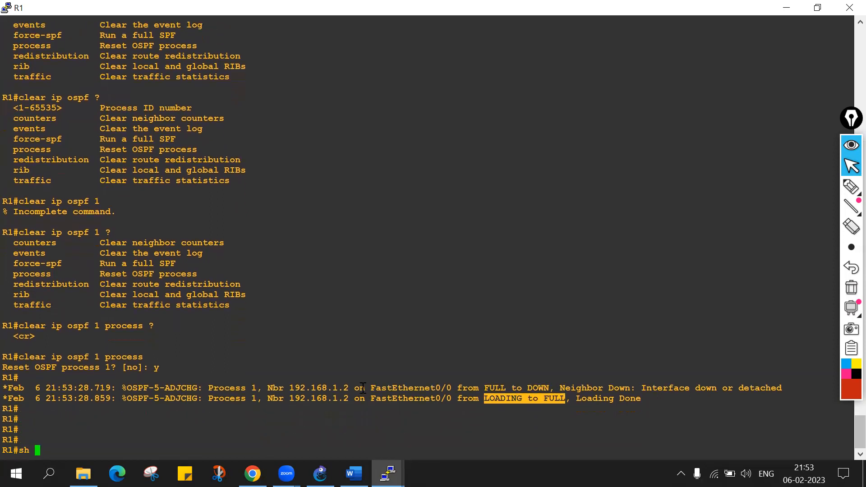
pyautogui.press('BackSpace')
pyautogui.press('Tab')
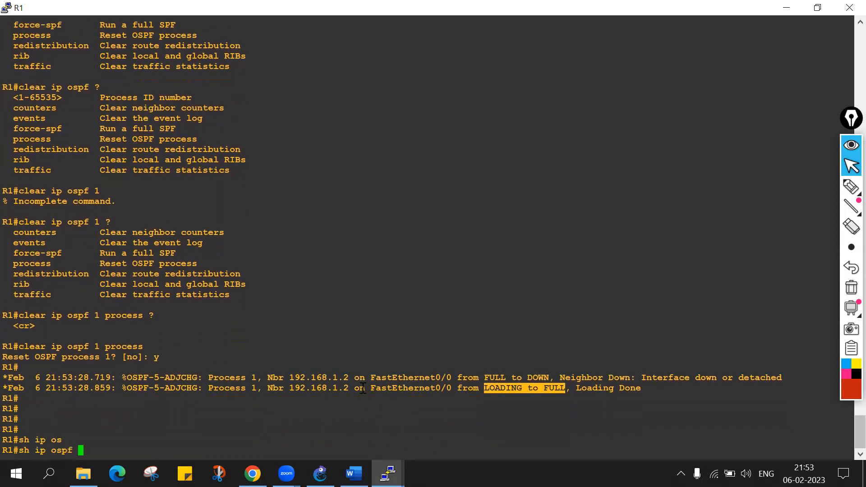
pyautogui.press('Return')
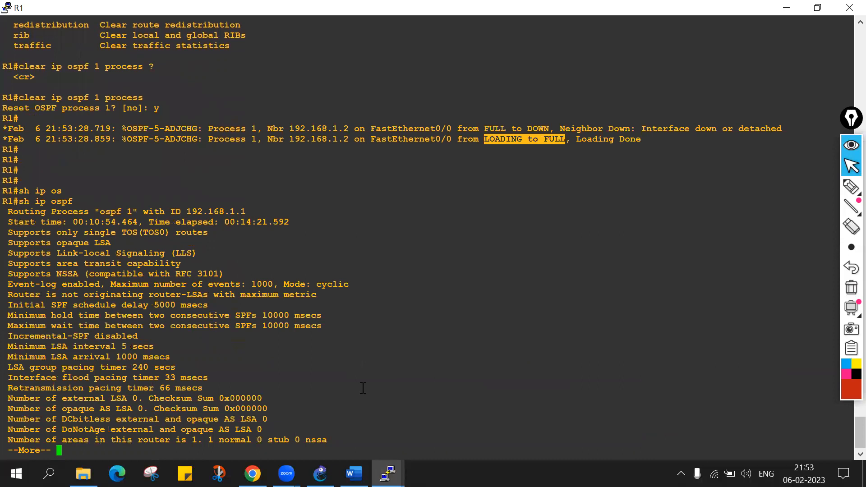
pyautogui.press('Return')
pyautogui.press('Return')
pyautogui.press('Return')
pyautogui.press('Return')
pyautogui.press('Return')
pyautogui.press('Return')
pyautogui.press('Return')
pyautogui.press('Return')
pyautogui.press('Return')
pyautogui.press('Return')
pyautogui.press('Return')
pyautogui.press('Return')
pyautogui.press('Return')
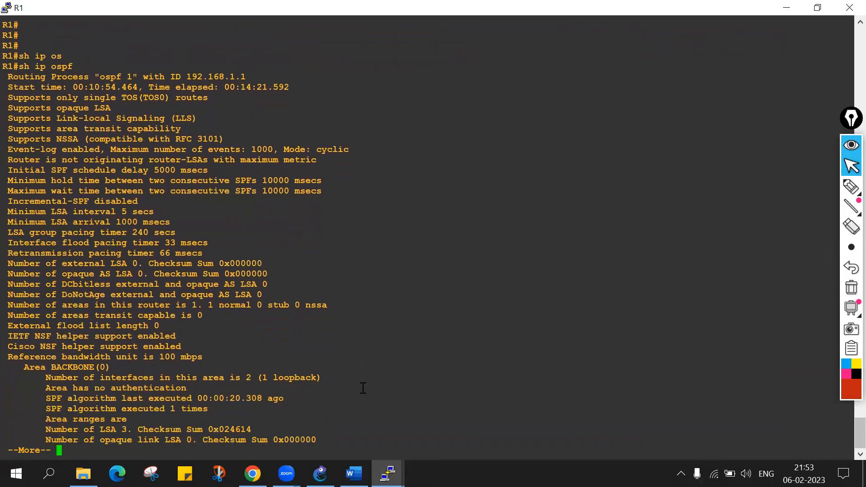
pyautogui.moveTo(9, 77); pyautogui.dragTo(244, 77)
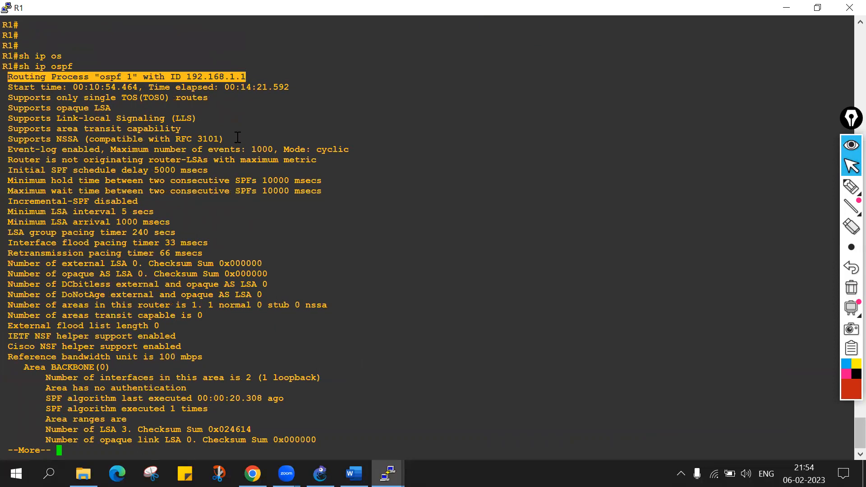
pyautogui.press('space')
pyautogui.press('Return')
pyautogui.press('Return')
pyautogui.press('Return')
pyautogui.press('Return')
pyautogui.press('Return')
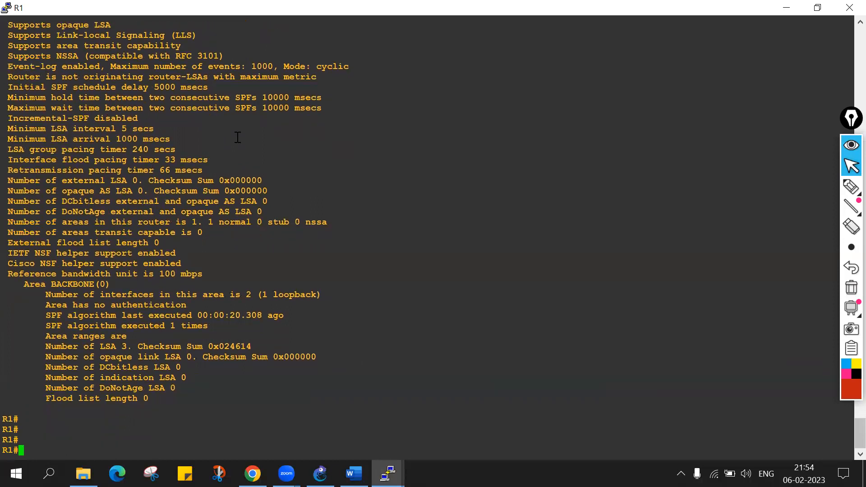
# Run sh ip ospf neighbor on R1 and examine the listed Neighbor ID.
pyautogui.write('sh ip so')
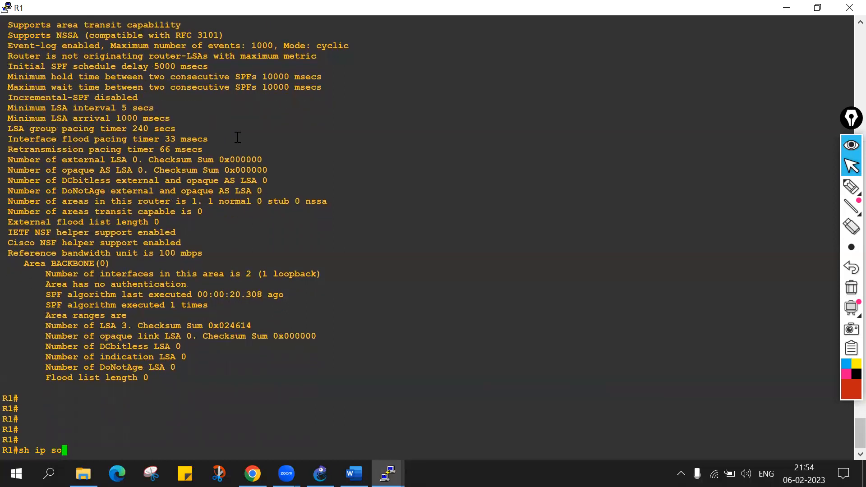
pyautogui.press('Tab')
pyautogui.press('BackSpace')
pyautogui.press('BackSpace')
pyautogui.press('BackSpace')
pyautogui.press('BackSpace')
pyautogui.press('BackSpace')
pyautogui.press('BackSpace')
pyautogui.press('BackSpace')
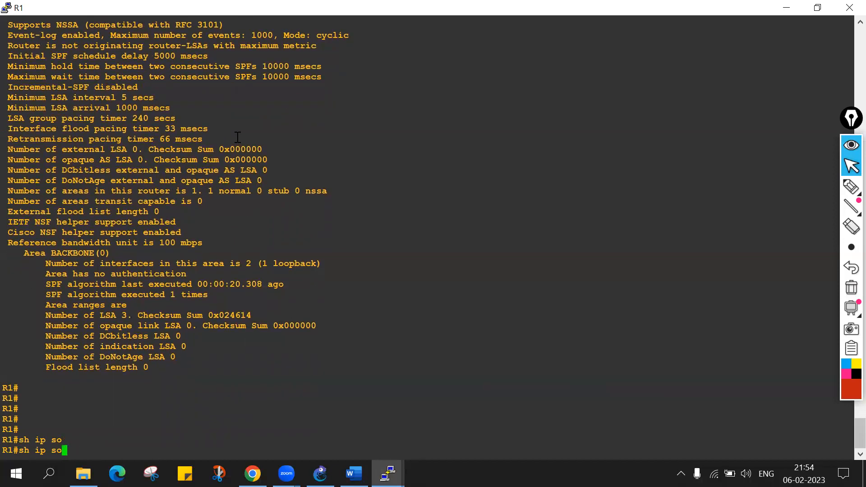
pyautogui.write('os')
pyautogui.press('Tab')
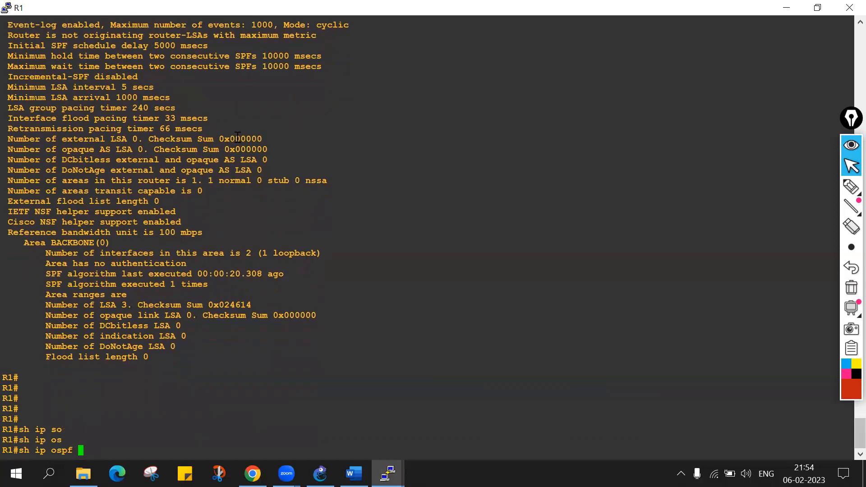
pyautogui.write('nei')
pyautogui.press('Tab')
pyautogui.press('Return')
pyautogui.press('Return')
pyautogui.press('Return')
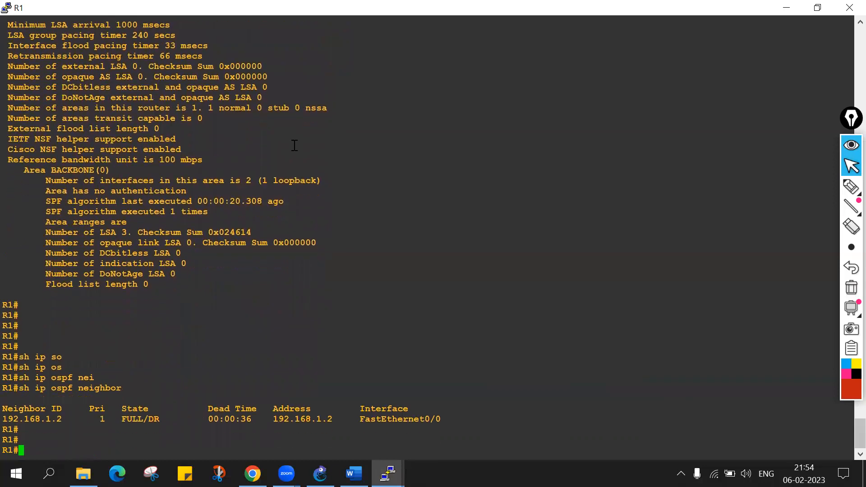
pyautogui.doubleClick(40, 418)
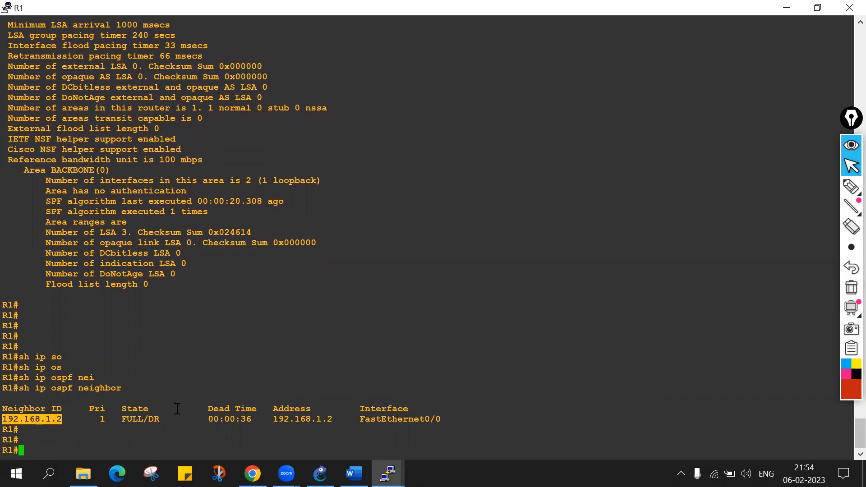
pyautogui.press('Return')
pyautogui.press('Return')
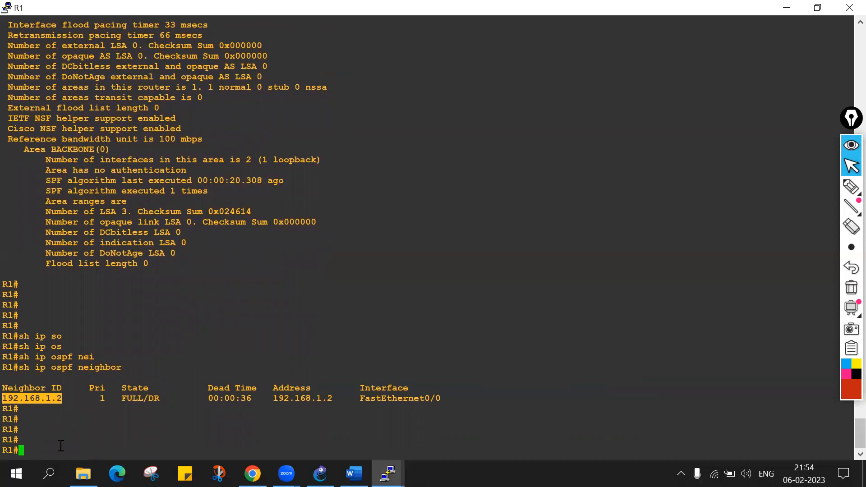
# Run sh run | sec ospf on R1 and examine the network statements under router ospf 1.
pyautogui.write('sh run | sec ospf')
pyautogui.press('Return')
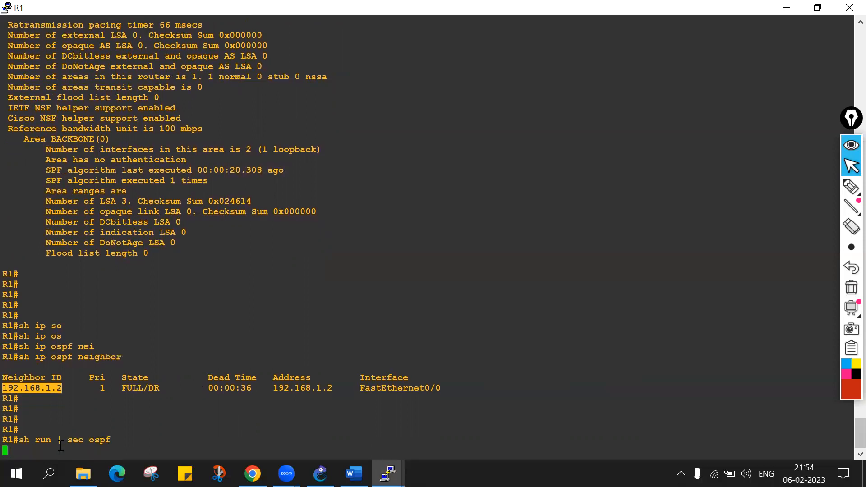
pyautogui.doubleClick(79, 439)
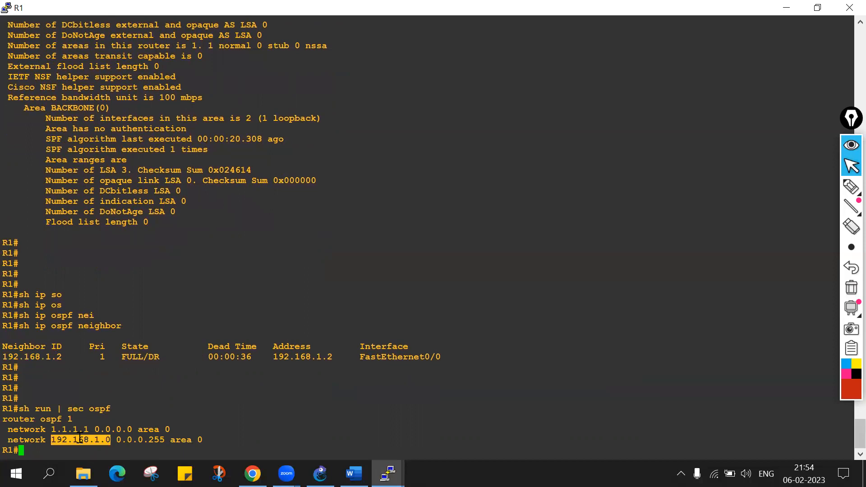
pyautogui.doubleClick(35, 438)
# Enter global configuration mode on R1 with conf t and open interface f0/0 for configuration.
pyautogui.write('router')
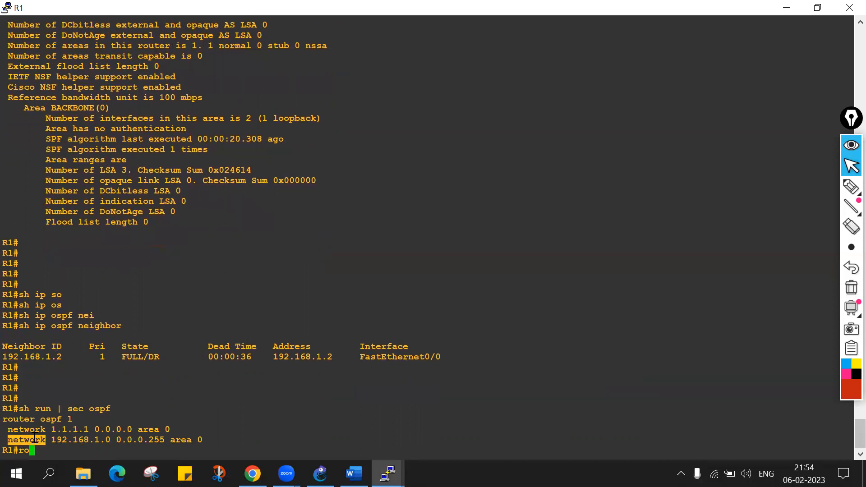
pyautogui.press('Tab')
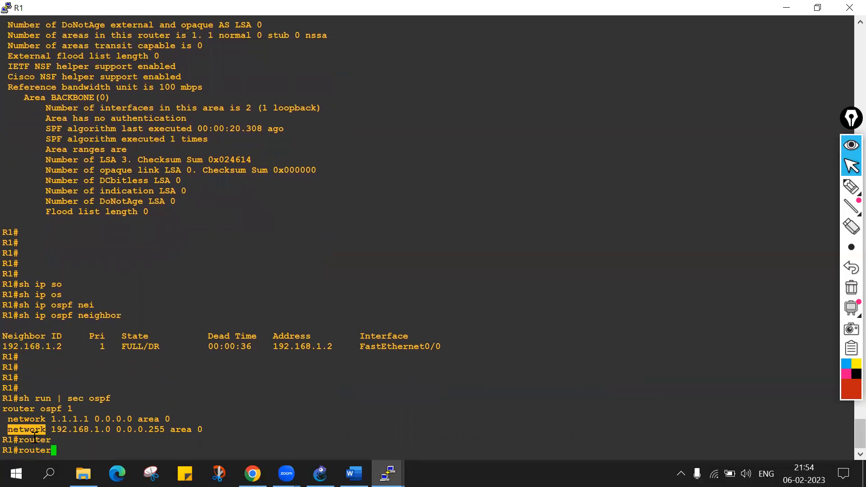
pyautogui.press('BackSpace')
pyautogui.press('BackSpace')
pyautogui.press('BackSpace')
pyautogui.press('BackSpace')
pyautogui.press('BackSpace')
pyautogui.press('BackSpace')
pyautogui.write('conf  t')
pyautogui.press('Return')
pyautogui.press('Return')
pyautogui.press('Return')
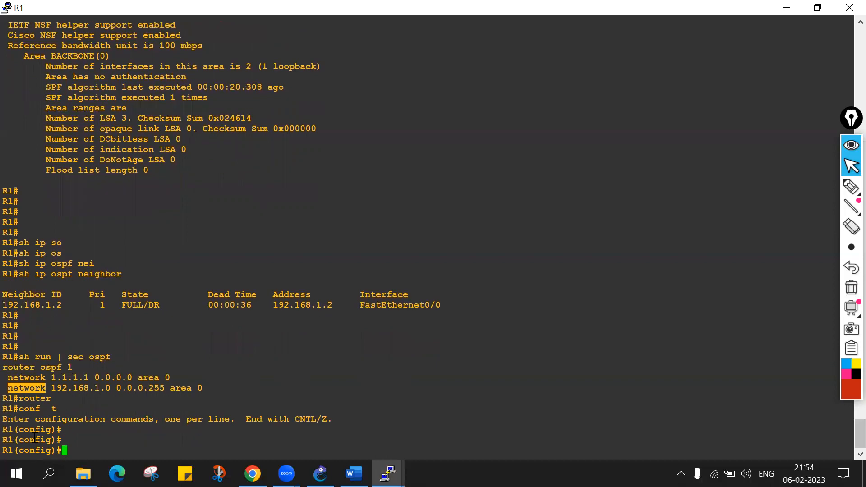
pyautogui.scroll(20, 148, 85)
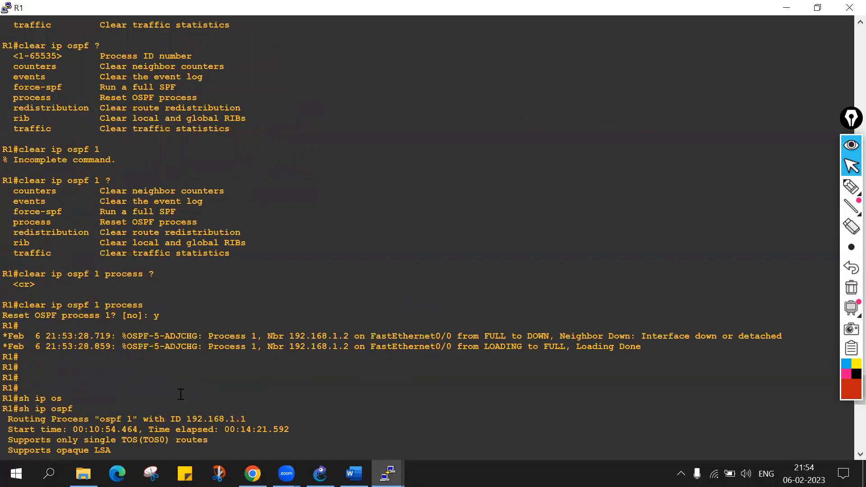
pyautogui.scroll(-14, 180, 394)
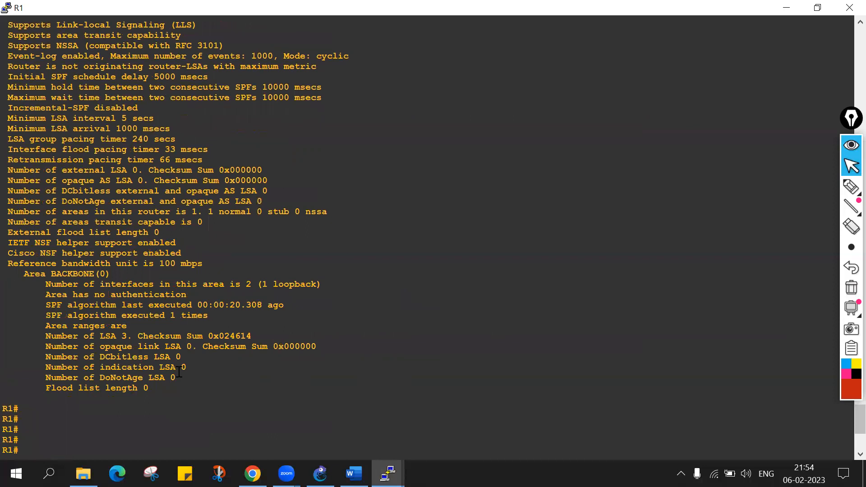
pyautogui.scroll(10, 63, 422)
pyautogui.scroll(-17, 66, 422)
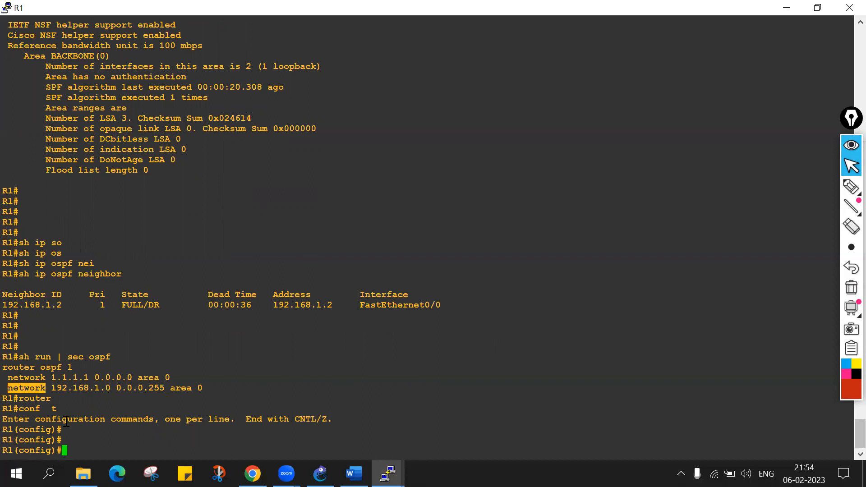
pyautogui.write('inter')
pyautogui.press('Tab')
pyautogui.write('f0/0')
pyautogui.press('Return')
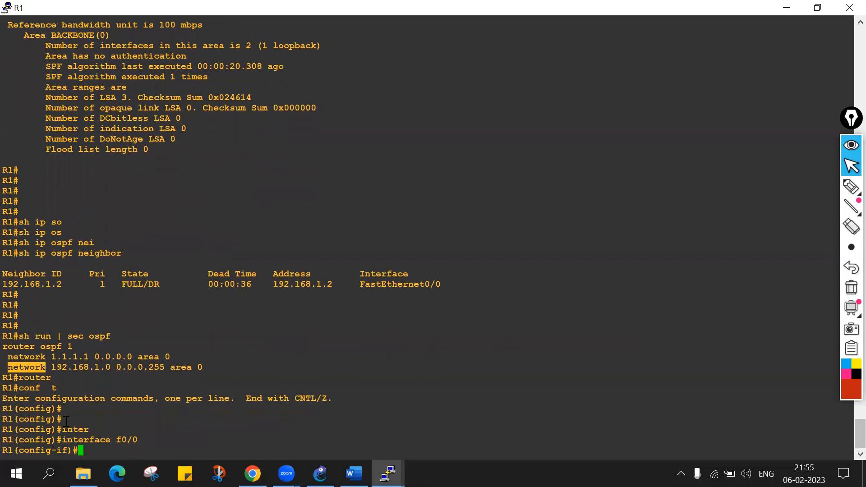
# Administratively disable R1's f0/0 interface with the shutdown command.
pyautogui.write('no')
pyautogui.press('BackSpace')
pyautogui.press('BackSpace')
pyautogui.write('sh')
pyautogui.press('Tab')
pyautogui.press('Return')
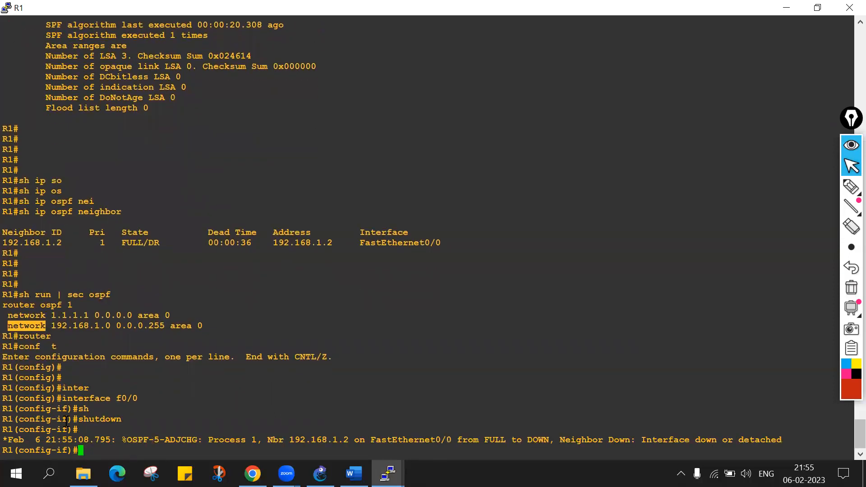
pyautogui.press('Return')
pyautogui.press('Return')
pyautogui.press('Return')
pyautogui.press('Return')
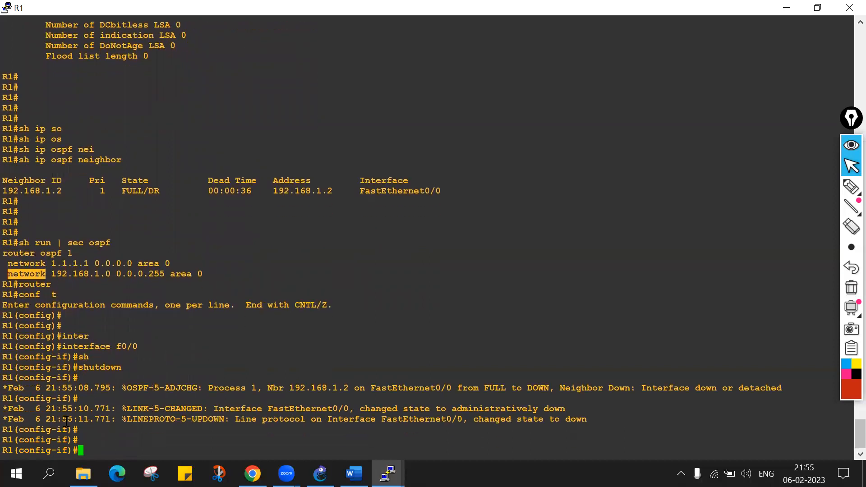
pyautogui.press('Return')
pyautogui.press('Return')
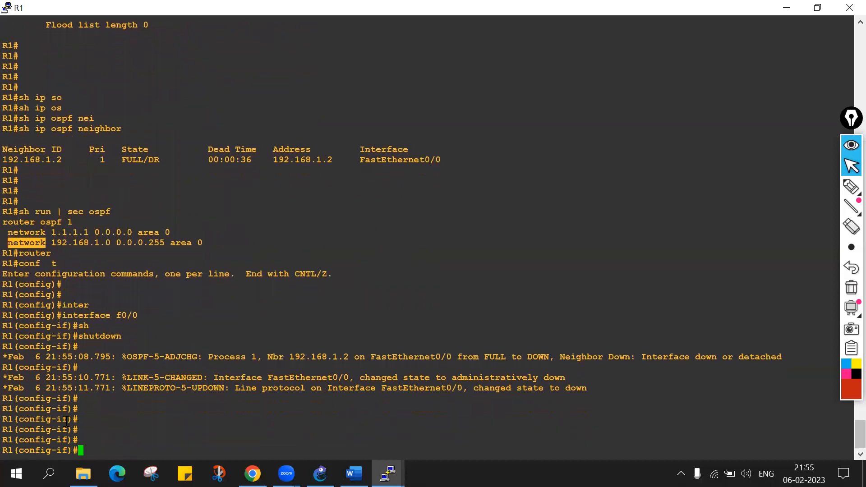
# Re-enable R1's f0/0 interface with the no shutdown command.
pyautogui.write('sh')
pyautogui.press('Tab')
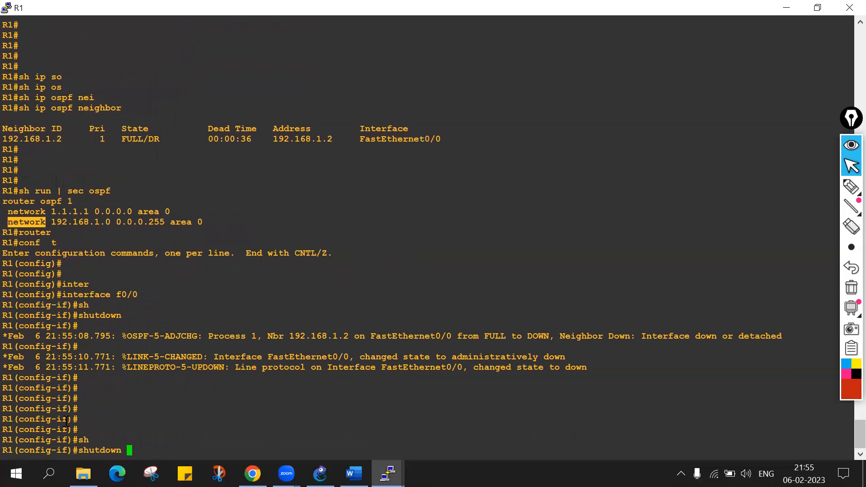
pyautogui.hotkey('ctrl', 'a')
pyautogui.write('no')
pyautogui.press('Return')
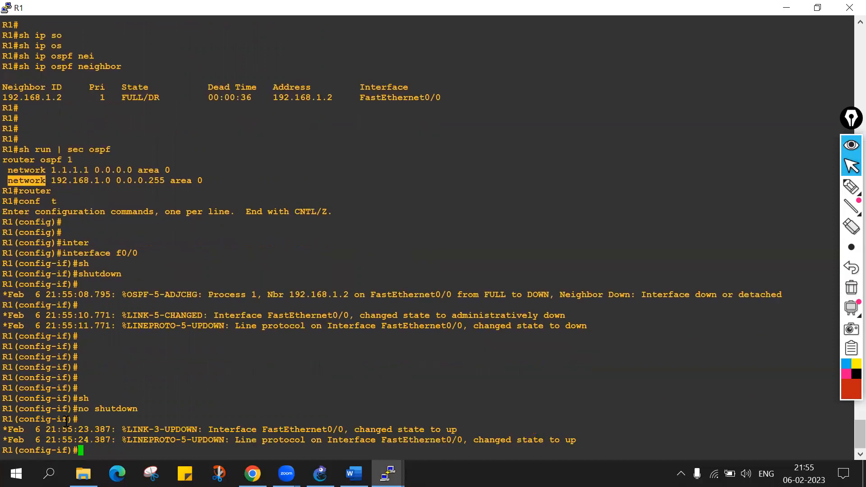
pyautogui.press('Return')
pyautogui.press('Return')
# Exit interface and global configuration modes to return R1 to the privileged EXEC prompt.
pyautogui.press('Return')
pyautogui.press('Return')
pyautogui.press('Return')
pyautogui.press('Return')
pyautogui.write('exit')
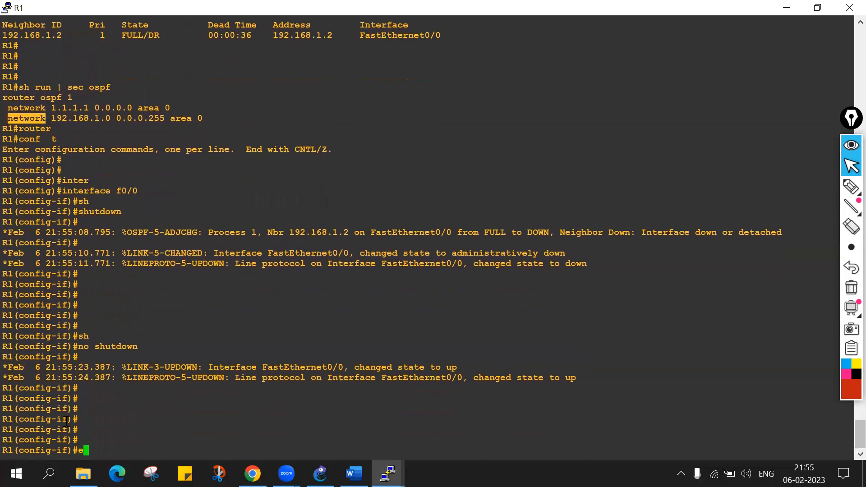
pyautogui.press('Return')
pyautogui.press('Return')
pyautogui.press('Return')
pyautogui.press('Return')
pyautogui.press('Return')
pyautogui.press('Return')
pyautogui.write('exit')
pyautogui.press('Return')
pyautogui.press('Return')
pyautogui.press('Return')
pyautogui.press('Return')
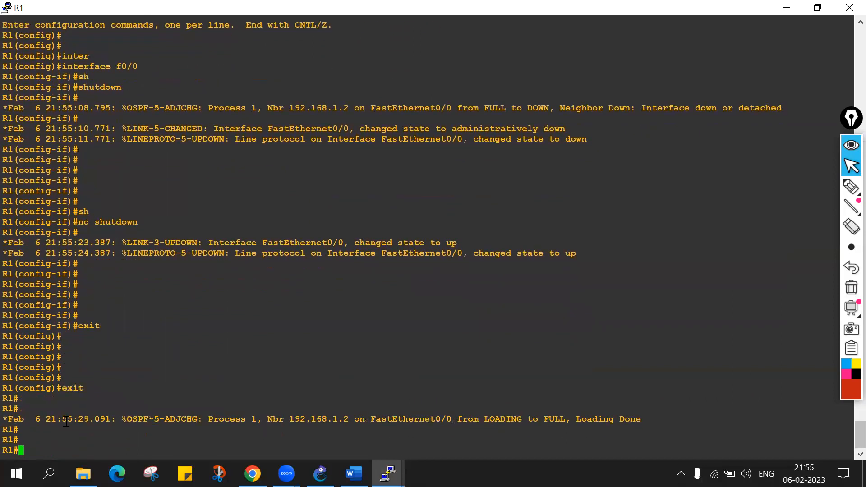
# Run sh ip ospf on R1 after re-enabling f0/0 and page through to the end of the output.
pyautogui.write('sh ip os')
pyautogui.press('Tab')
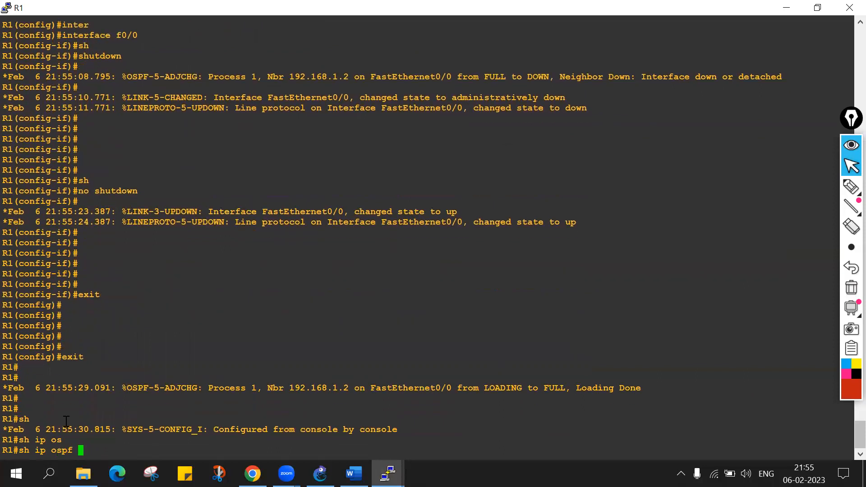
pyautogui.press('Return')
pyautogui.press('Return')
pyautogui.press('Return')
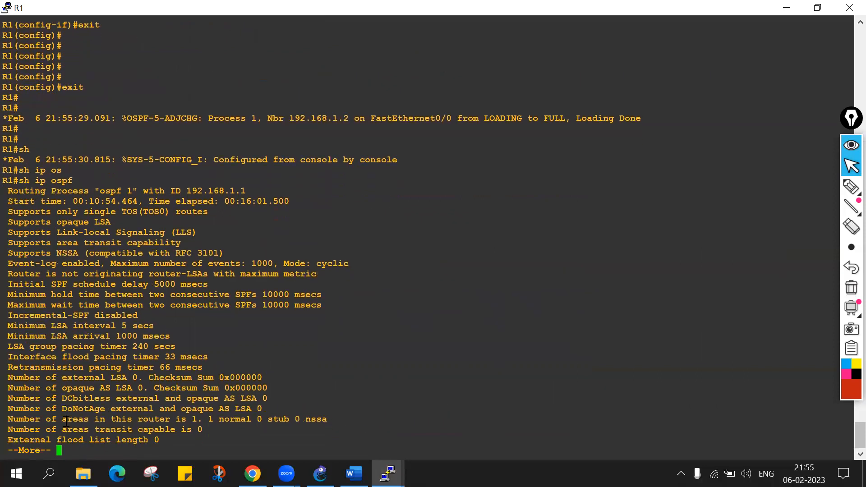
pyautogui.press('Return')
pyautogui.press('Return')
pyautogui.press('Return')
pyautogui.press('Return')
pyautogui.press('Return')
pyautogui.press('Return')
pyautogui.press('Return')
pyautogui.press('Return')
pyautogui.press('Return')
pyautogui.press('Return')
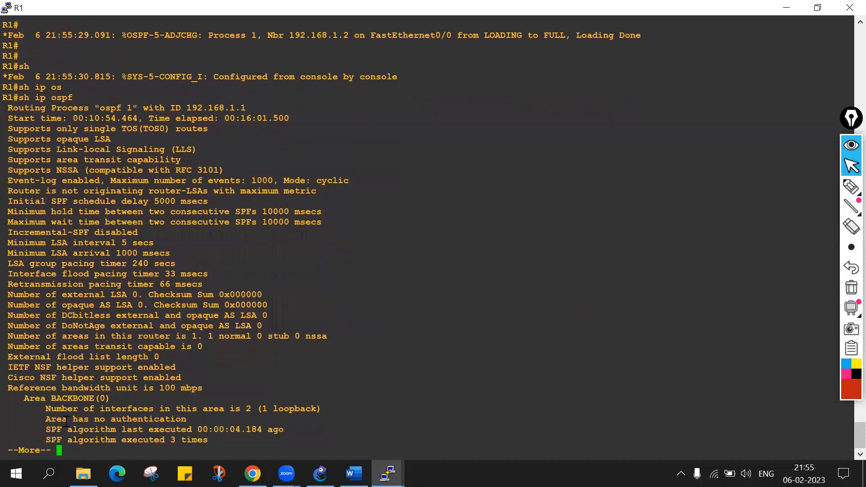
pyautogui.press('Return')
pyautogui.press('Return')
pyautogui.press('Return')
pyautogui.press('Return')
pyautogui.press('Return')
pyautogui.press('Return')
pyautogui.press('Return')
pyautogui.press('Return')
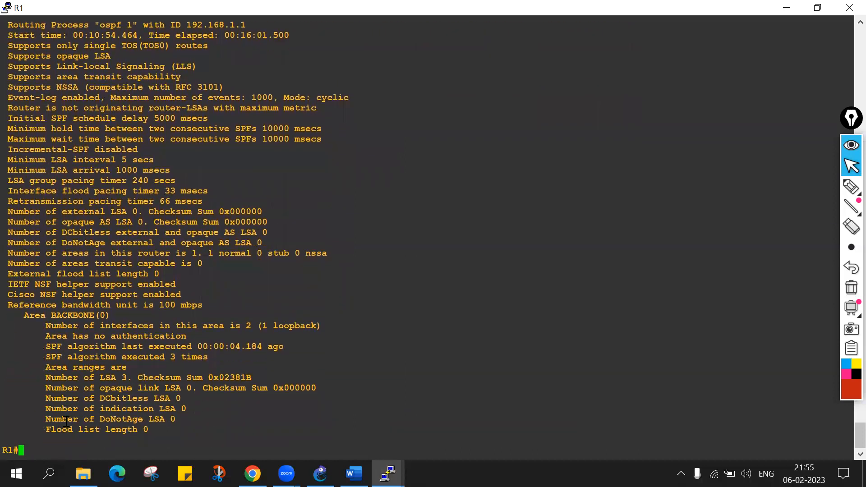
# Examine the router ID in the routing process line of R1's latest sh ip ospf output.
pyautogui.scroll(14, 96, 259)
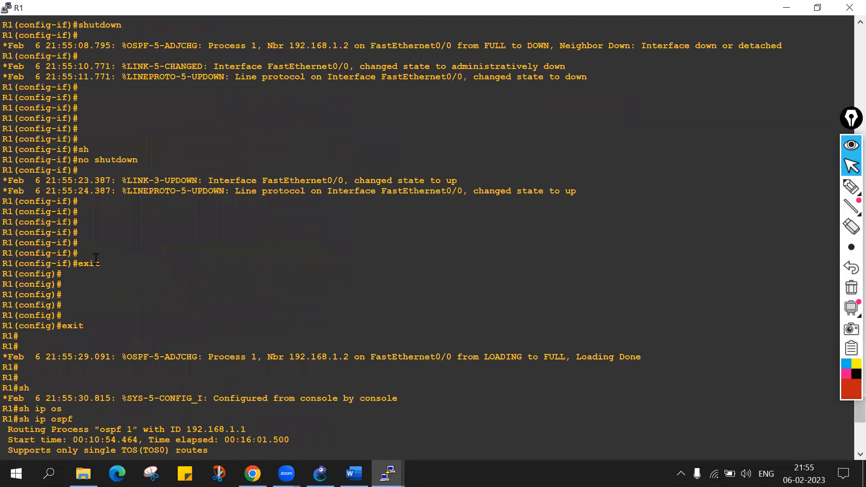
pyautogui.scroll(-14, 102, 238)
pyautogui.scroll(7, 209, 54)
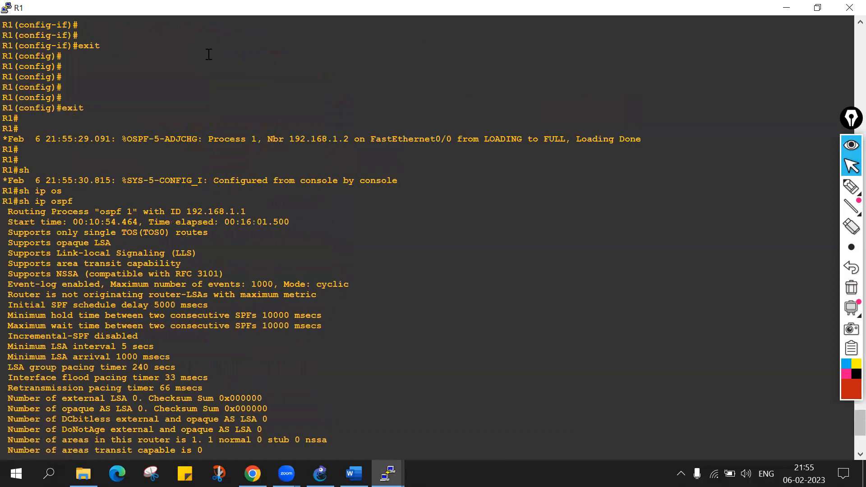
pyautogui.doubleClick(205, 213)
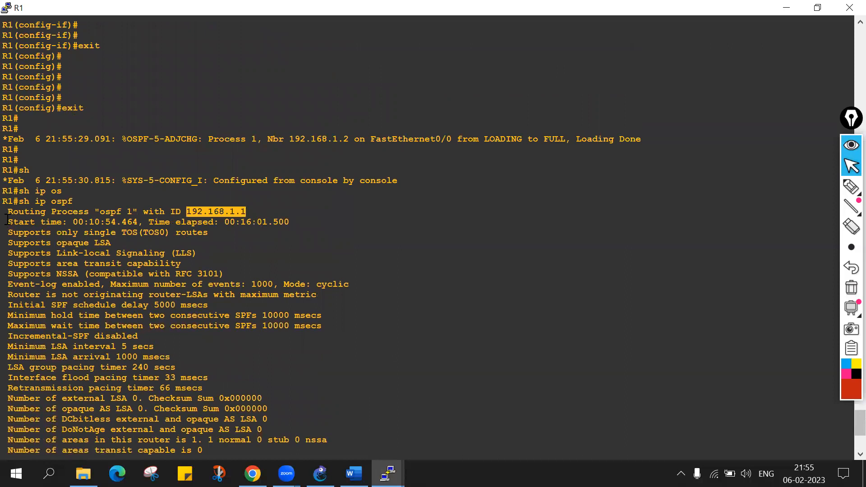
pyautogui.click(30, 218)
pyautogui.moveTo(29, 217); pyautogui.dragTo(213, 207)
pyautogui.doubleClick(213, 207)
pyautogui.press('Return')
pyautogui.press('Return')
pyautogui.press('Return')
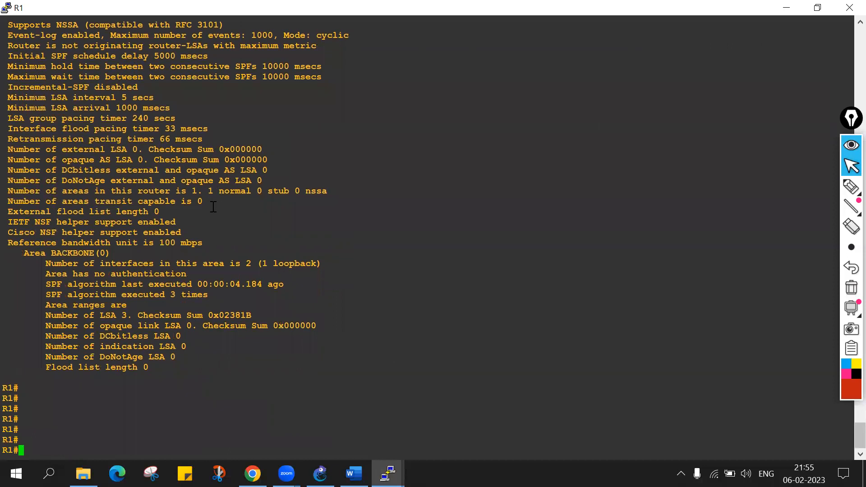
pyautogui.write('sh')
pyautogui.press('BackSpace')
pyautogui.press('BackSpace')
pyautogui.write('sh')
pyautogui.press('BackSpace')
pyautogui.press('BackSpace')
pyautogui.press('BackSpace')
pyautogui.write('clear')
pyautogui.press('Tab')
pyautogui.press('BackSpace')
pyautogui.press('BackSpace')
pyautogui.press('BackSpace')
pyautogui.press('BackSpace')
pyautogui.press('BackSpace')
pyautogui.press('BackSpace')
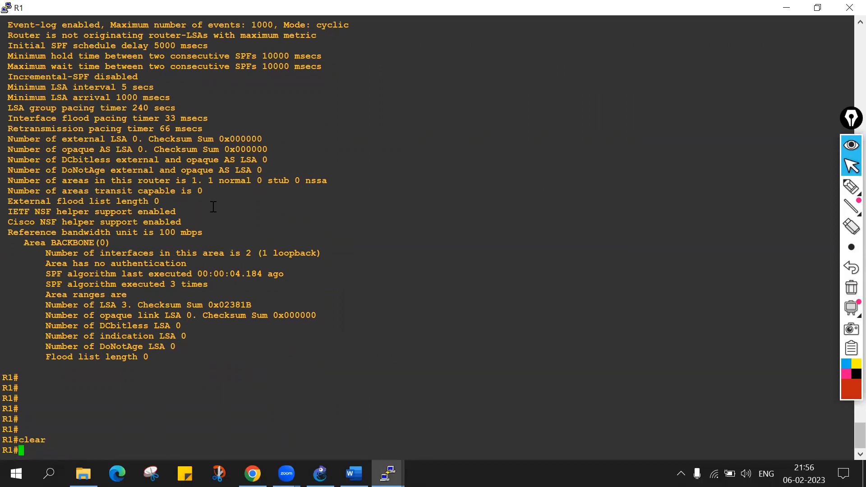
# Enter global configuration mode on R1 and open OSPF process 1 with router ospf 1.
pyautogui.write('conf t')
pyautogui.press('Return')
pyautogui.write('router')
pyautogui.press('Tab')
pyautogui.write('os')
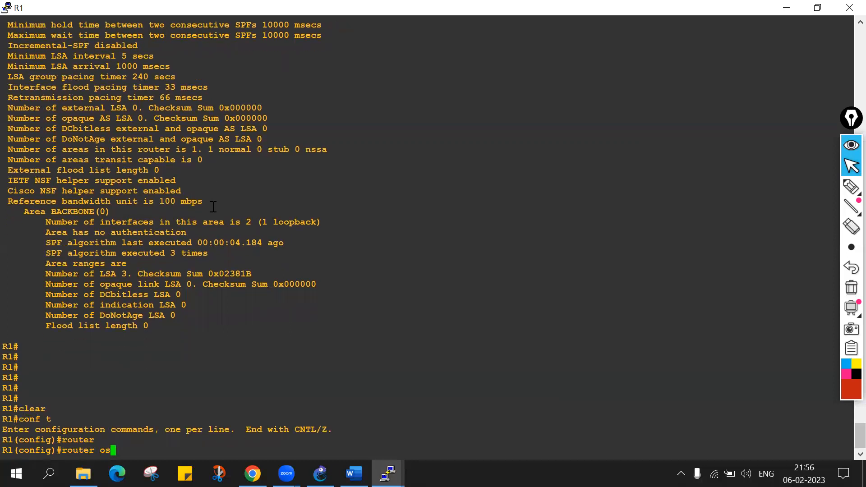
pyautogui.press('Tab')
pyautogui.write('1')
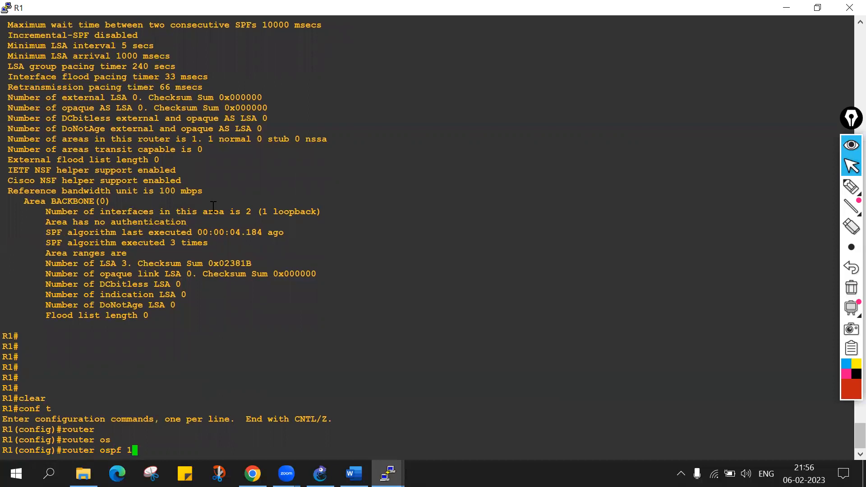
pyautogui.press('Return')
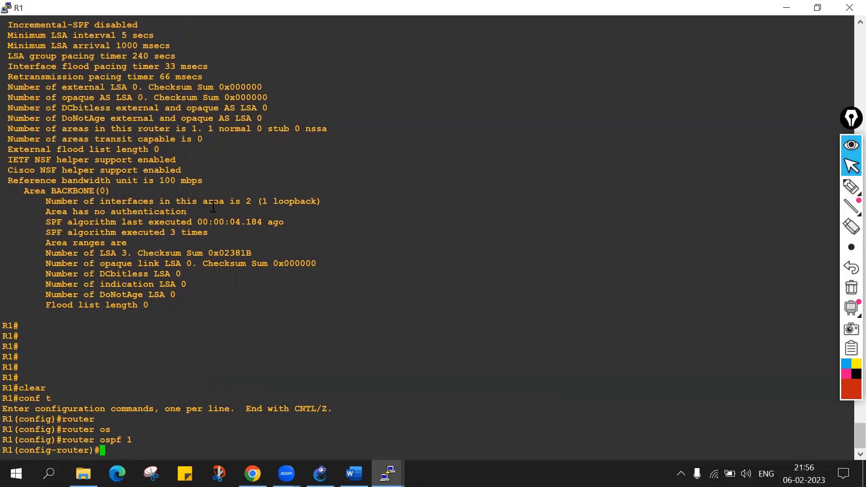
# Remove the 192.168.1.0 network from R1's OSPF process with no network 192.168.1.0 0.0.0.255 area 0.
pyautogui.write('nt')
pyautogui.write('er')
pyautogui.press('Tab')
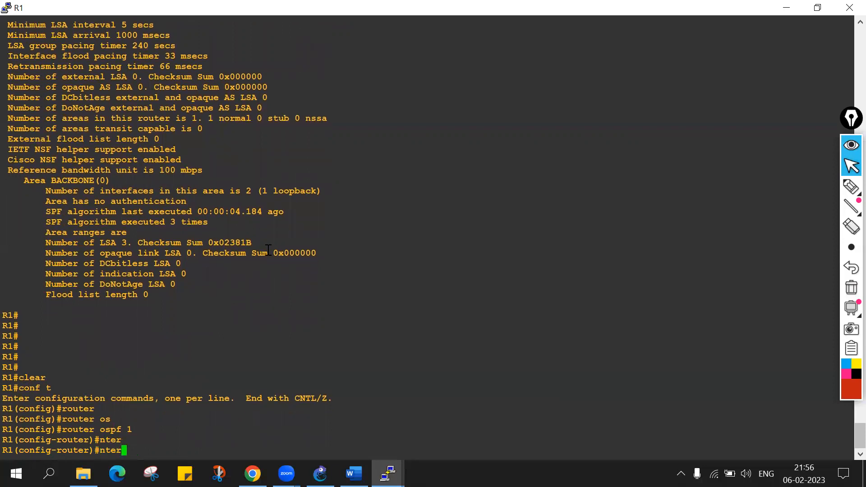
pyautogui.press('BackSpace')
pyautogui.press('BackSpace')
pyautogui.press('BackSpace')
pyautogui.write('et')
pyautogui.press('Tab')
pyautogui.write('193')
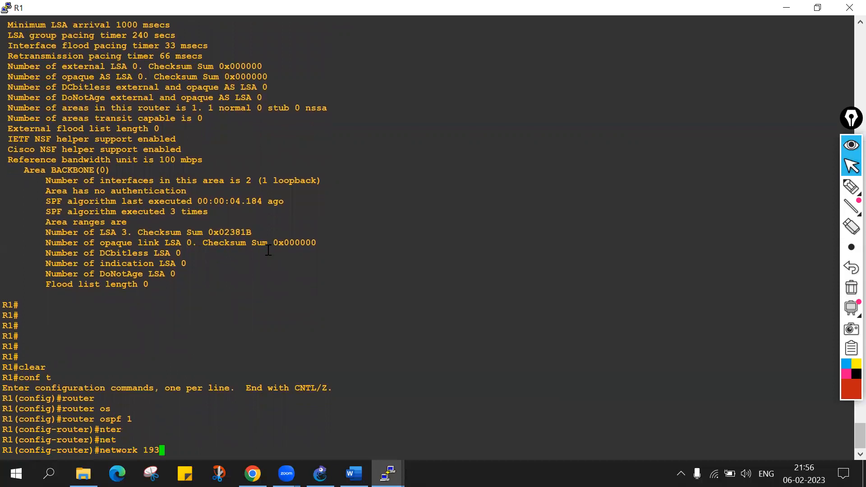
pyautogui.press('BackSpace')
pyautogui.write('2.168.1.0 0.0.0.255 ')
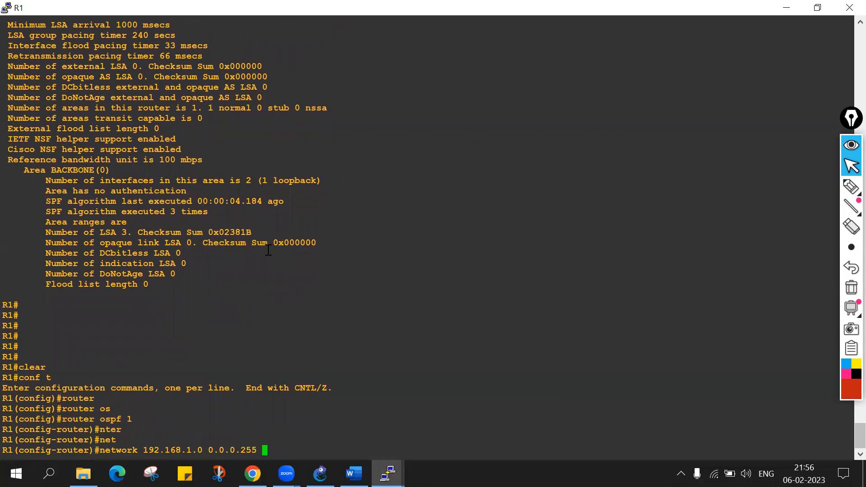
pyautogui.write('aera')
pyautogui.press('BackSpace')
pyautogui.press('BackSpace')
pyautogui.press('BackSpace')
pyautogui.press('BackSpace')
pyautogui.write('rea')
pyautogui.press('Tab')
pyautogui.write('0')
pyautogui.press('Left')
pyautogui.press('Left')
pyautogui.press('Left')
pyautogui.press('Left')
pyautogui.press('Left')
pyautogui.press('Left')
pyautogui.press('Left')
pyautogui.press('Left')
pyautogui.press('Left')
pyautogui.press('Left')
pyautogui.press('Left')
pyautogui.press('Left')
pyautogui.press('Left')
pyautogui.press('Left')
pyautogui.press('Left')
pyautogui.press('Left')
pyautogui.press('Left')
pyautogui.press('Left')
pyautogui.press('Left')
pyautogui.press('Left')
pyautogui.press('Left')
pyautogui.press('Left')
pyautogui.press('Left')
pyautogui.press('Left')
pyautogui.press('Left')
pyautogui.press('Left')
pyautogui.press('Left')
pyautogui.press('Left')
pyautogui.press('Left')
pyautogui.press('Left')
pyautogui.press('Left')
pyautogui.press('Left')
pyautogui.press('Left')
pyautogui.press('Left')
pyautogui.press('Left')
pyautogui.press('Left')
pyautogui.write('no')
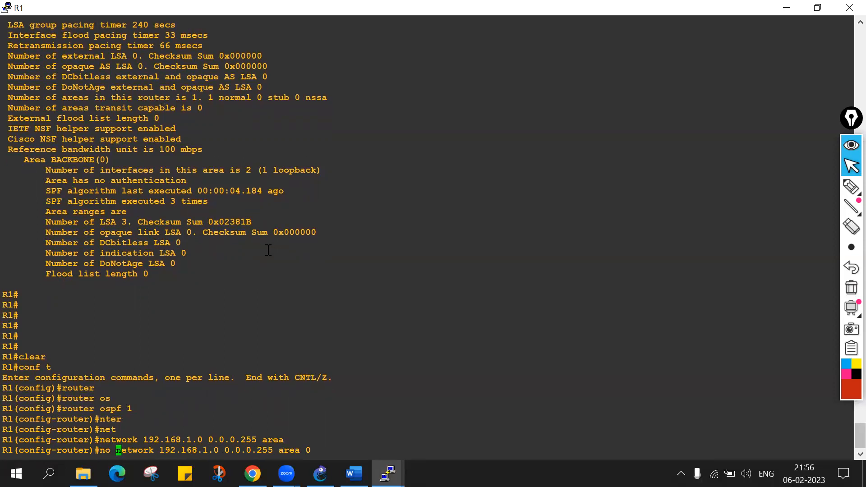
pyautogui.press('Return')
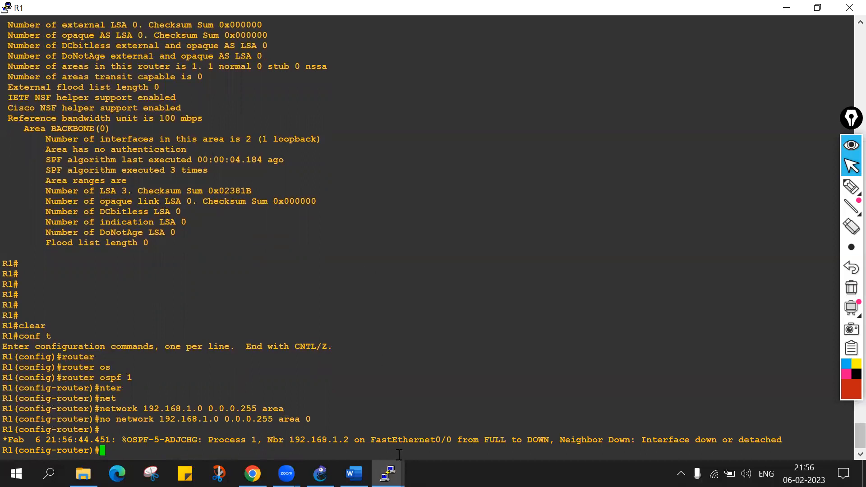
# Run do sh ip ospf from R1's router configuration mode to view the OSPF process details.
pyautogui.write('do sh')
pyautogui.write('ip os')
pyautogui.write('pf')
pyautogui.press('Return')
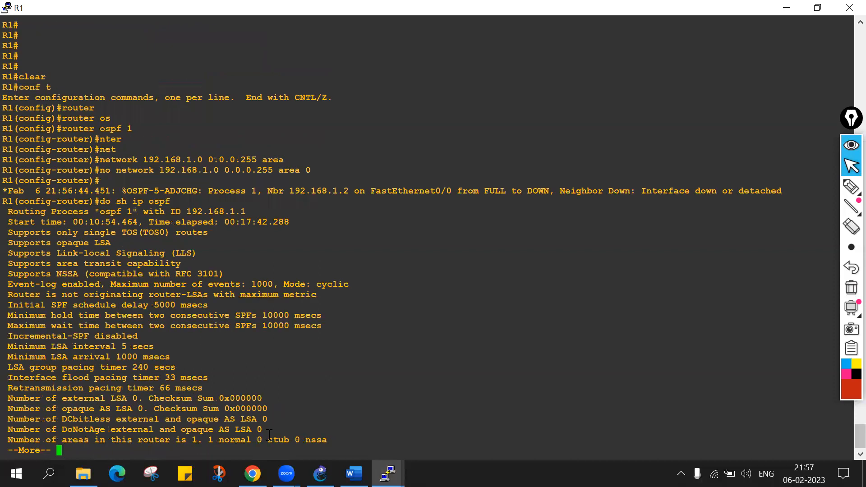